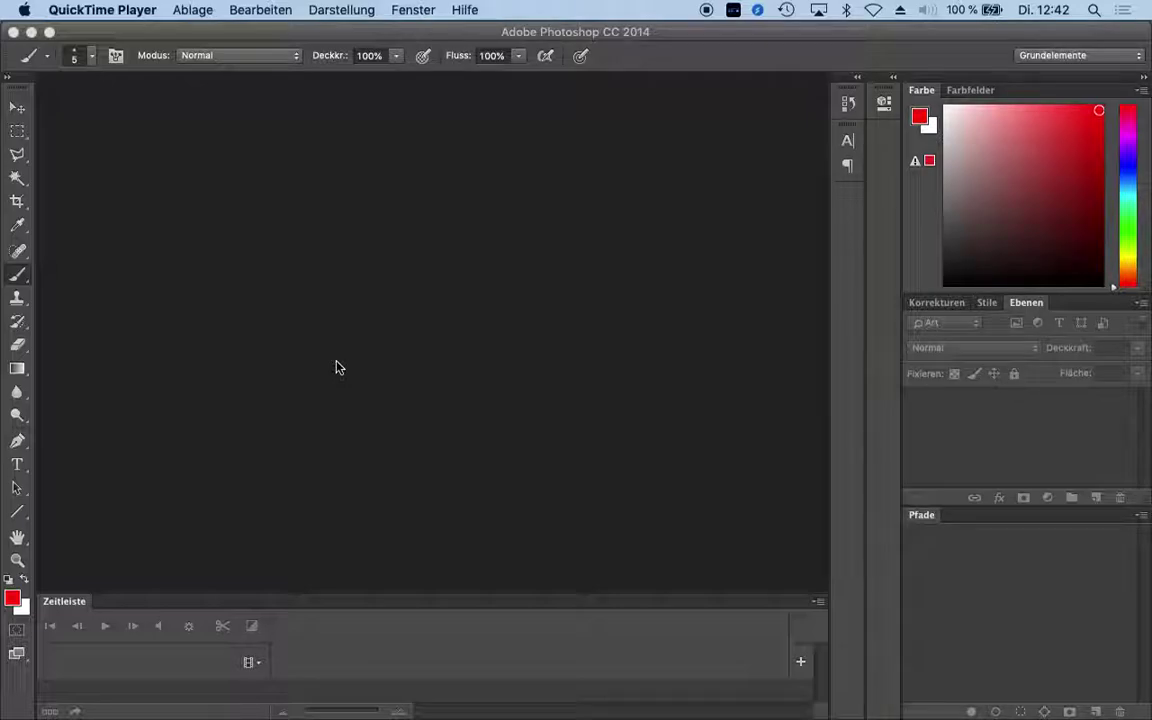
Bring Photoshop CC 2014 to the front and open its Datei menu
click(233, 30)
click(150, 10)
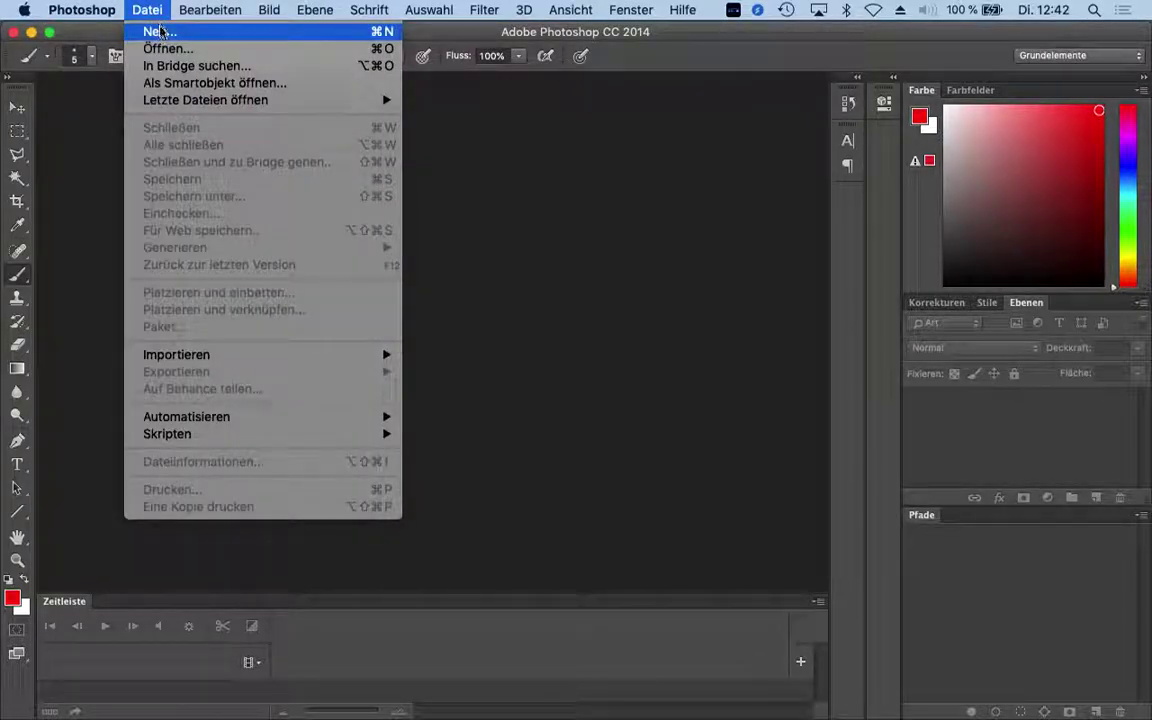
Create a new 1280 × 720 px, 72 ppi document with a white background
click(158, 34)
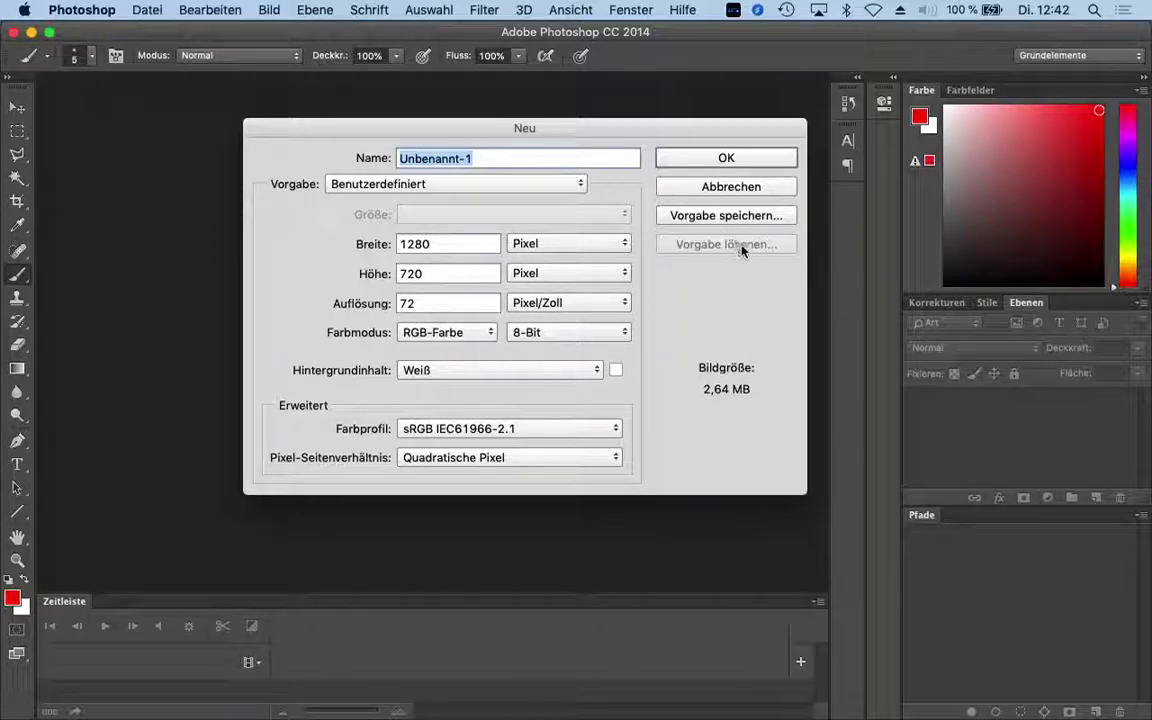
key(Return)
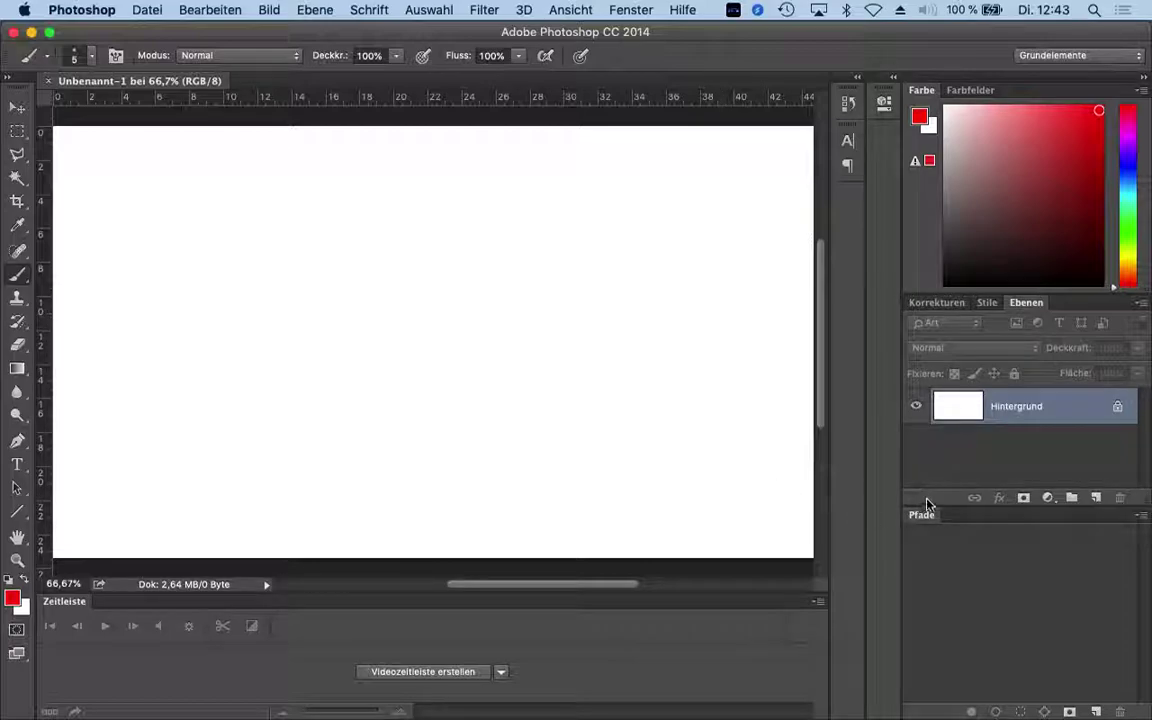
Add an empty Ebene 1, hide the Hintergrund layer, and set the brush size to 27 px
click(1096, 499)
click(916, 442)
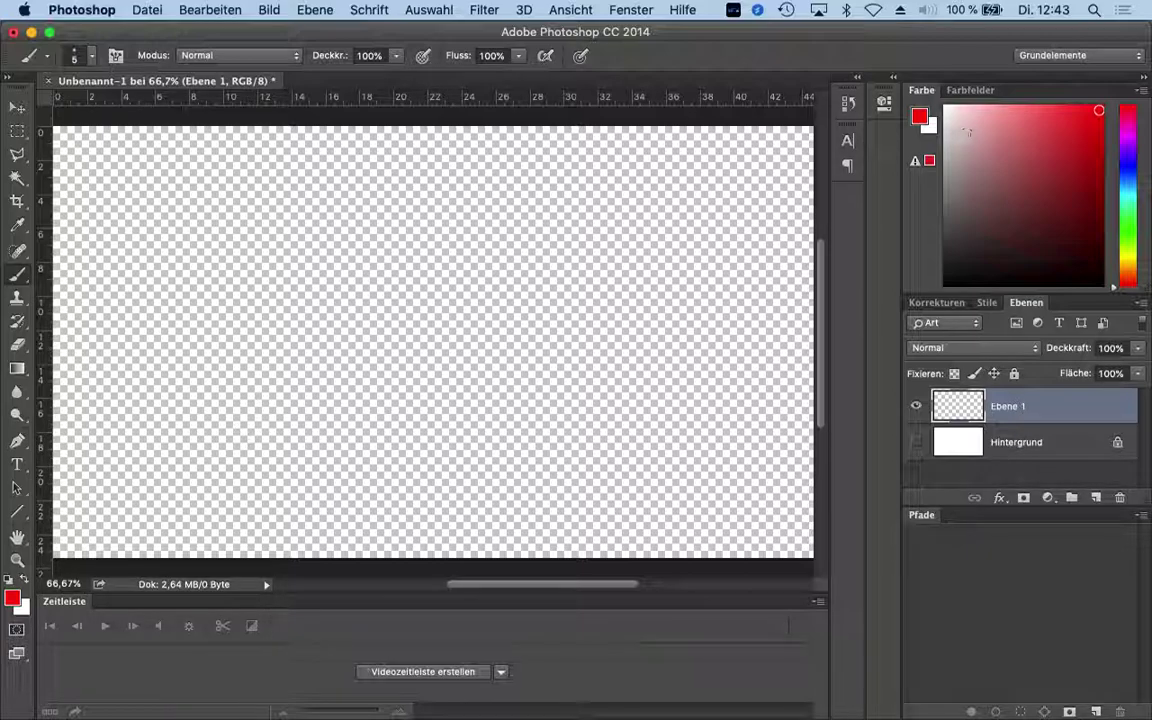
click(75, 56)
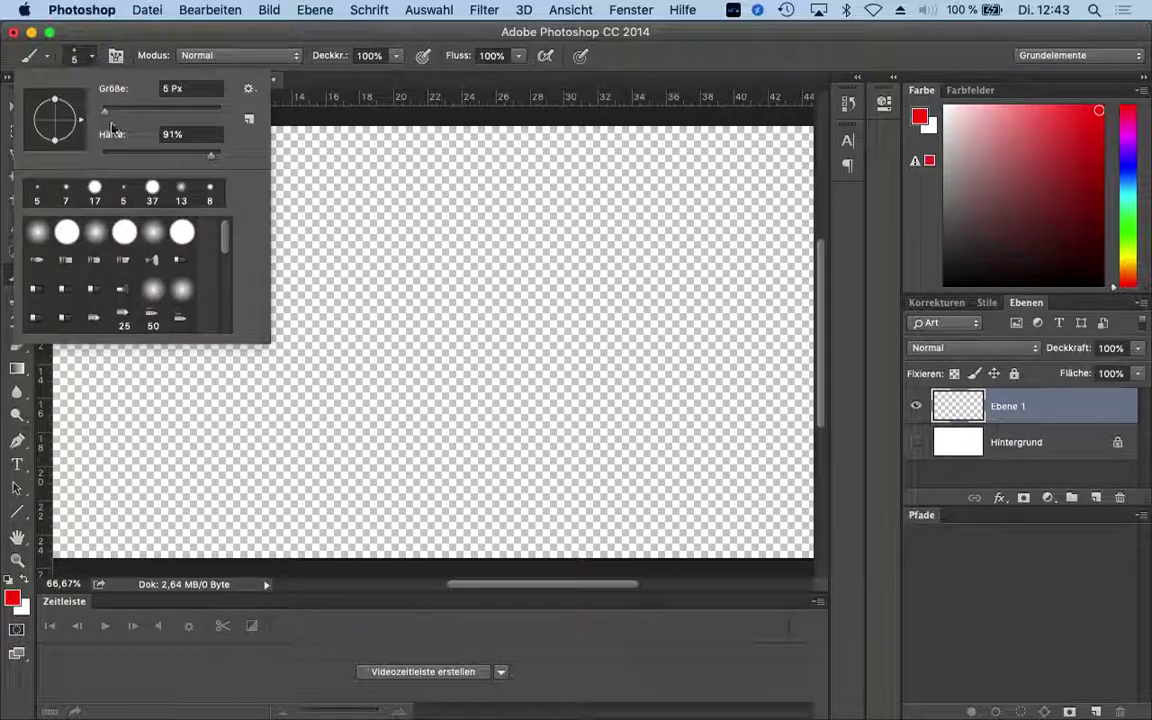
click(96, 190)
drag(105, 111, 112, 110)
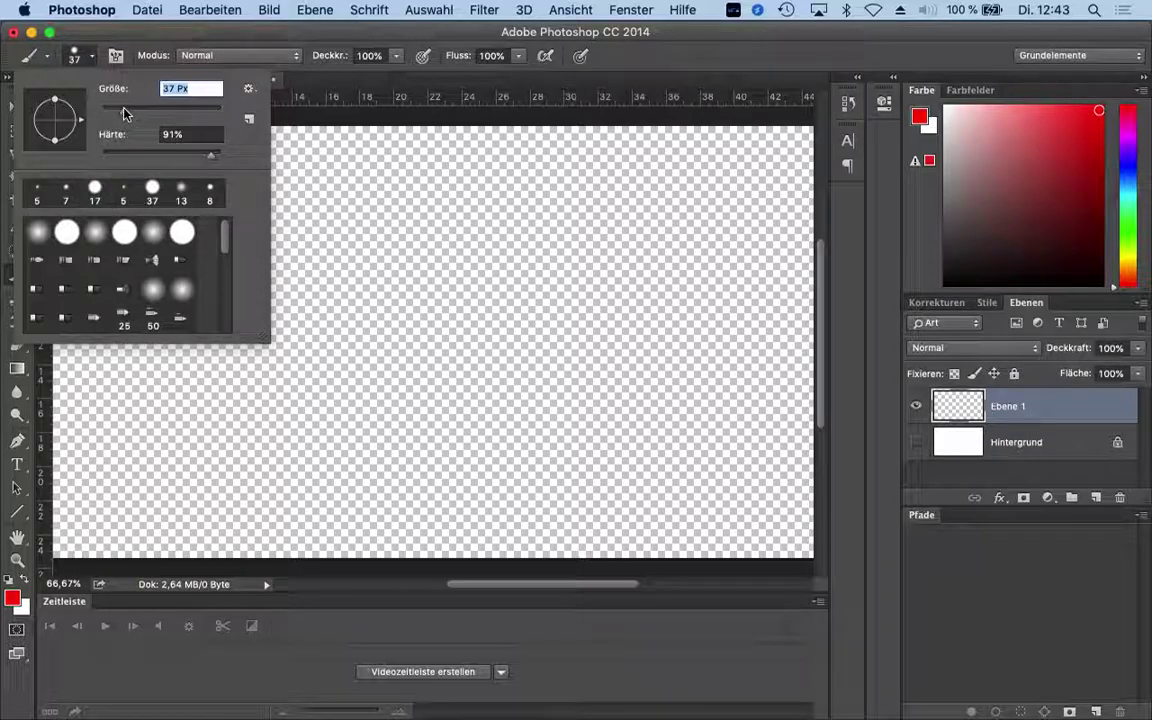
click(630, 57)
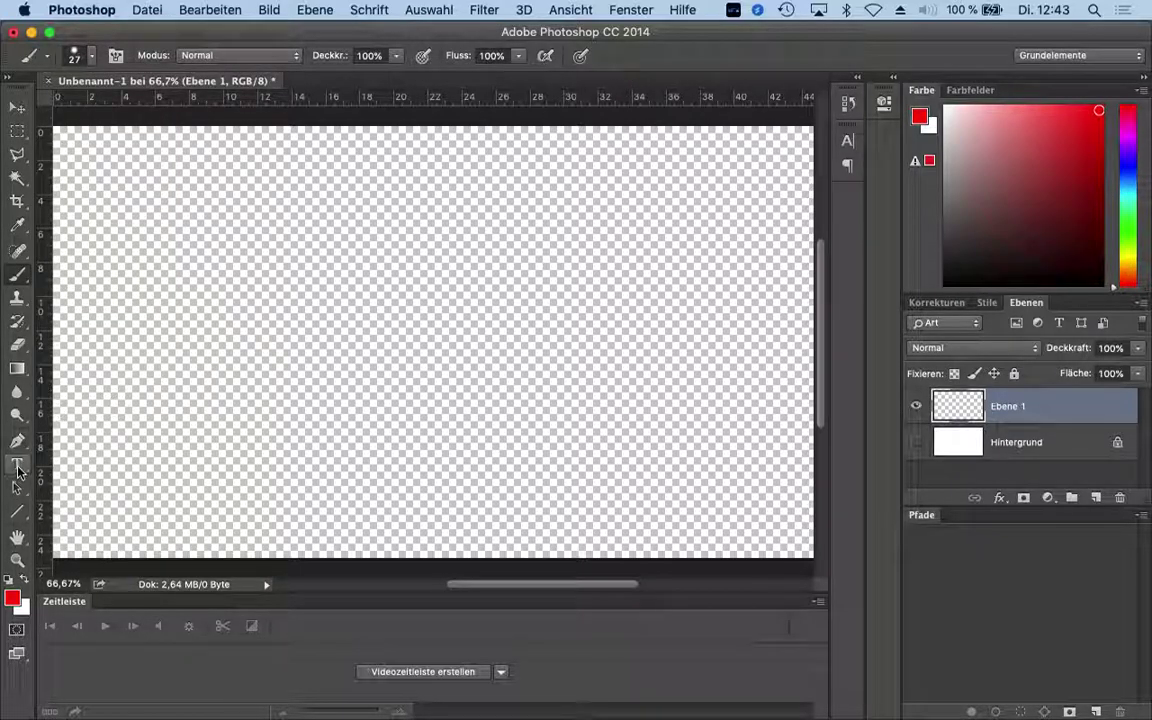
click(16, 466)
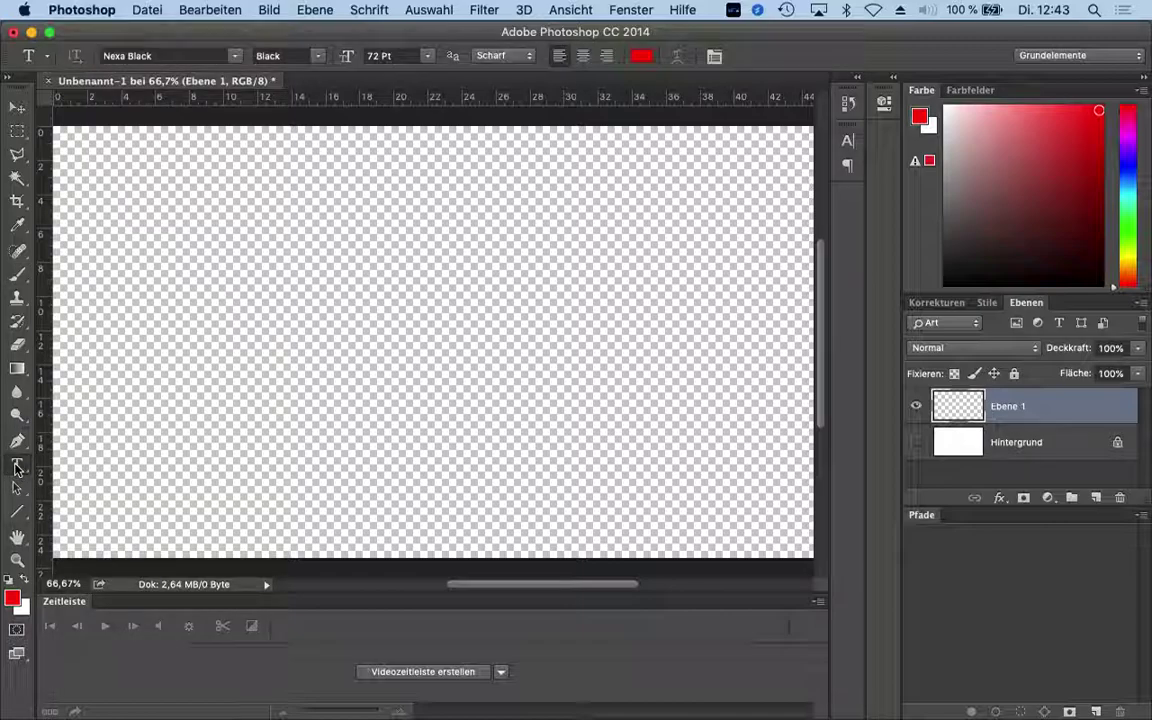
Type TITEL on the canvas, scale it to about 343% and shift it down-left
click(242, 360)
text(TITEL)
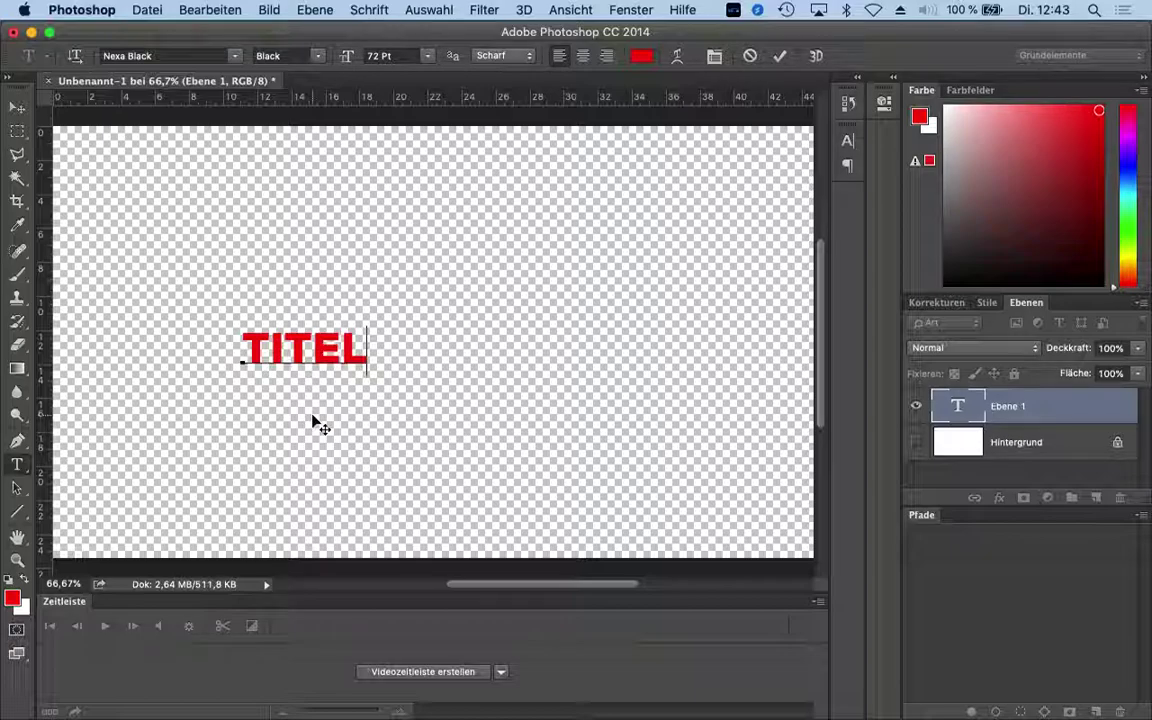
click(17, 109)
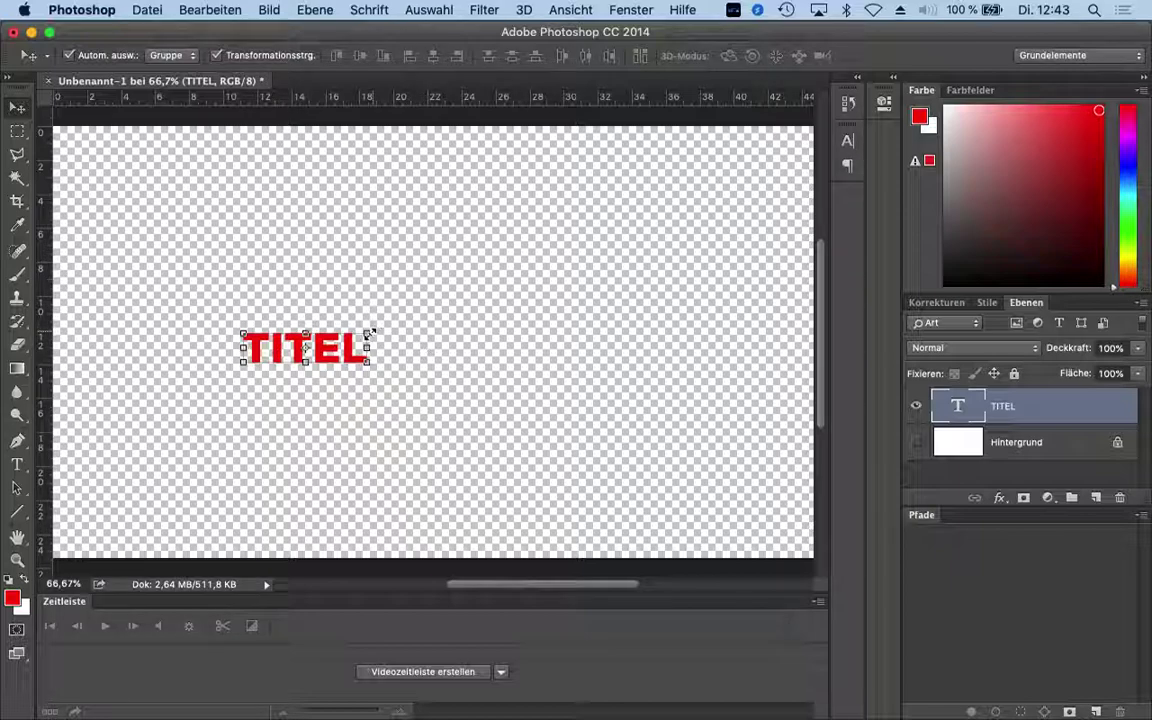
mouse_move(369, 330)
mouse_down()
mouse_move(450, 236)
mouse_move(455, 296)
mouse_move(668, 205)
mouse_up()
drag(543, 250, 527, 313)
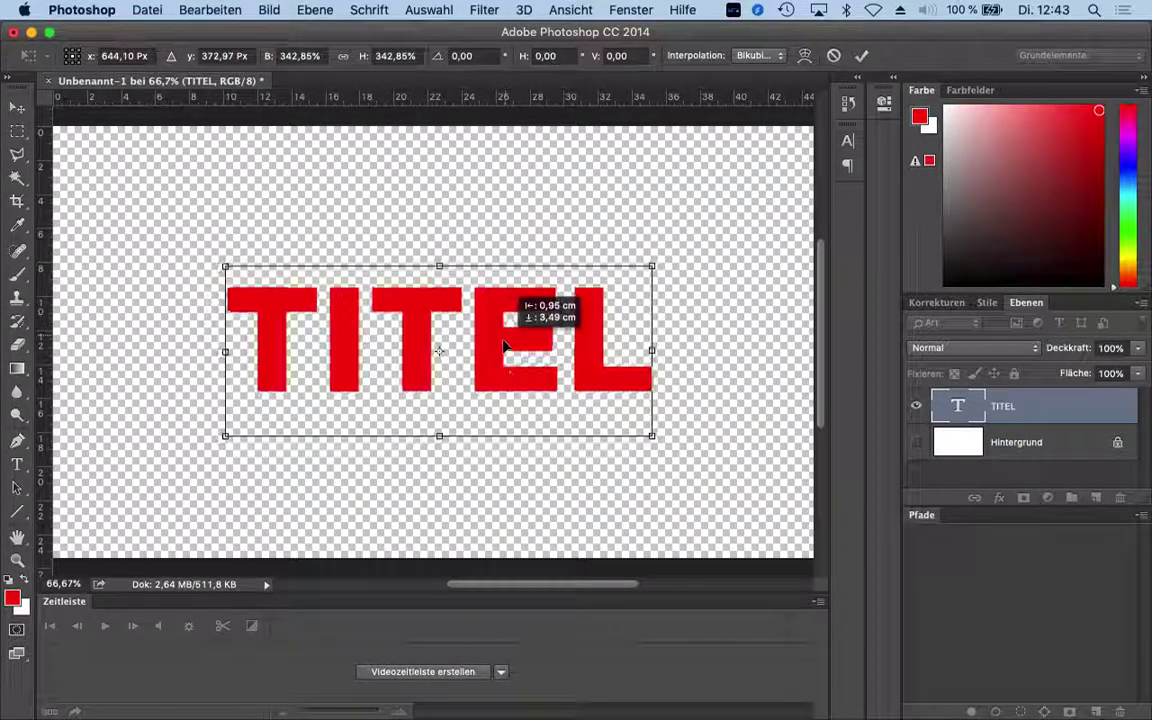
key(Return)
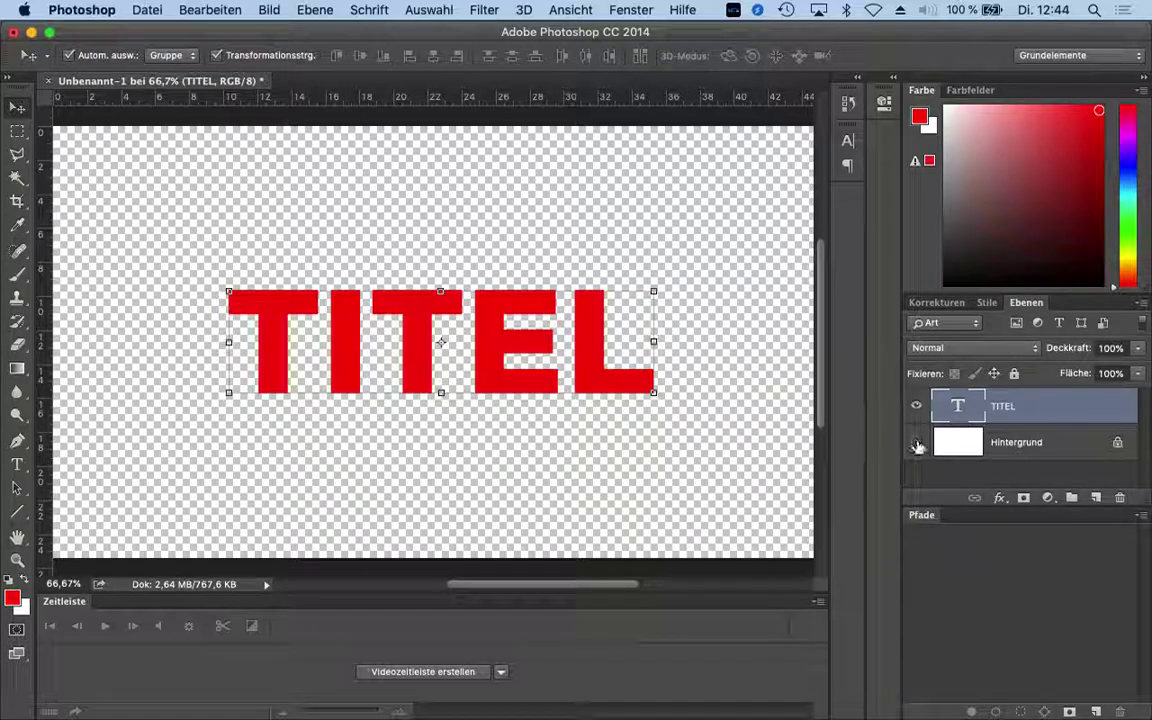
Zoom out to the whole canvas and recolour the TITEL text with a darker red
click(17, 558)
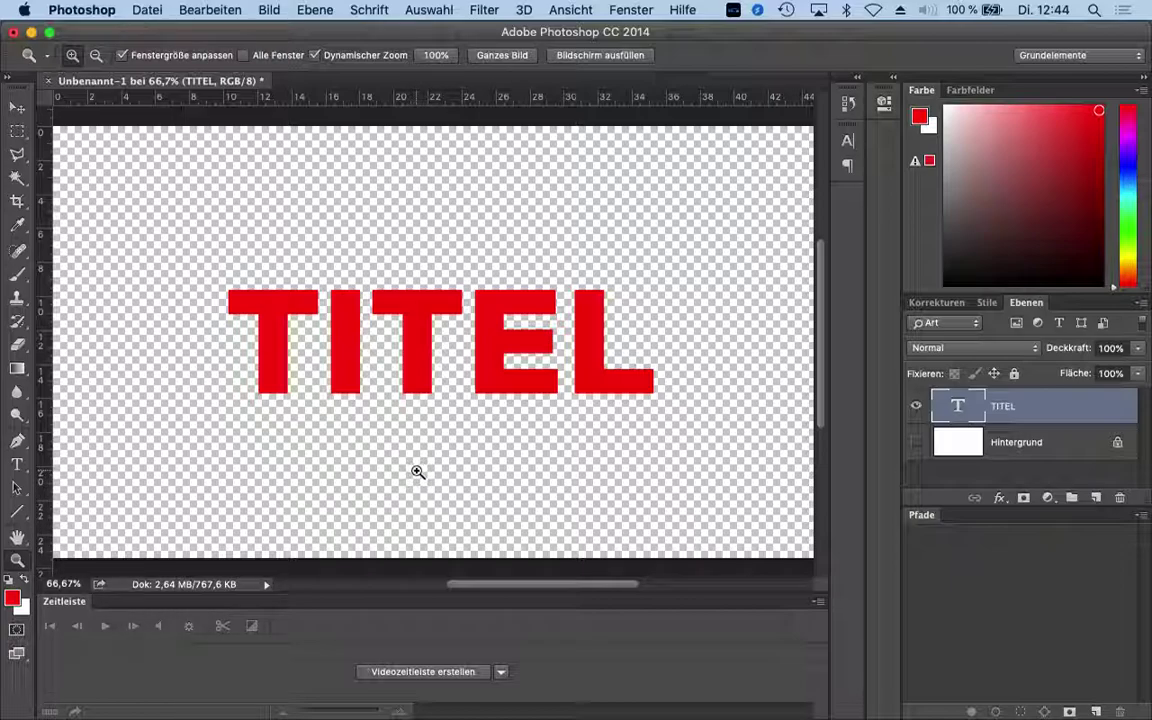
mouse_move(409, 467)
mouse_down()
mouse_move(374, 466)
mouse_move(421, 470)
mouse_move(395, 472)
mouse_up()
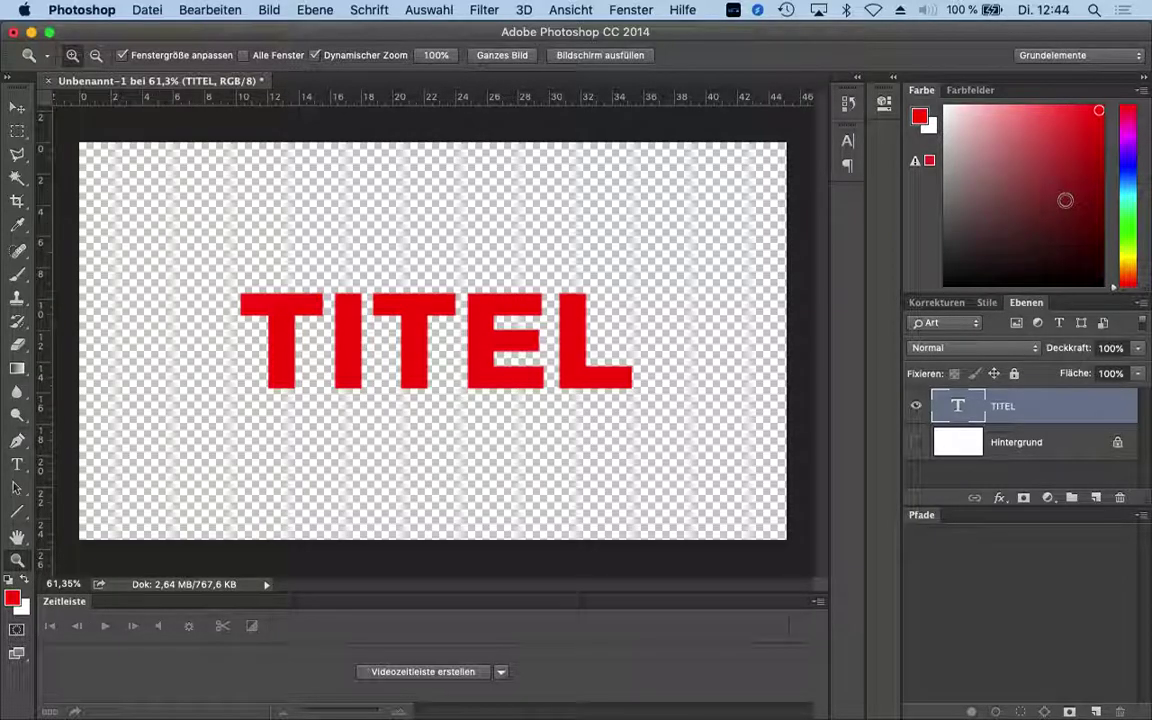
drag(1083, 211, 1098, 300)
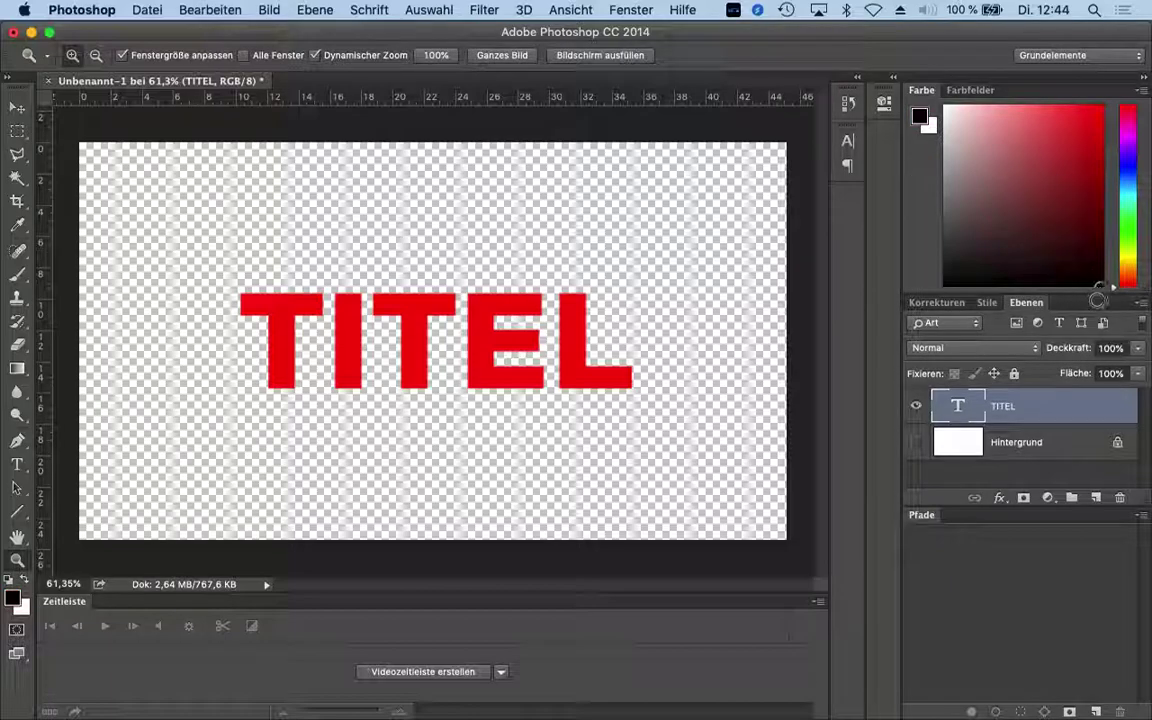
key(alt+BackSpace)
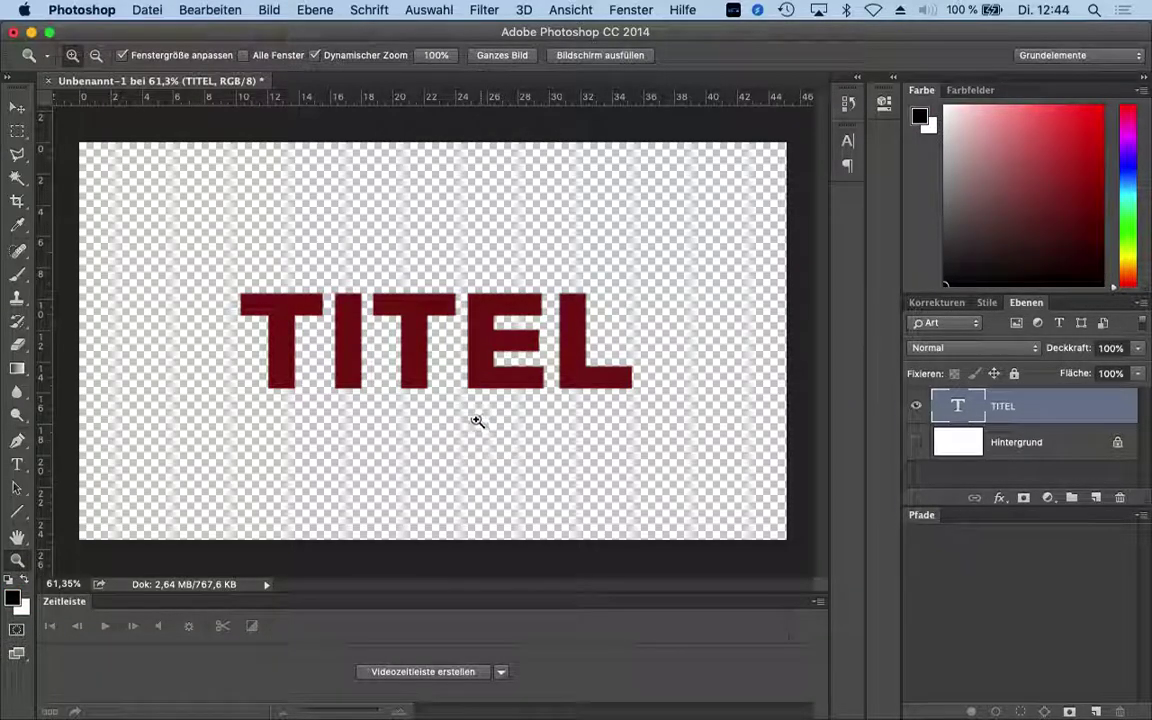
click(1013, 195)
mouse_move(1053, 146)
mouse_down()
mouse_move(1079, 198)
mouse_move(857, 355)
mouse_up()
Open the Bearbeiten menu and close it without choosing a command
click(153, 9)
mouse_move(210, 10)
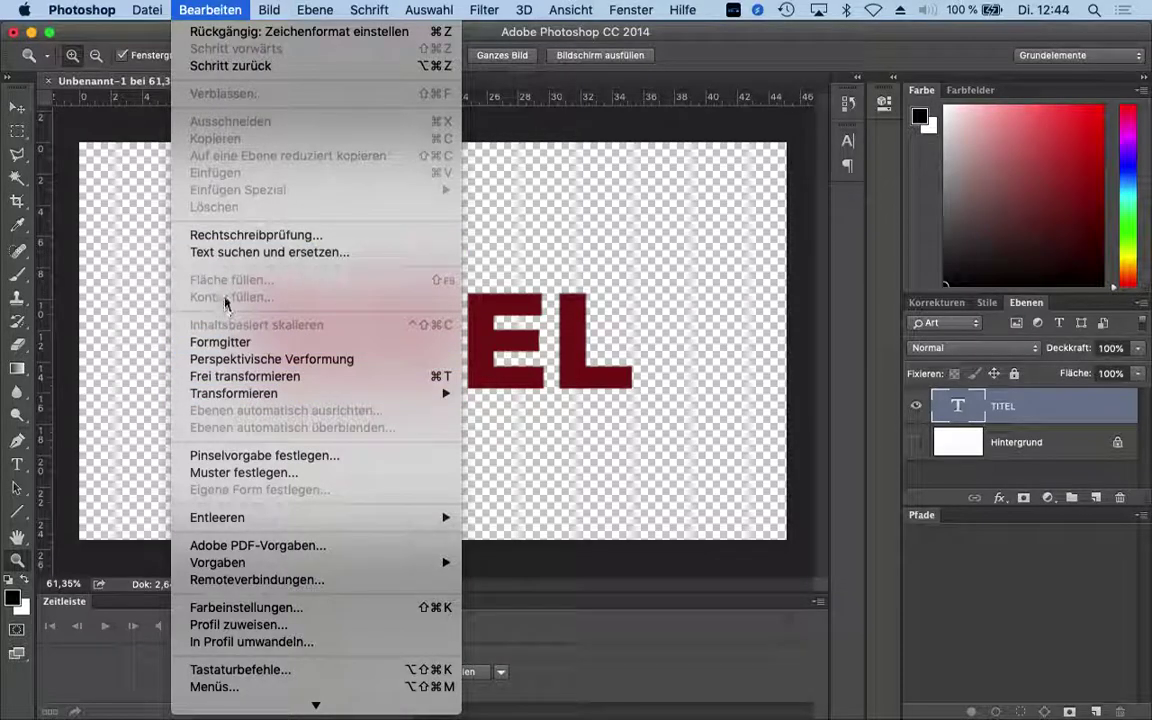
click(910, 497)
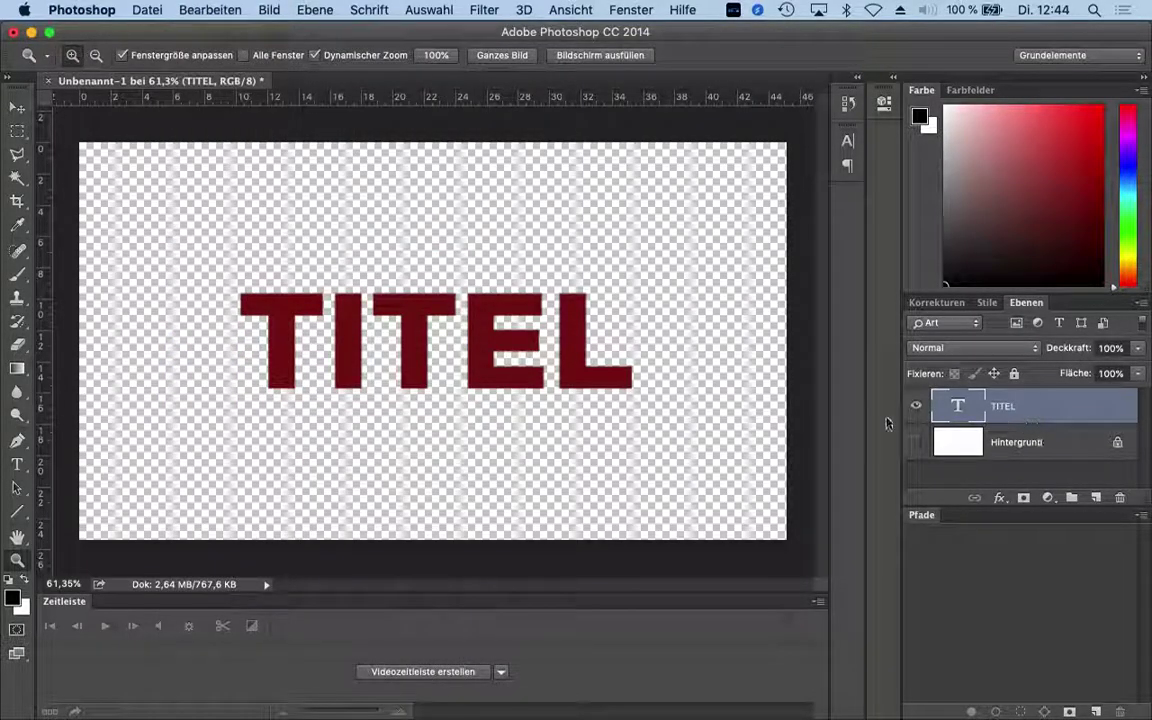
Set the TITEL text colour to black (000000)
click(20, 466)
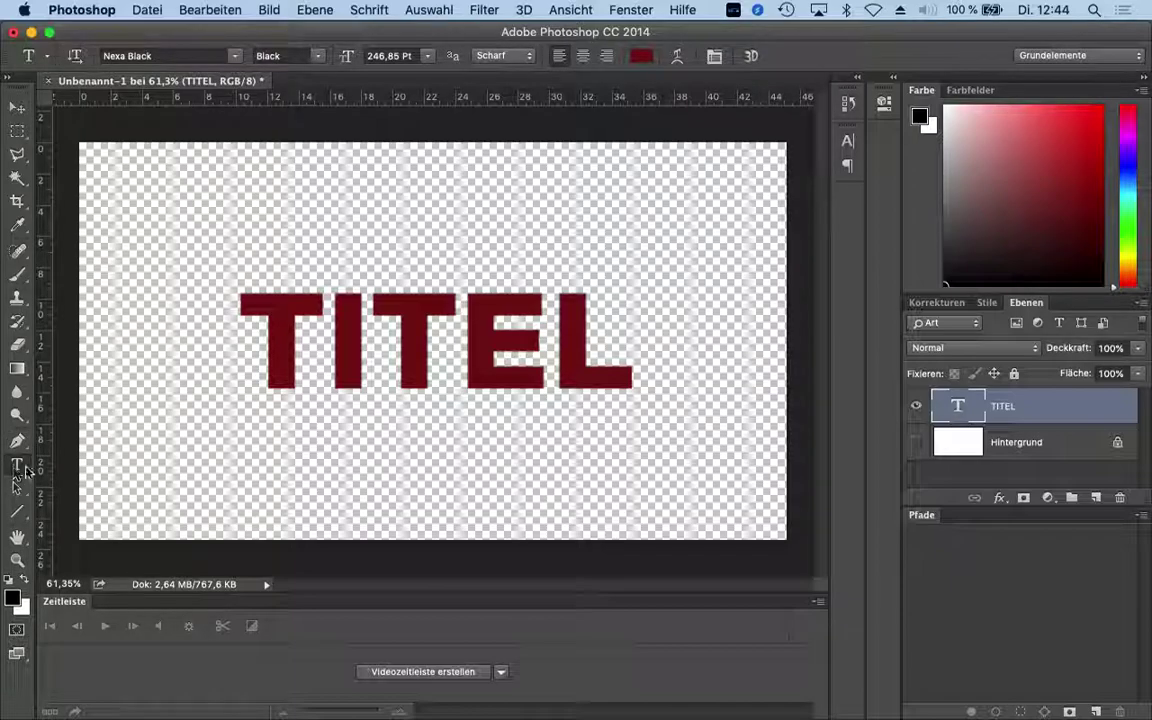
click(640, 55)
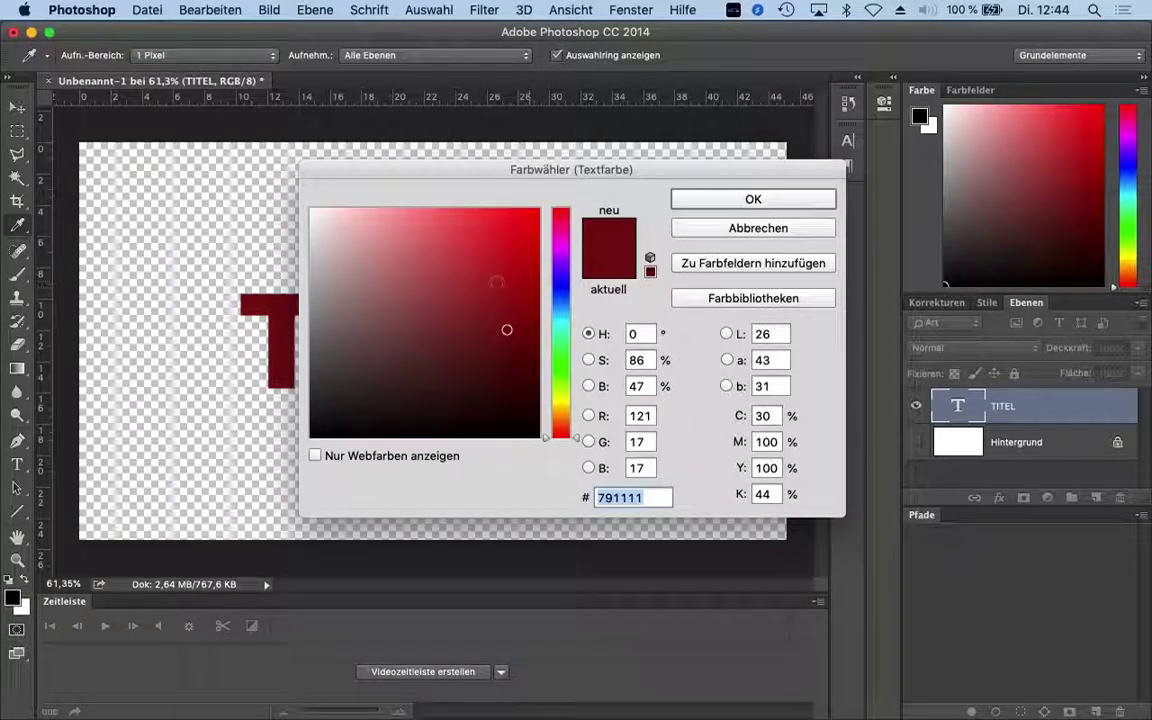
text(000000)
click(690, 199)
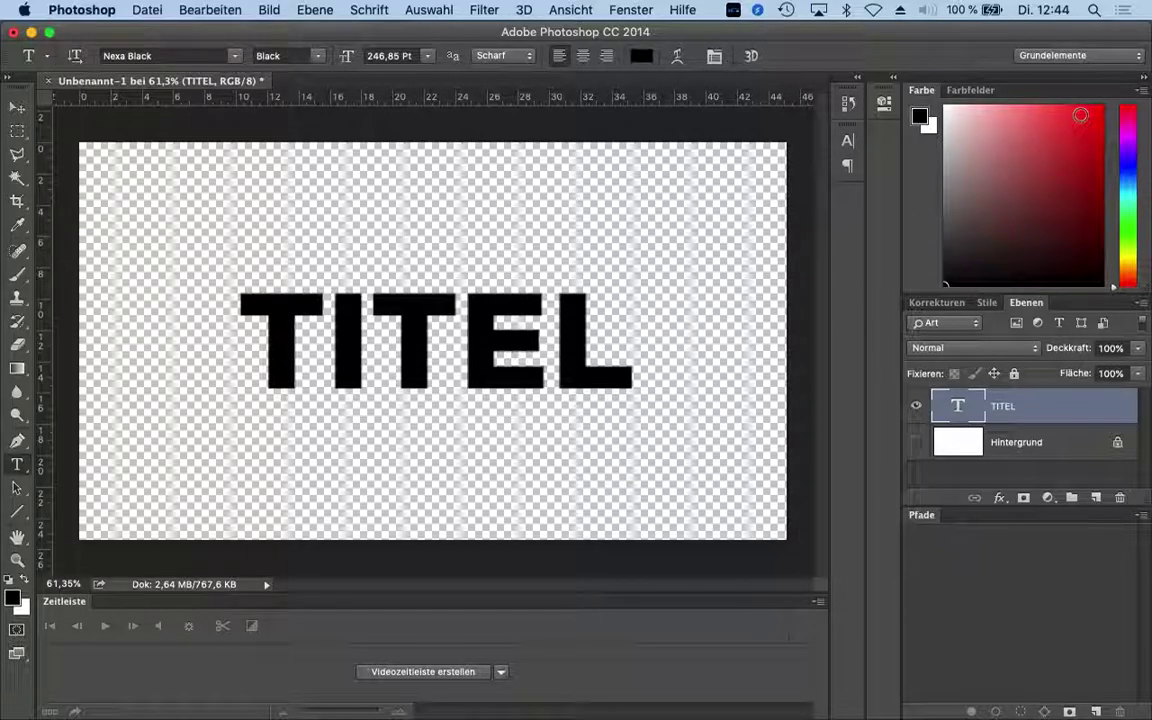
On a new layer, paint red brush strokes over the letter tops, above the I and along the L's foot
click(1089, 117)
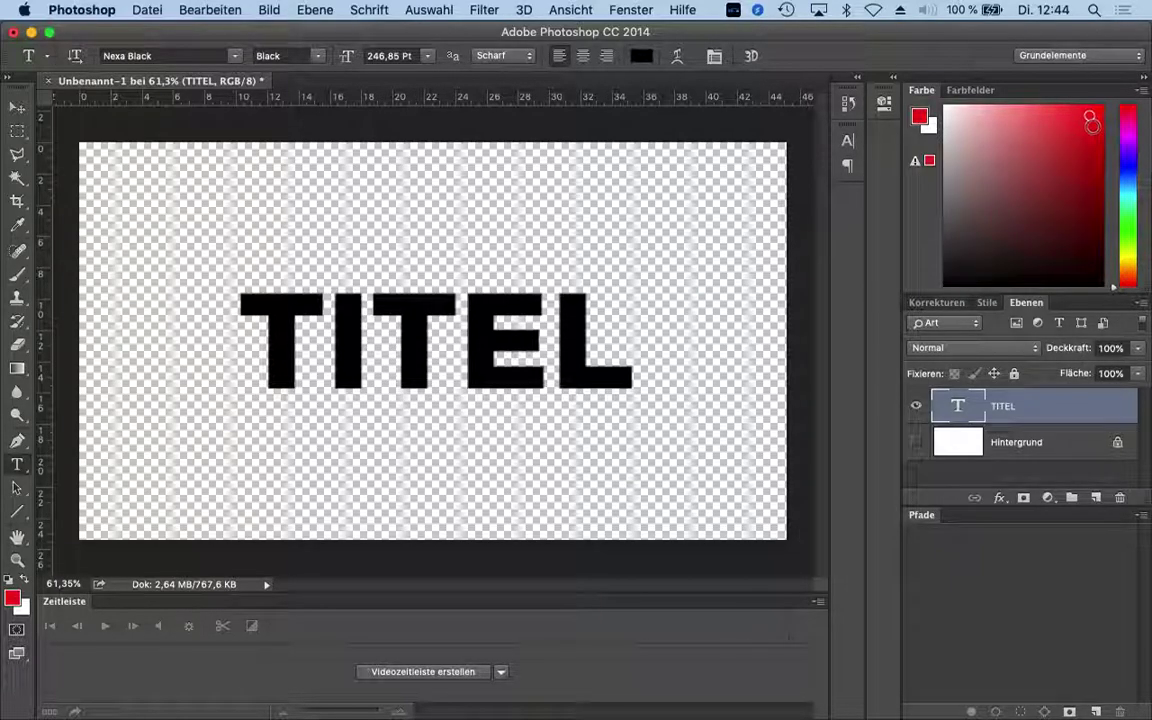
click(20, 277)
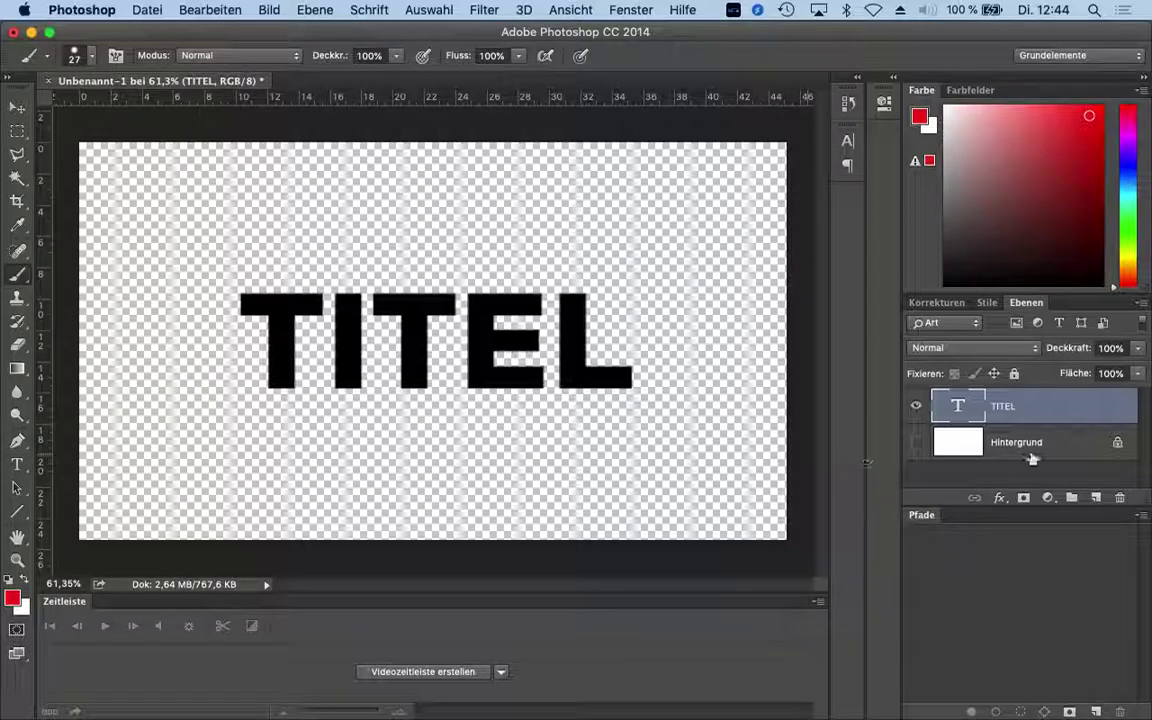
click(1097, 500)
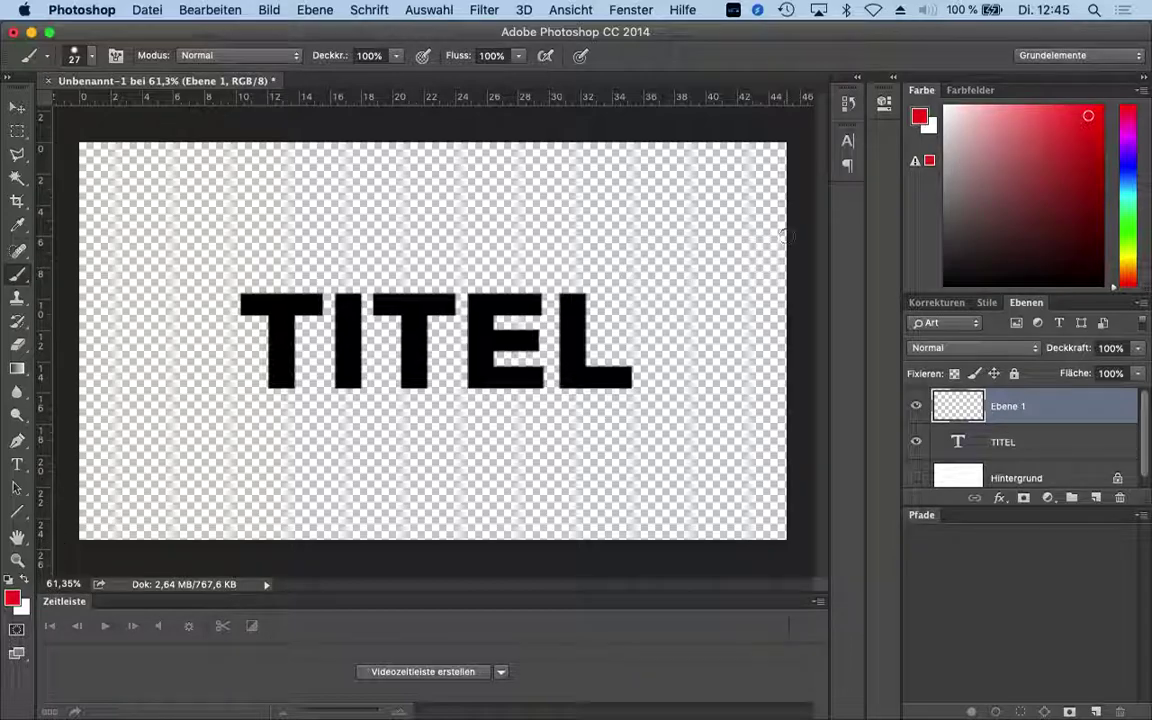
drag(248, 290, 545, 290)
click(343, 280)
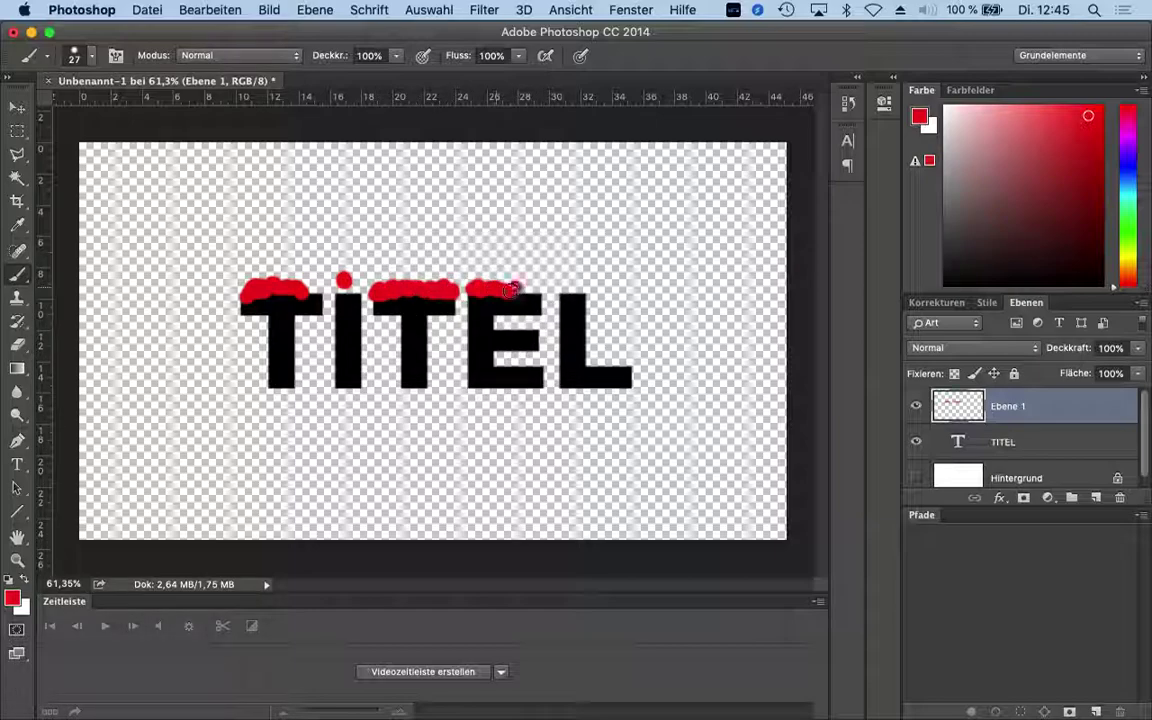
click(595, 358)
drag(597, 360, 636, 362)
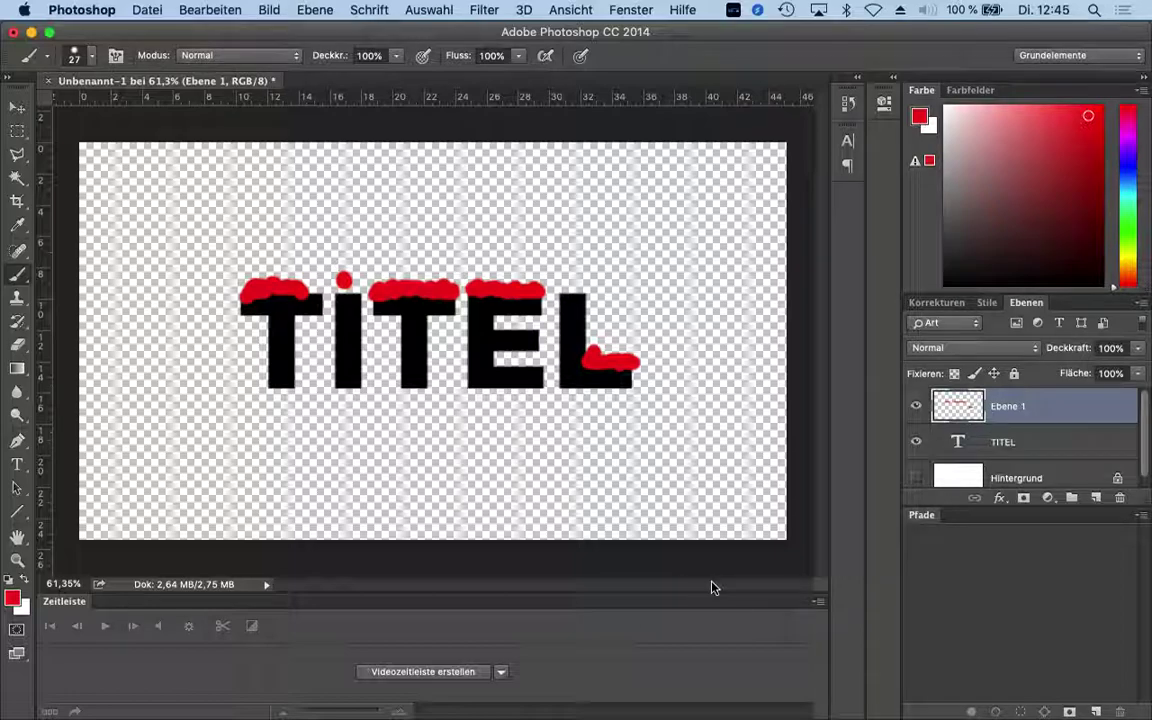
click(147, 10)
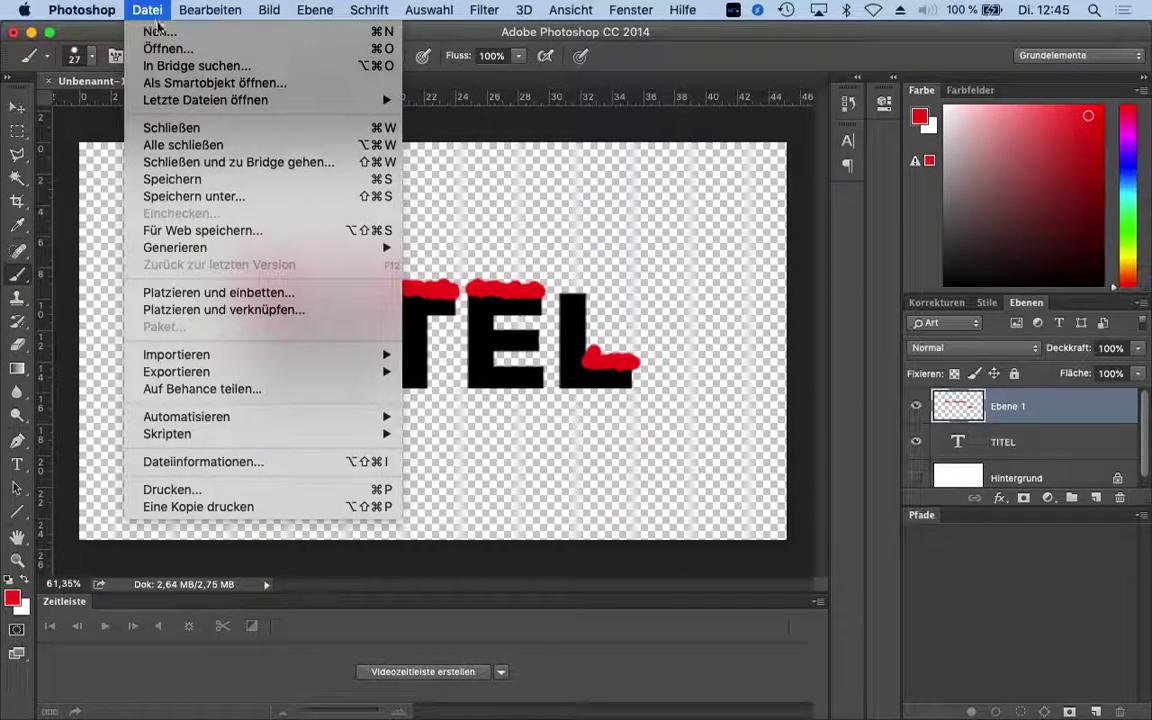
Save the document as title_.psd in the tutorial_how2makeA1stcut folder
click(248, 196)
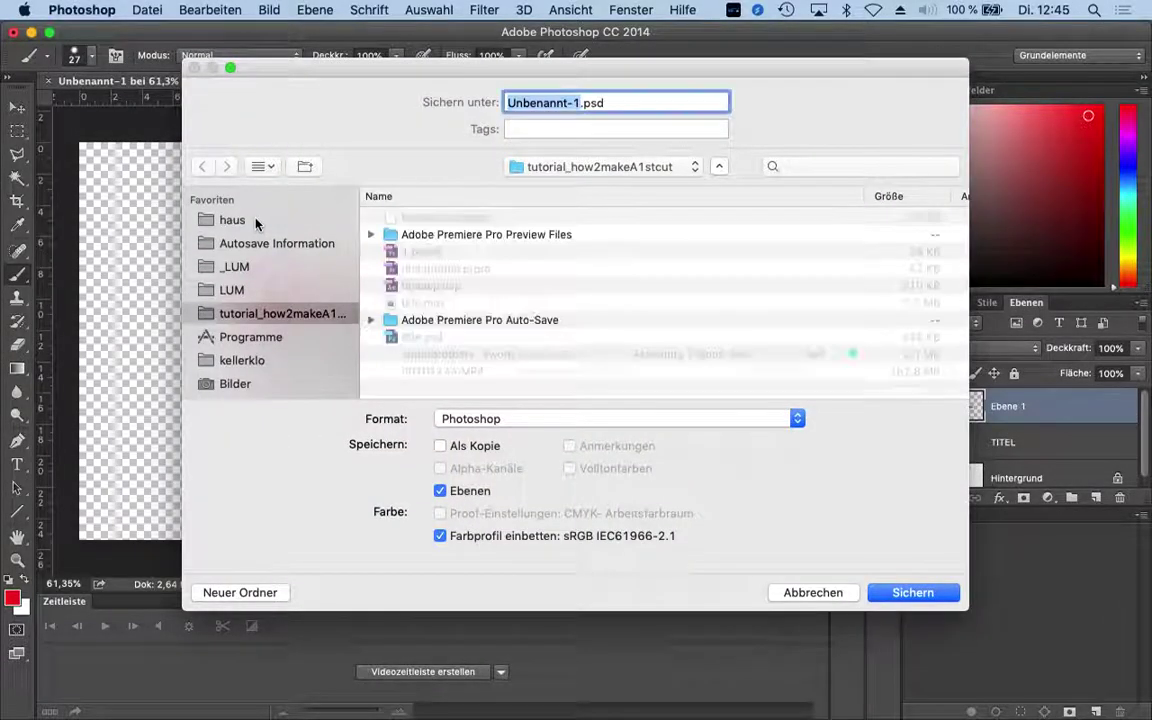
click(575, 170)
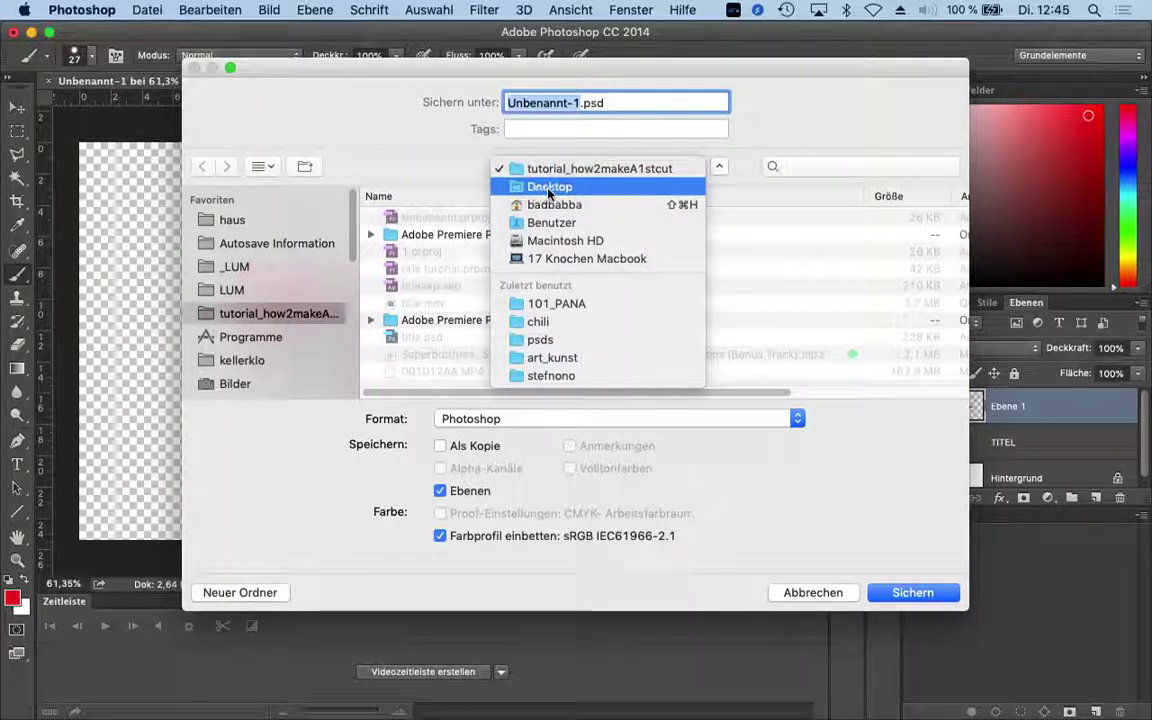
click(552, 182)
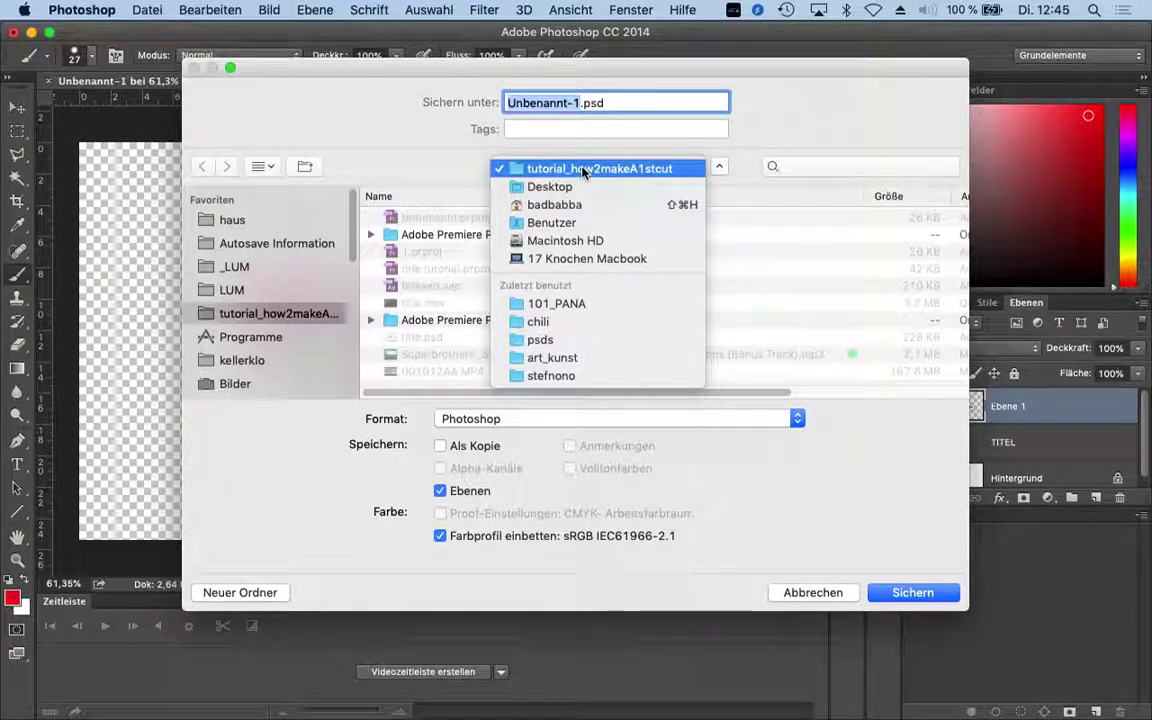
click(594, 172)
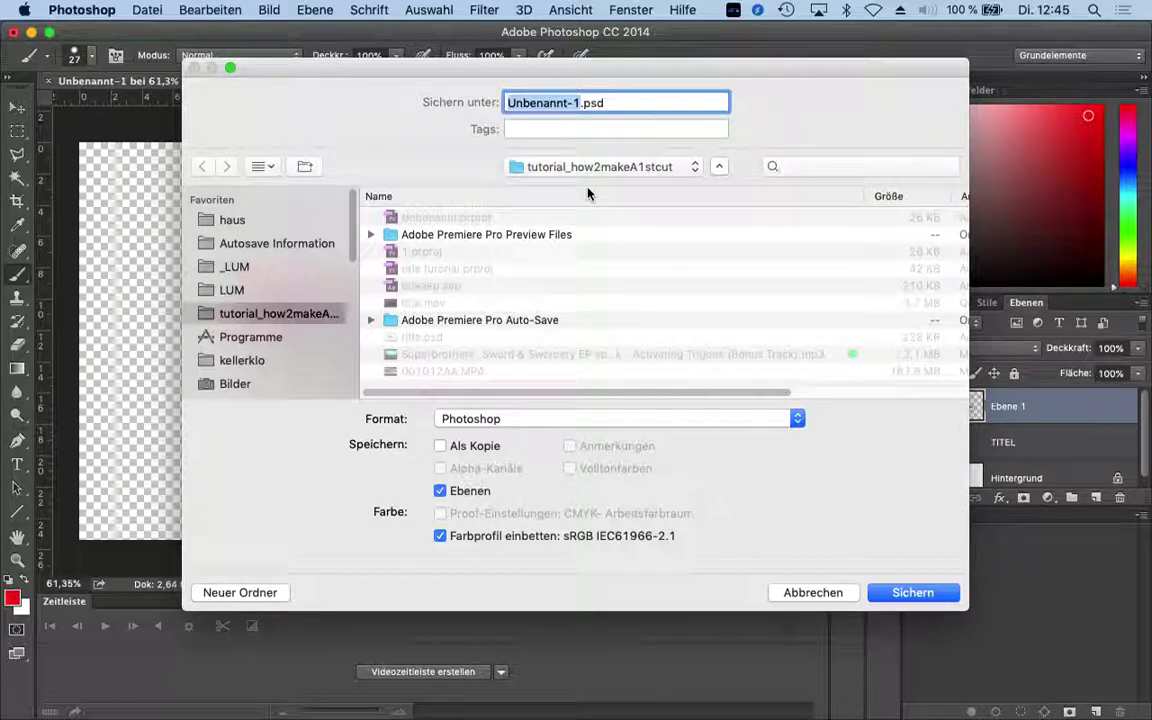
text(ti)
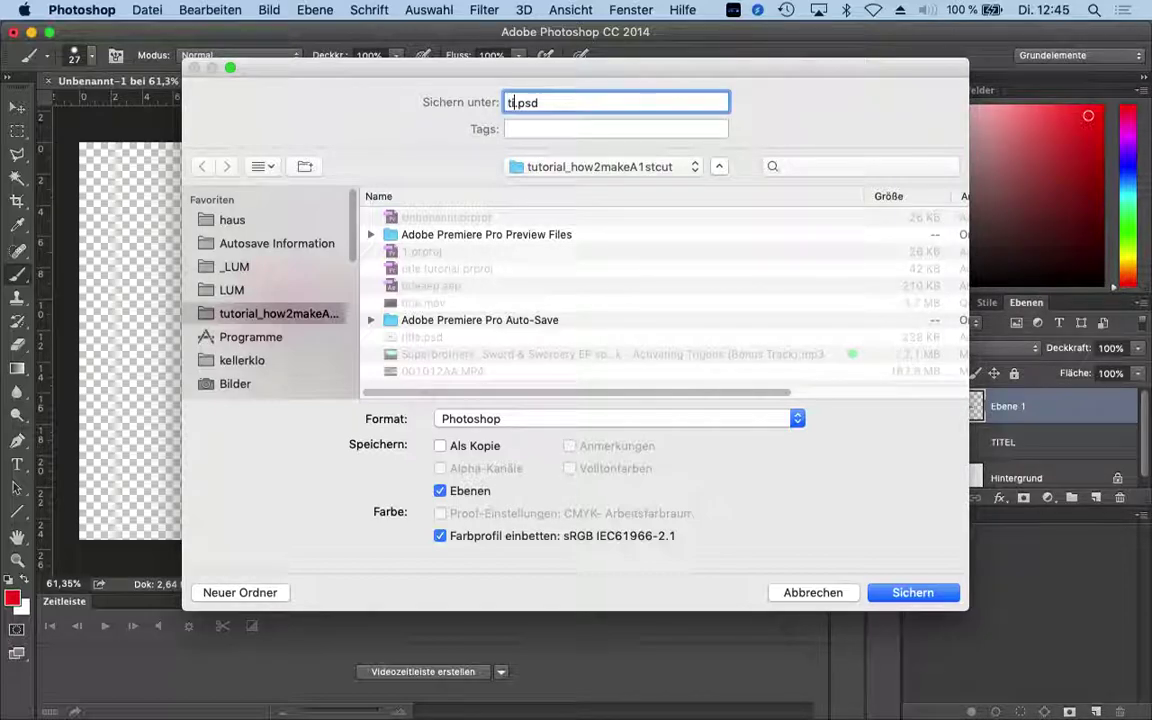
text(_)
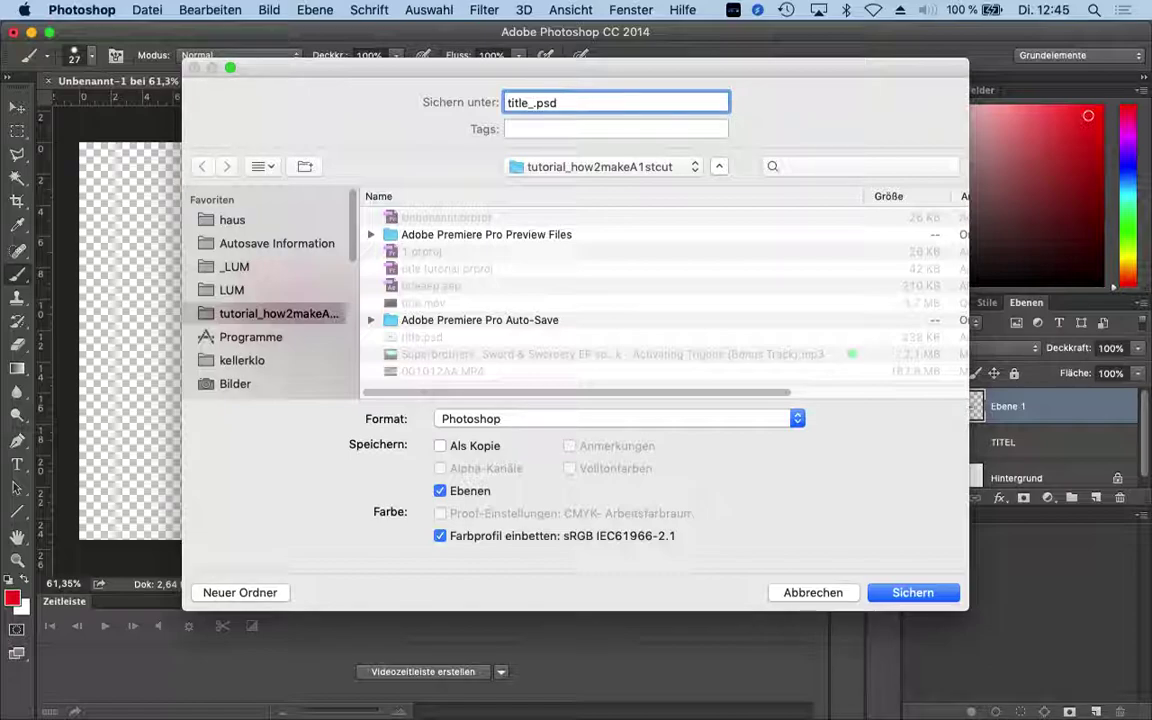
key(Return)
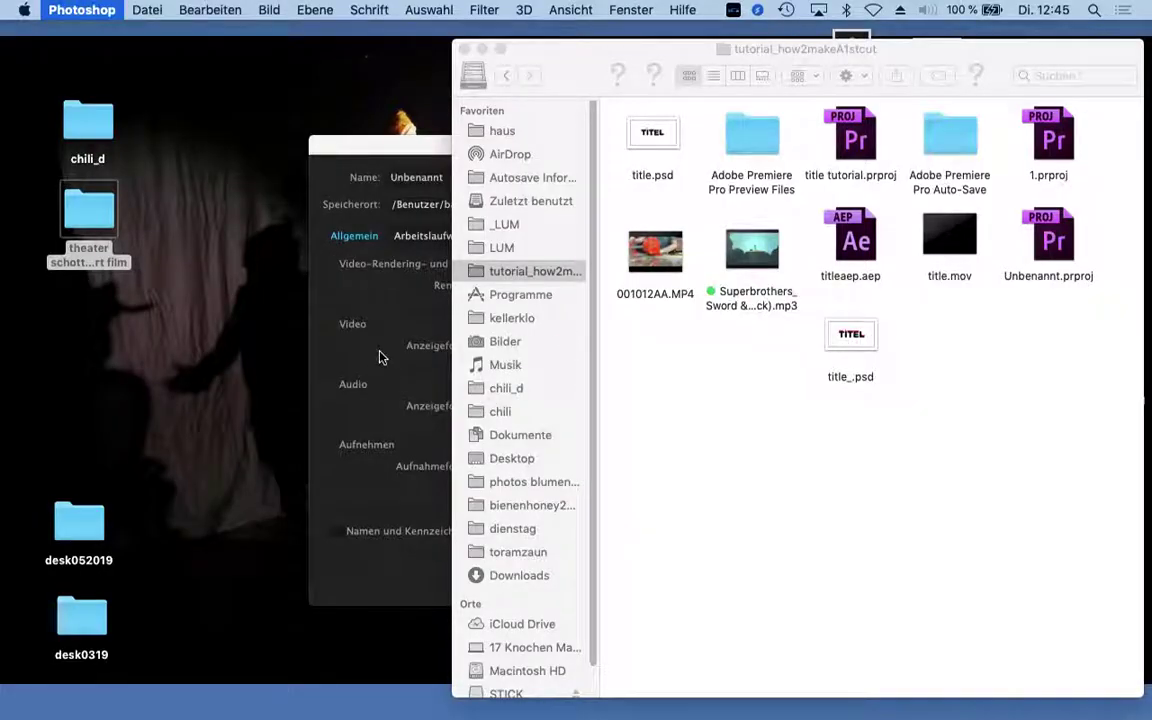
Name the new Premiere Pro project tutorial_title and create it in tutorial_how2makeA1stcut
click(380, 357)
drag(436, 145, 371, 131)
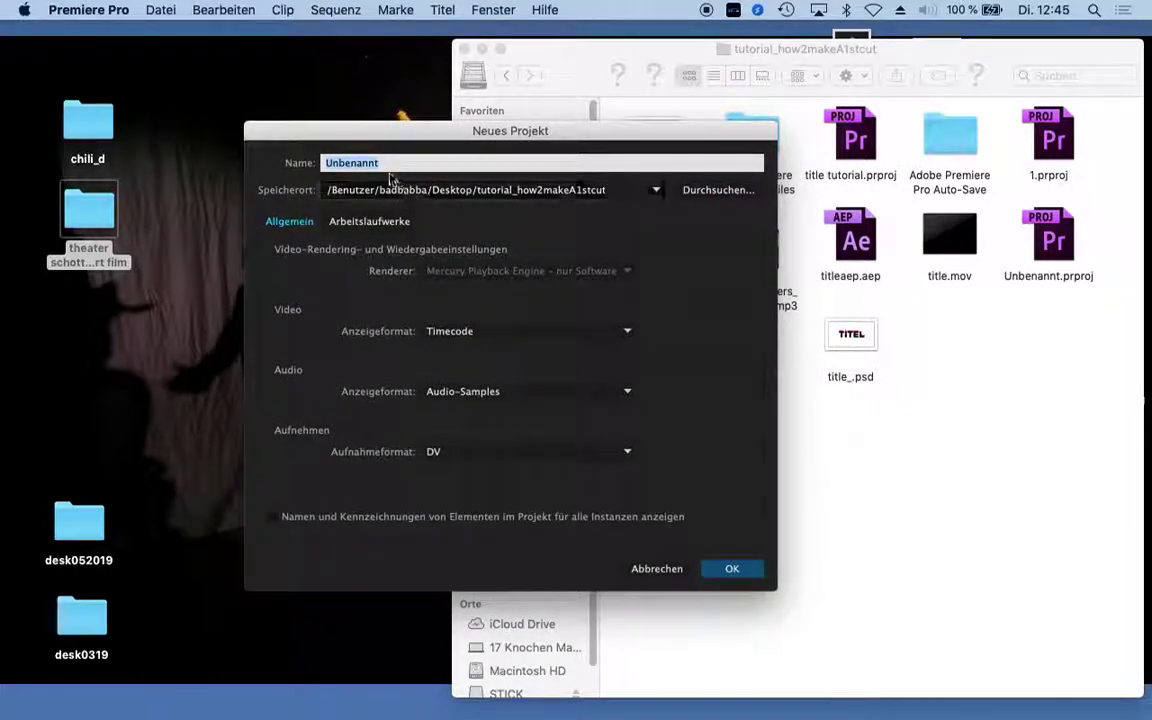
text(tut)
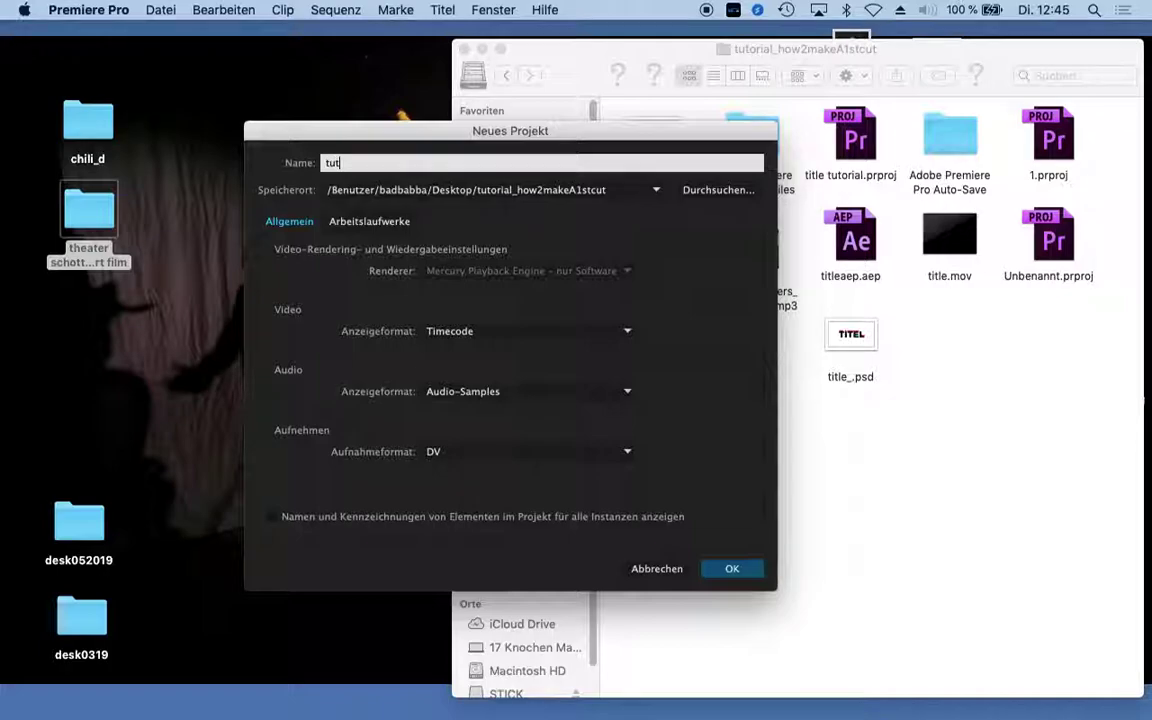
text(_title)
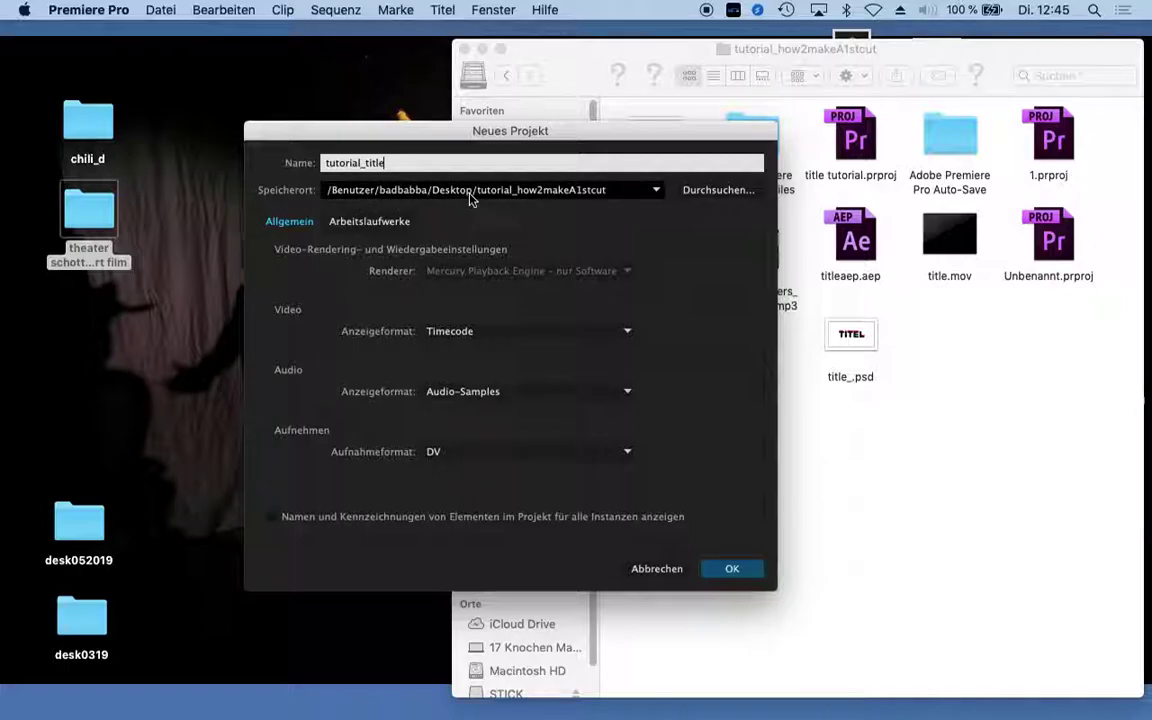
click(735, 571)
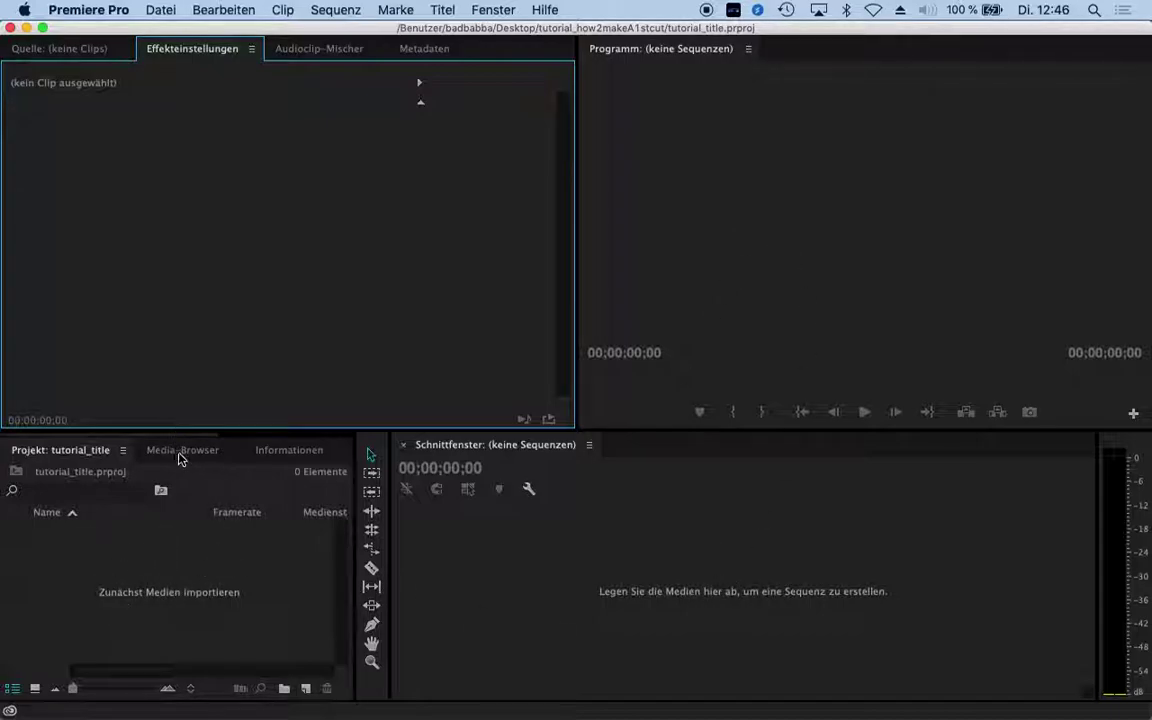
Browse the Media Browser drive list, then return to the empty Projekt panel
click(180, 452)
click(283, 451)
click(167, 452)
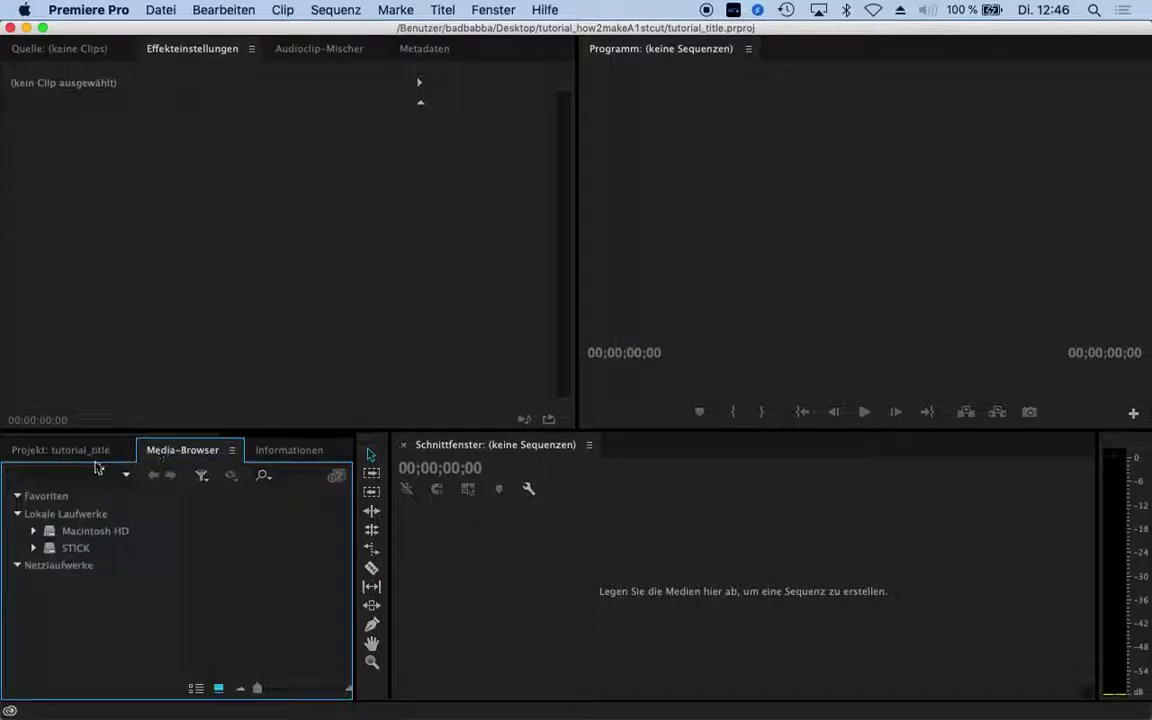
click(89, 452)
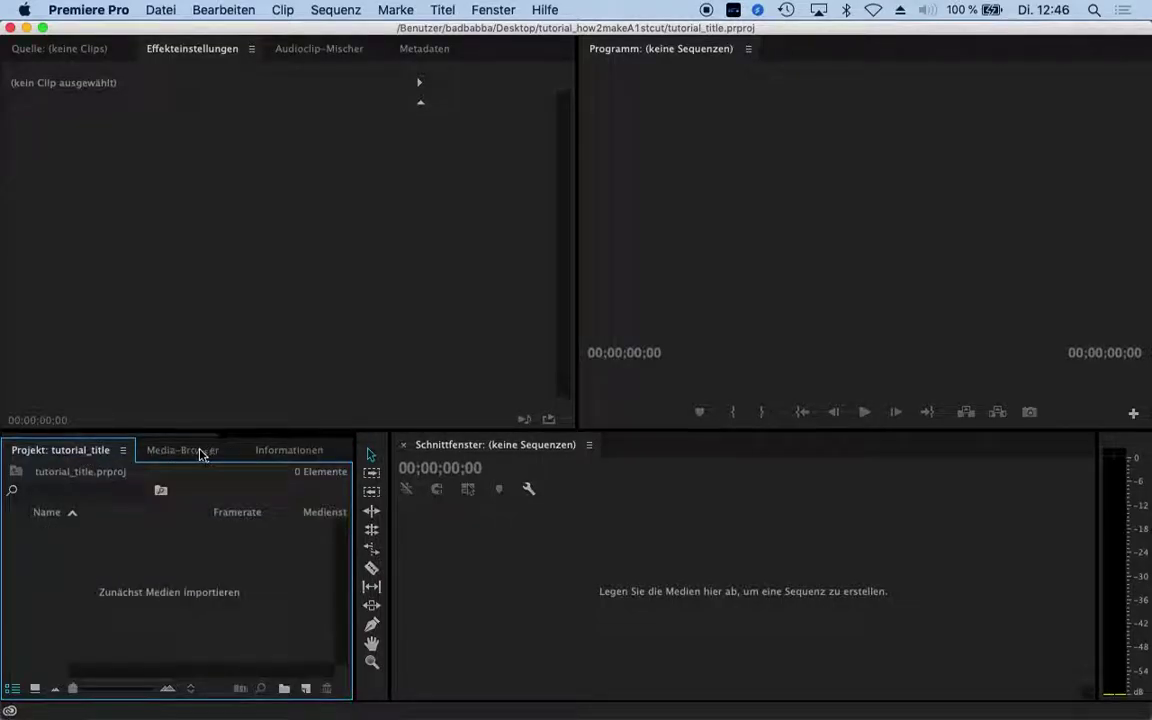
click(481, 8)
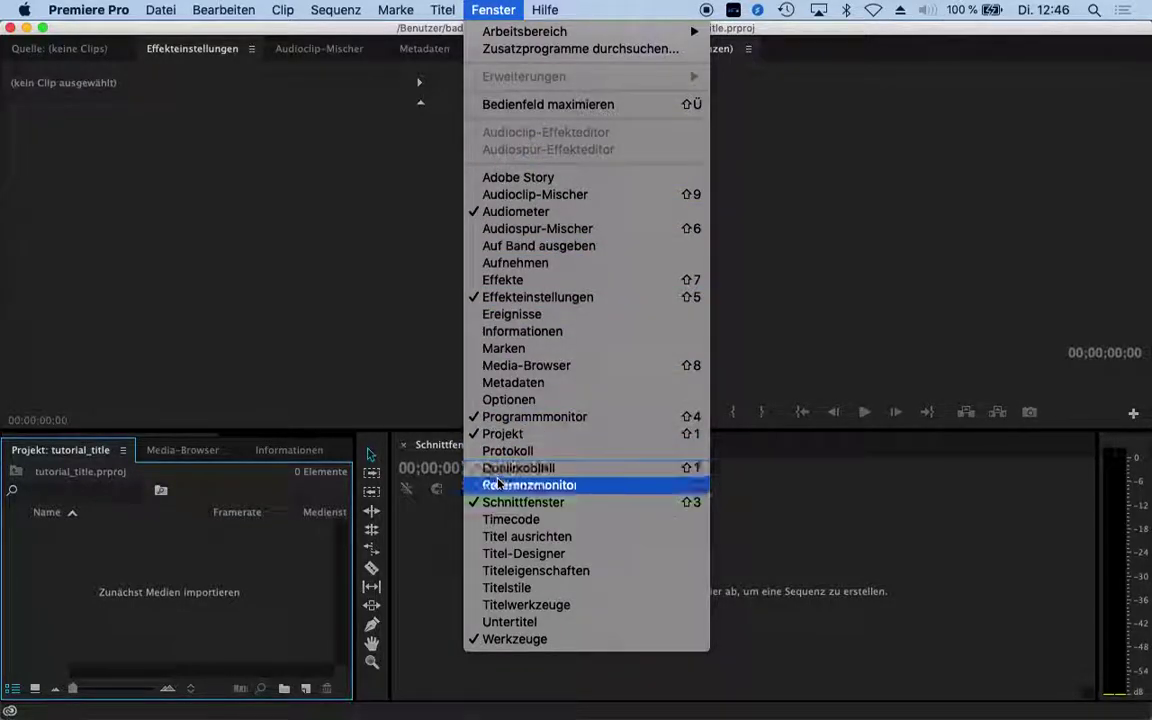
click(140, 568)
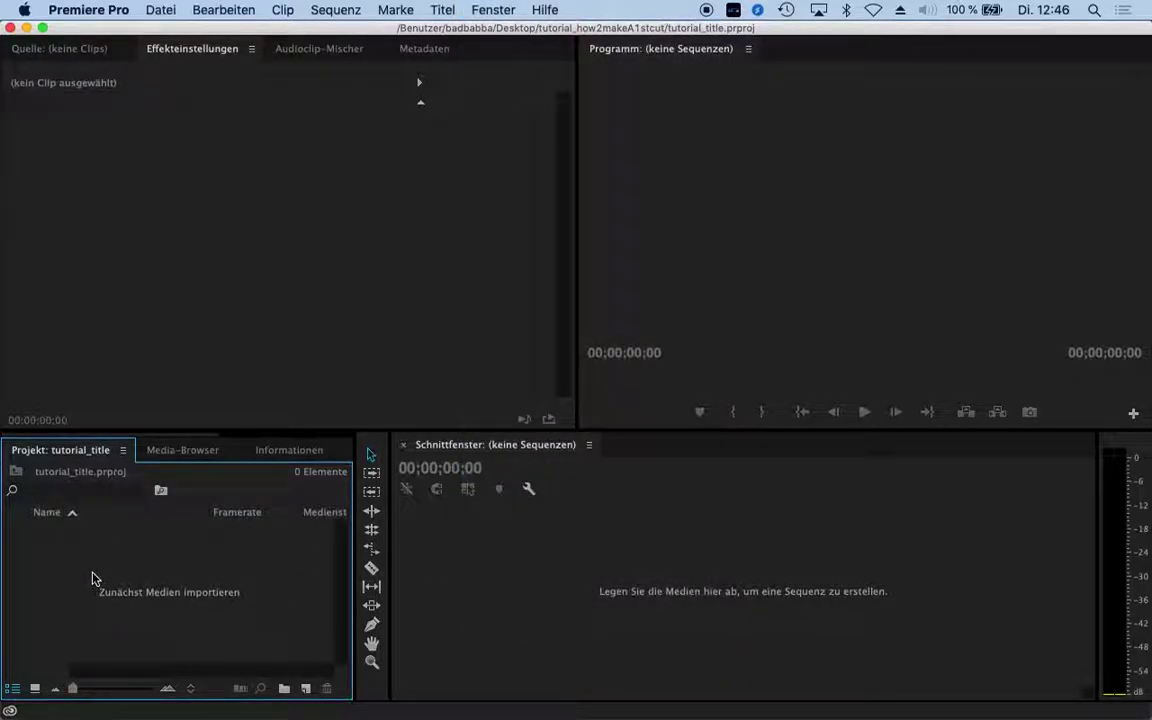
click(158, 10)
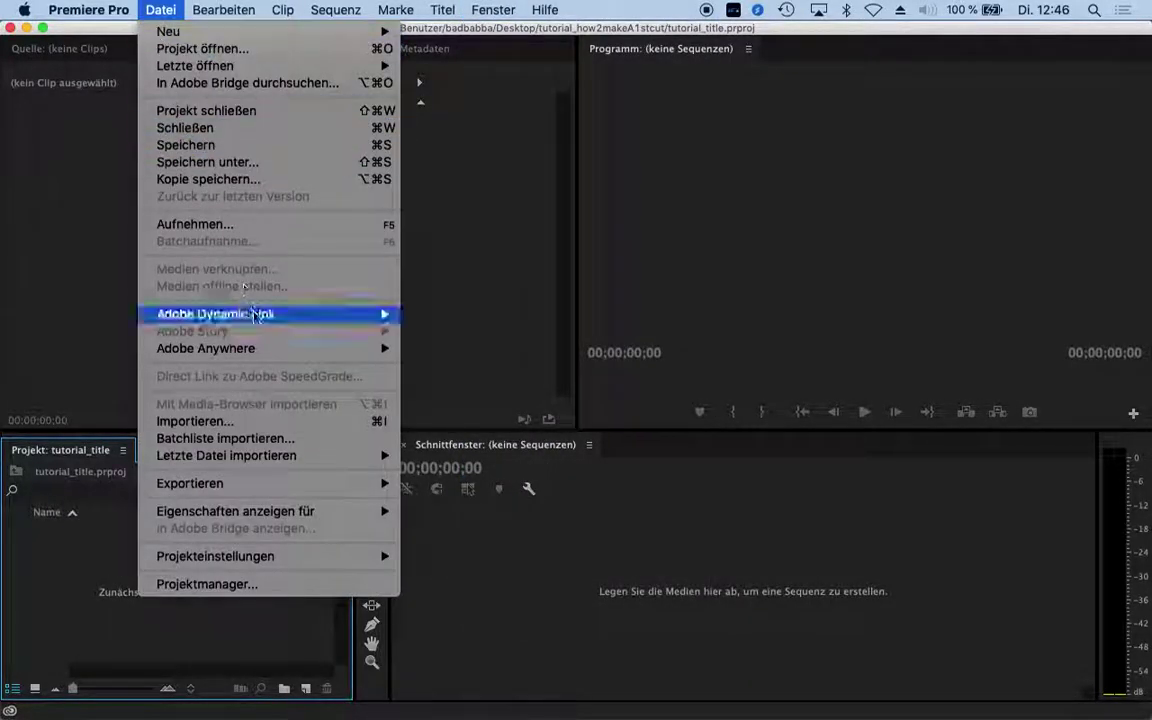
Import title_.psd as individual layers, including Hintergrund, into a title_ bin
click(270, 421)
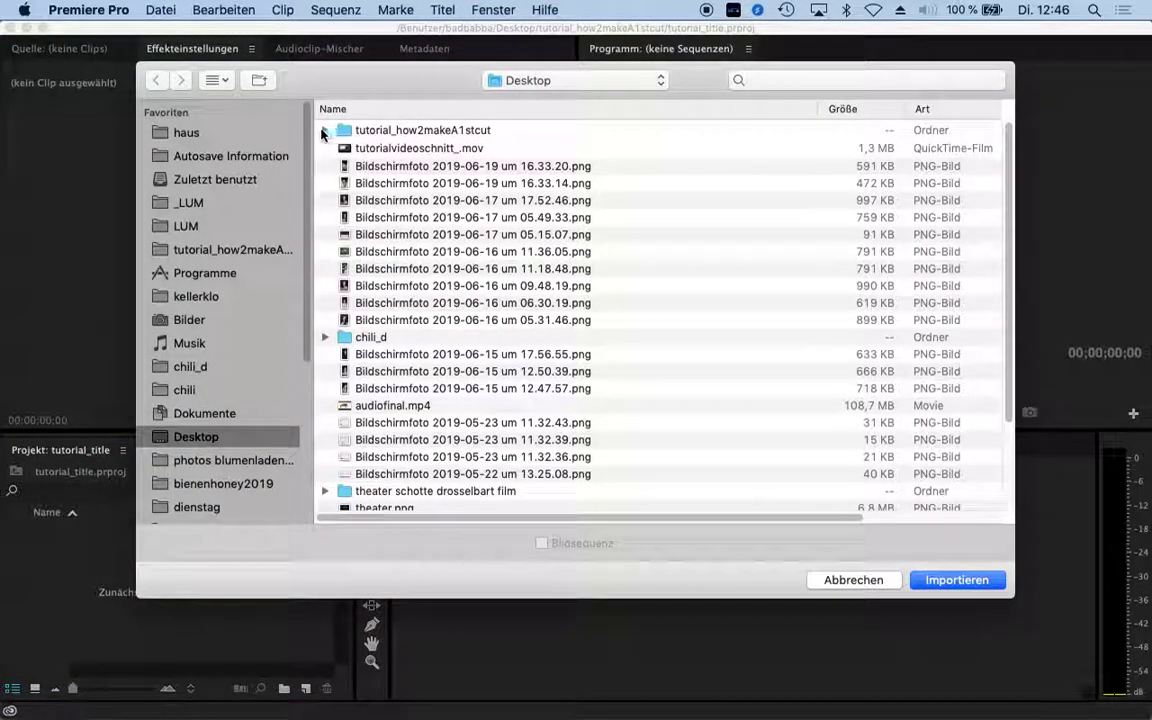
click(324, 131)
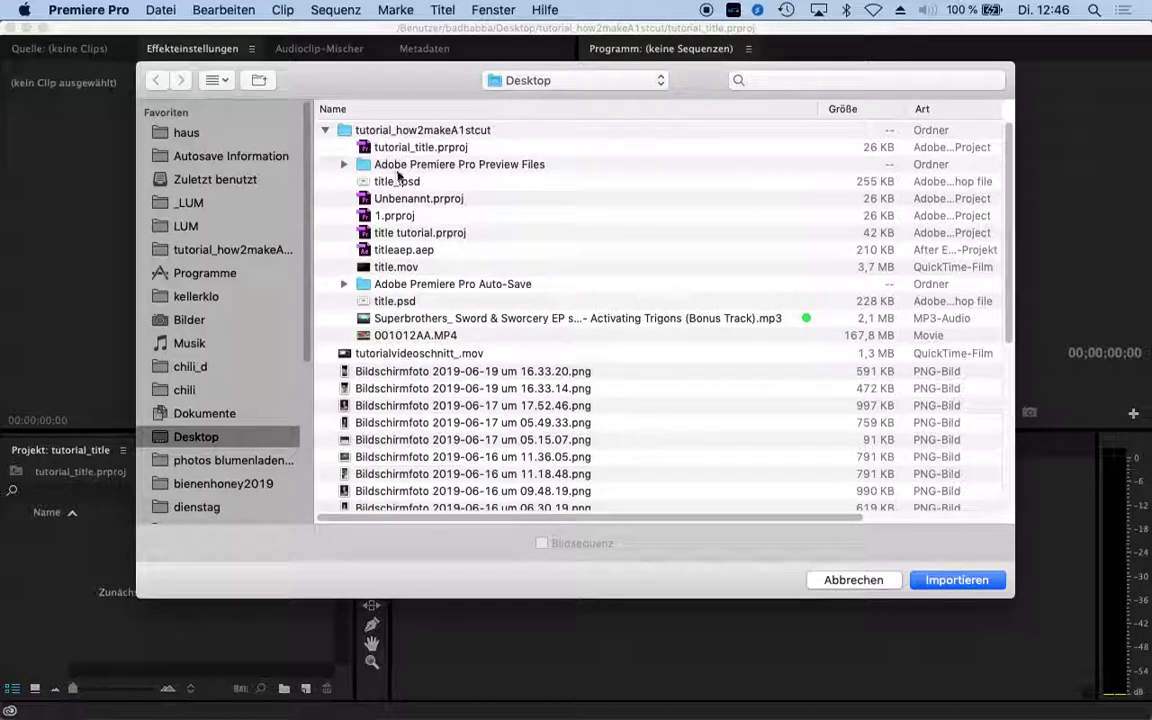
click(372, 182)
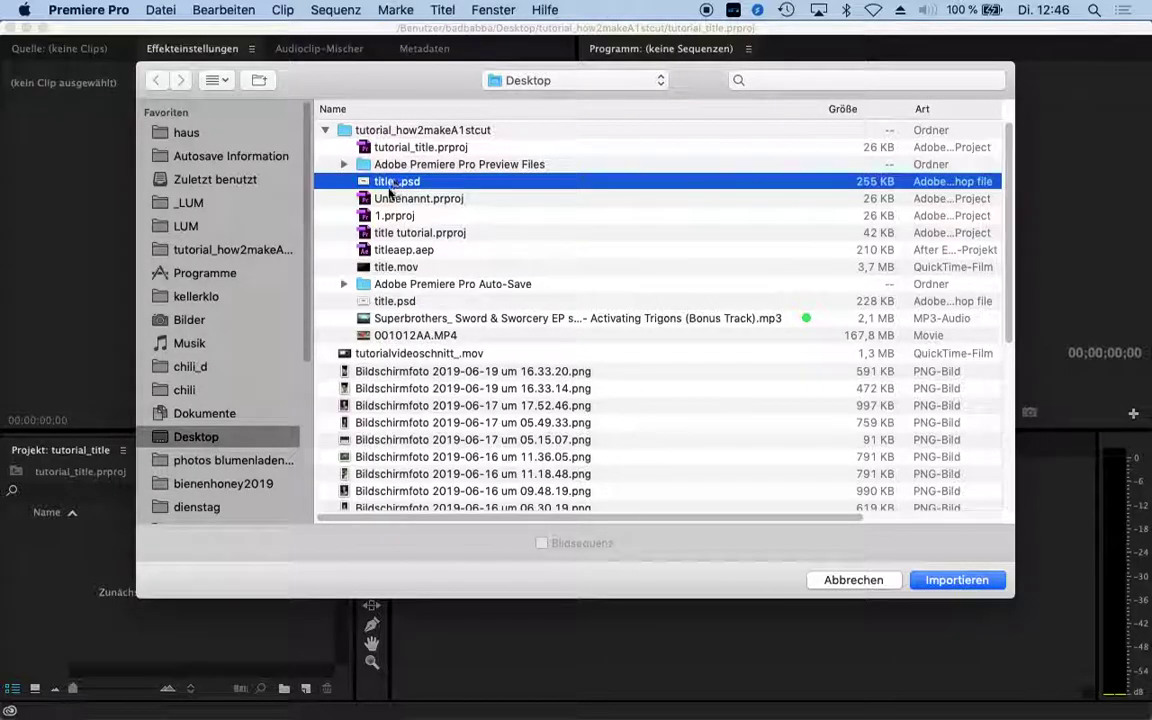
click(933, 582)
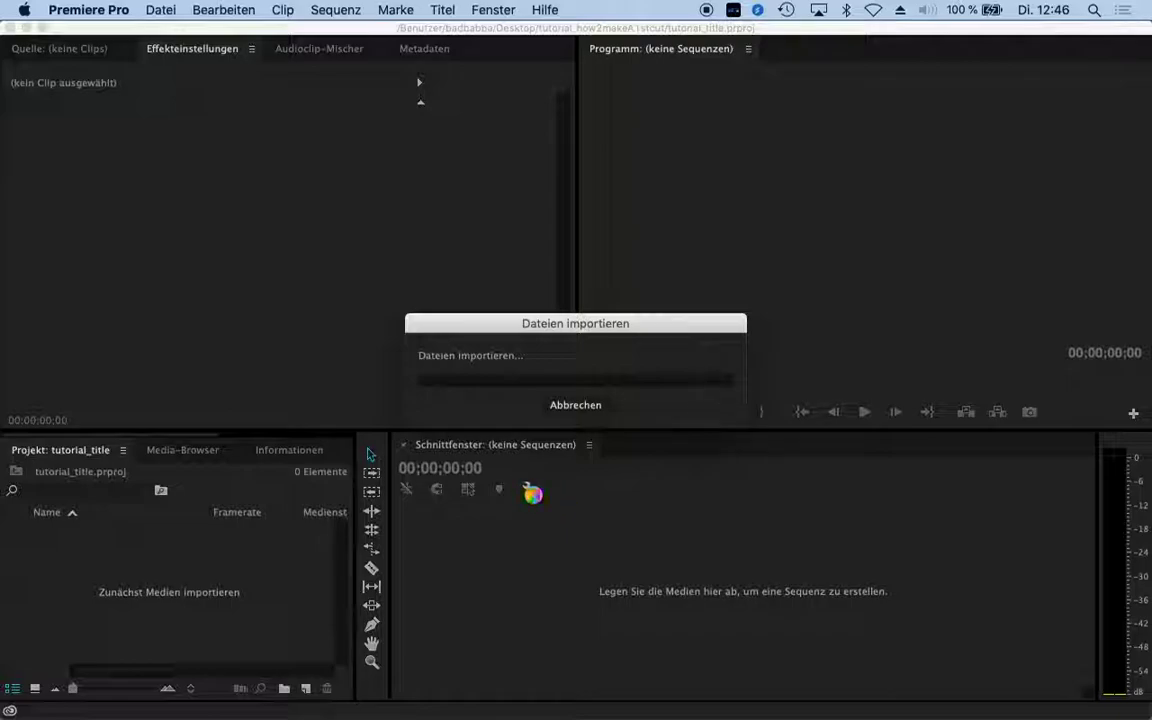
click(573, 312)
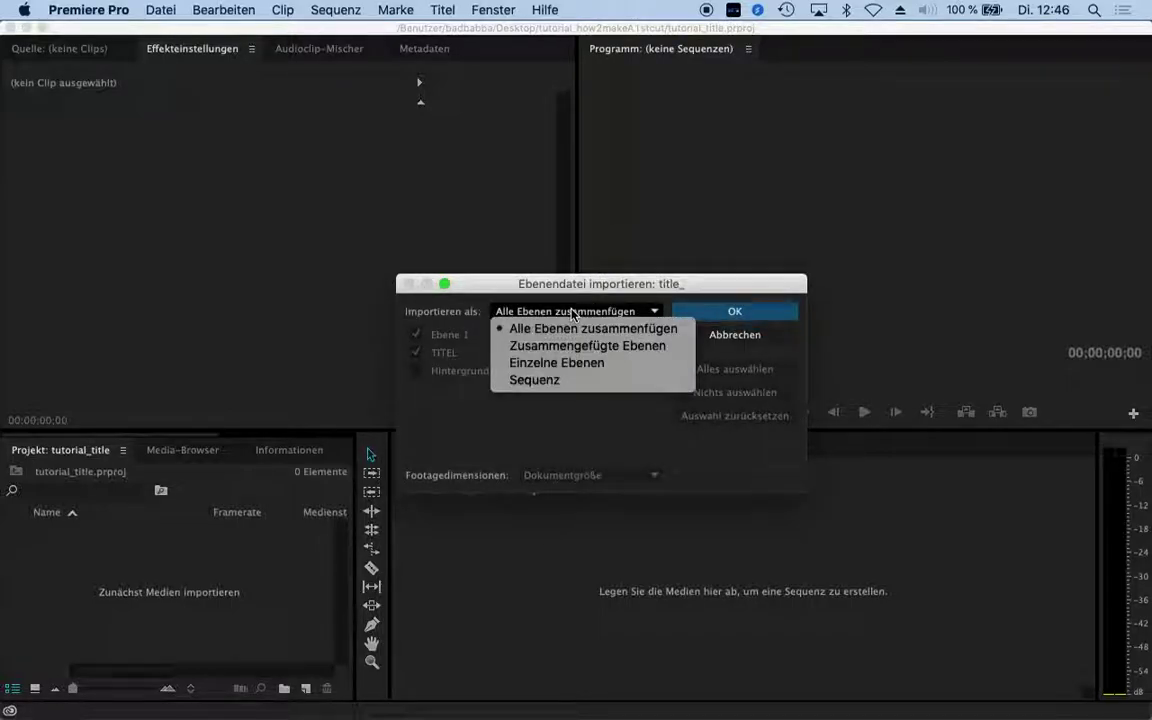
click(556, 363)
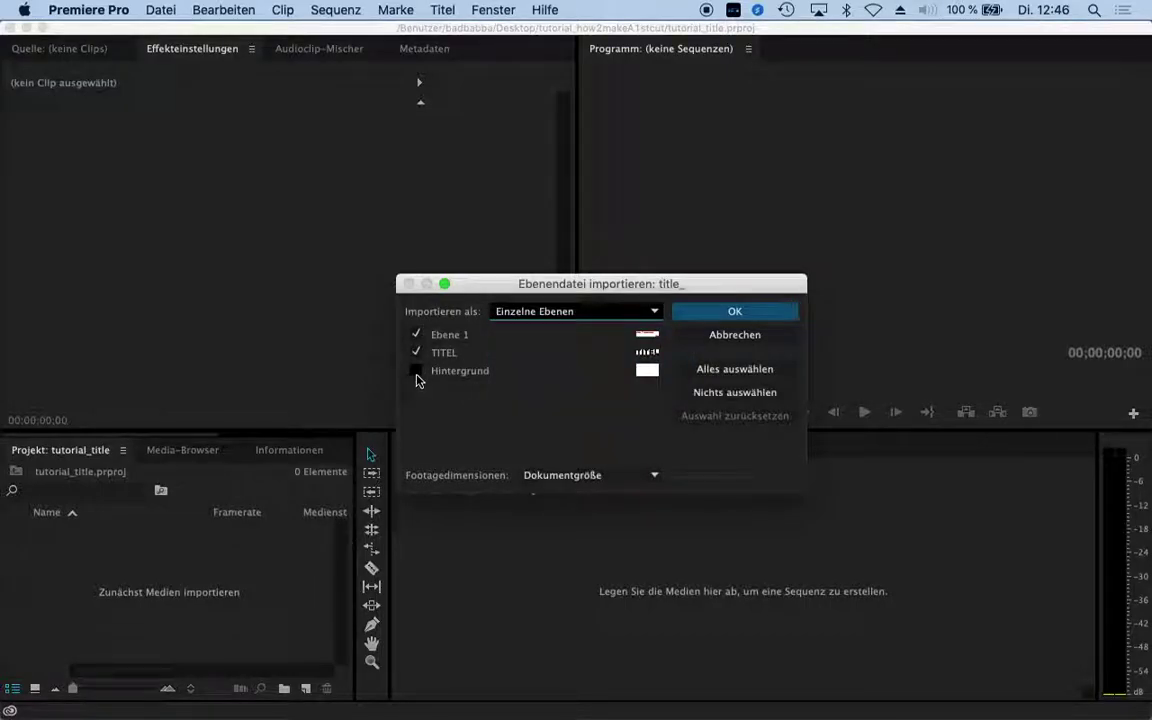
click(416, 372)
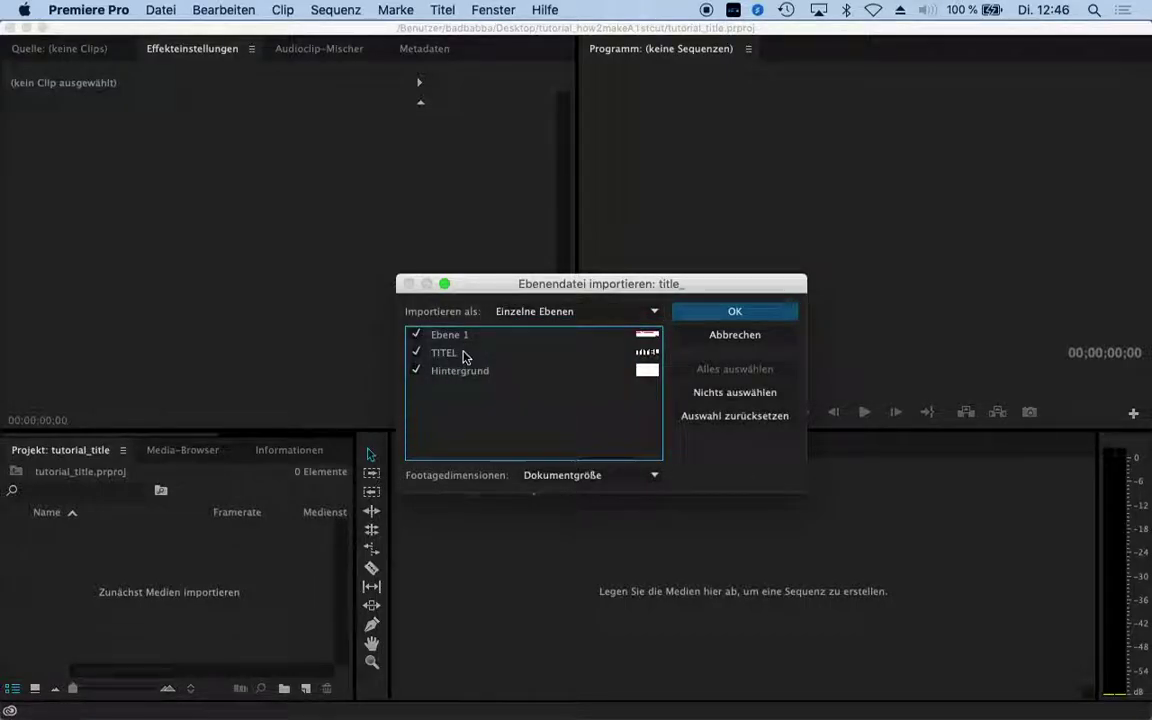
click(729, 316)
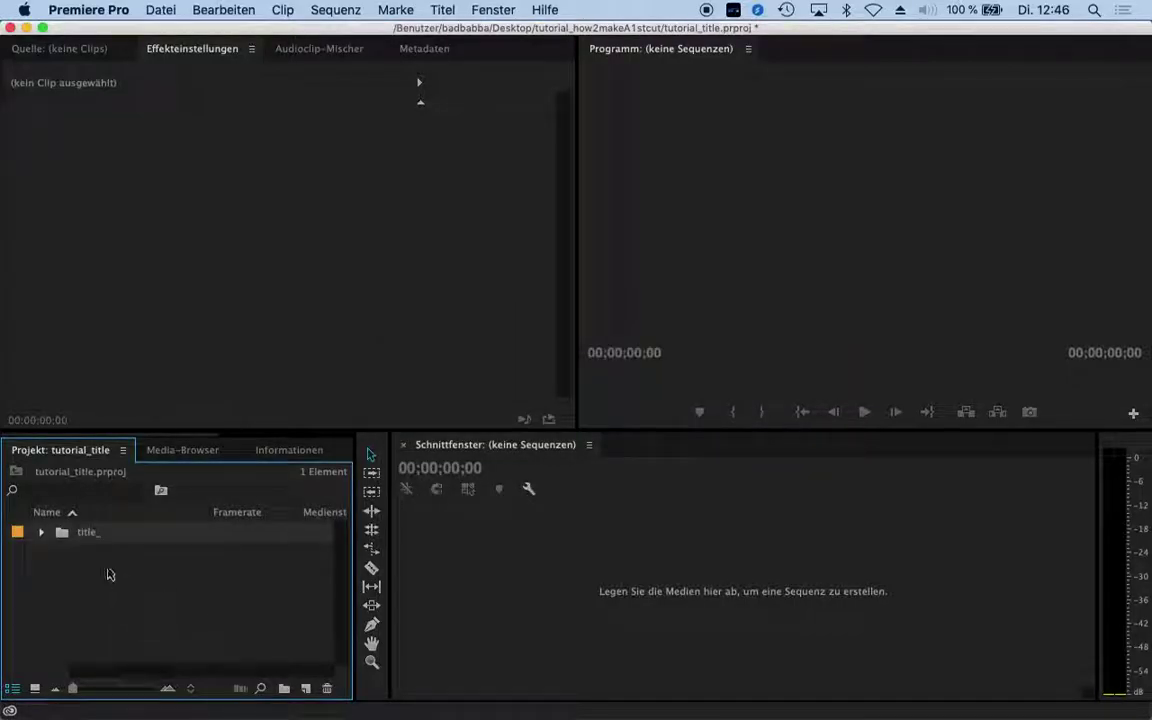
Drag the Hintergrund layer of title_.psd into the empty timeline to build a title_ sequence, then scrub it
click(40, 534)
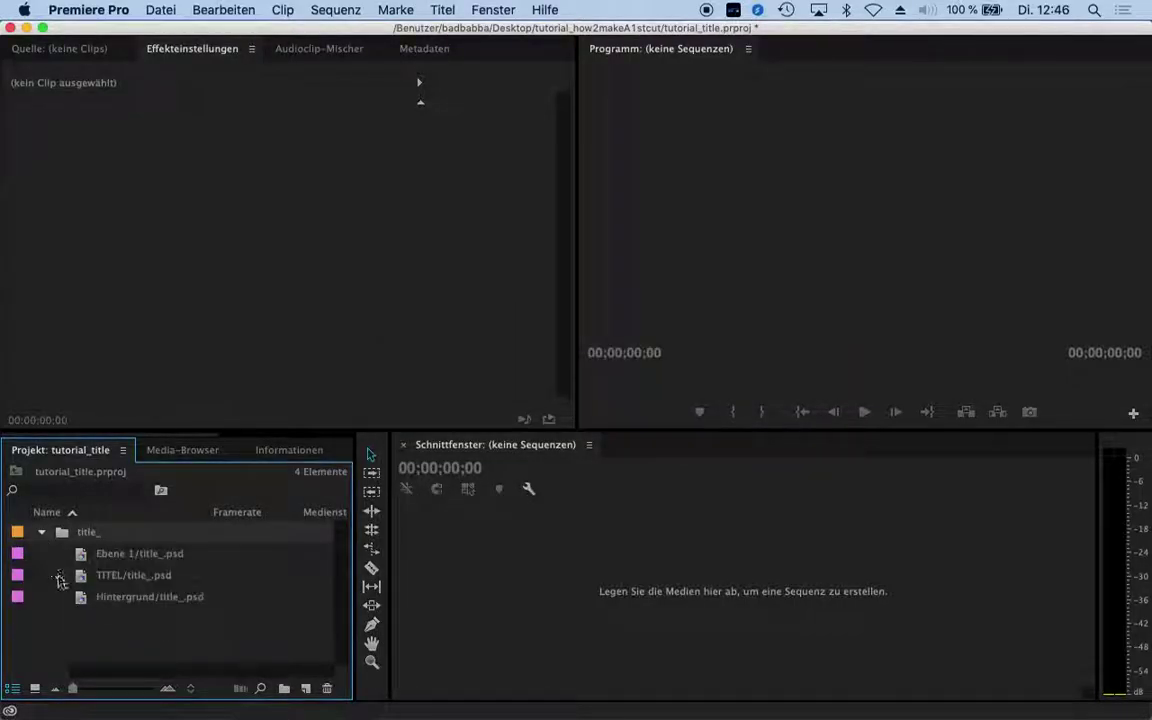
click(106, 597)
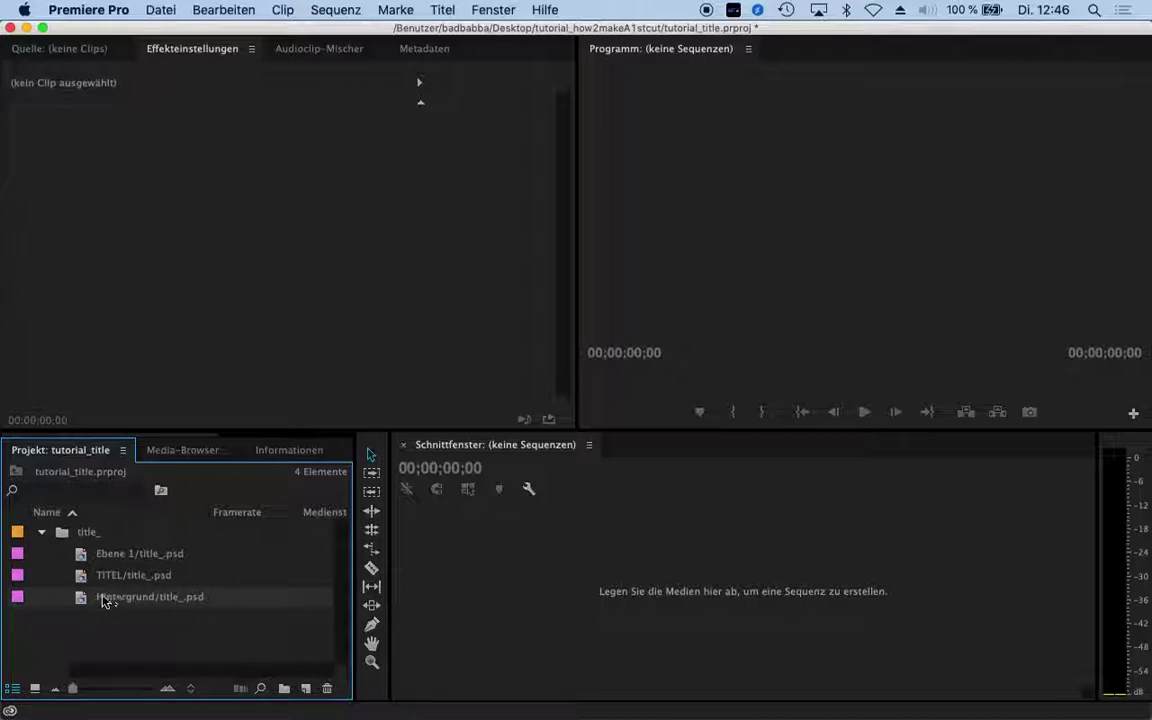
drag(104, 603, 570, 585)
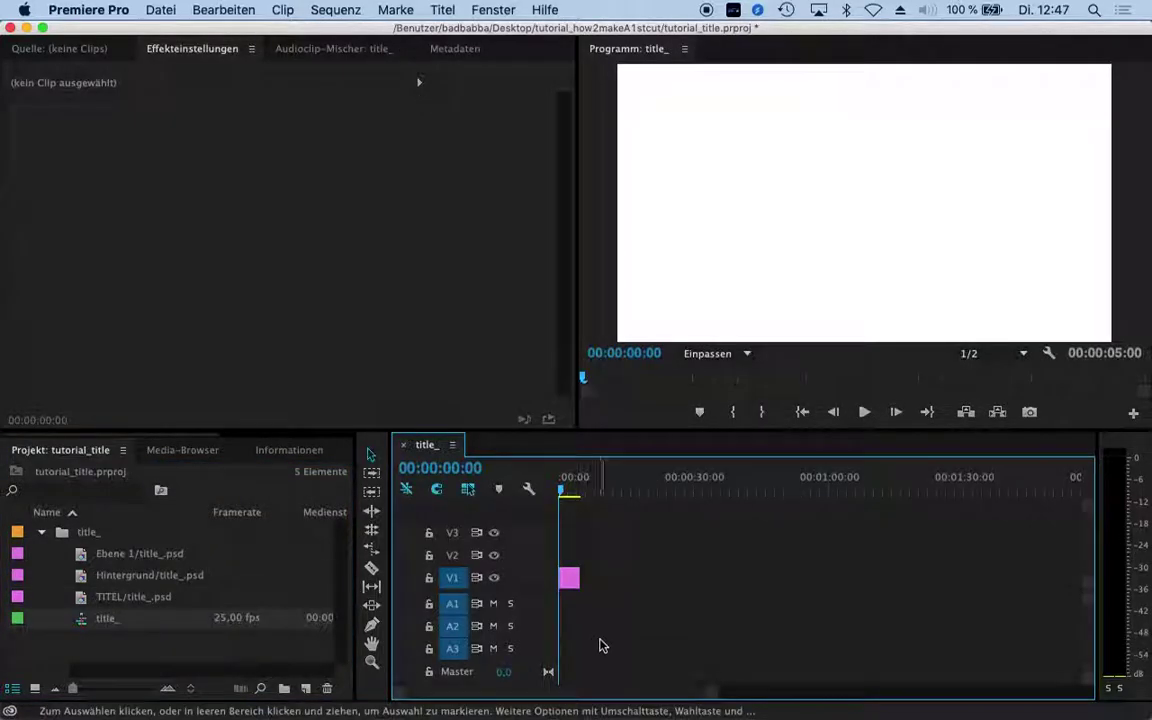
mouse_move(564, 493)
mouse_down()
mouse_move(574, 497)
mouse_move(527, 489)
mouse_up()
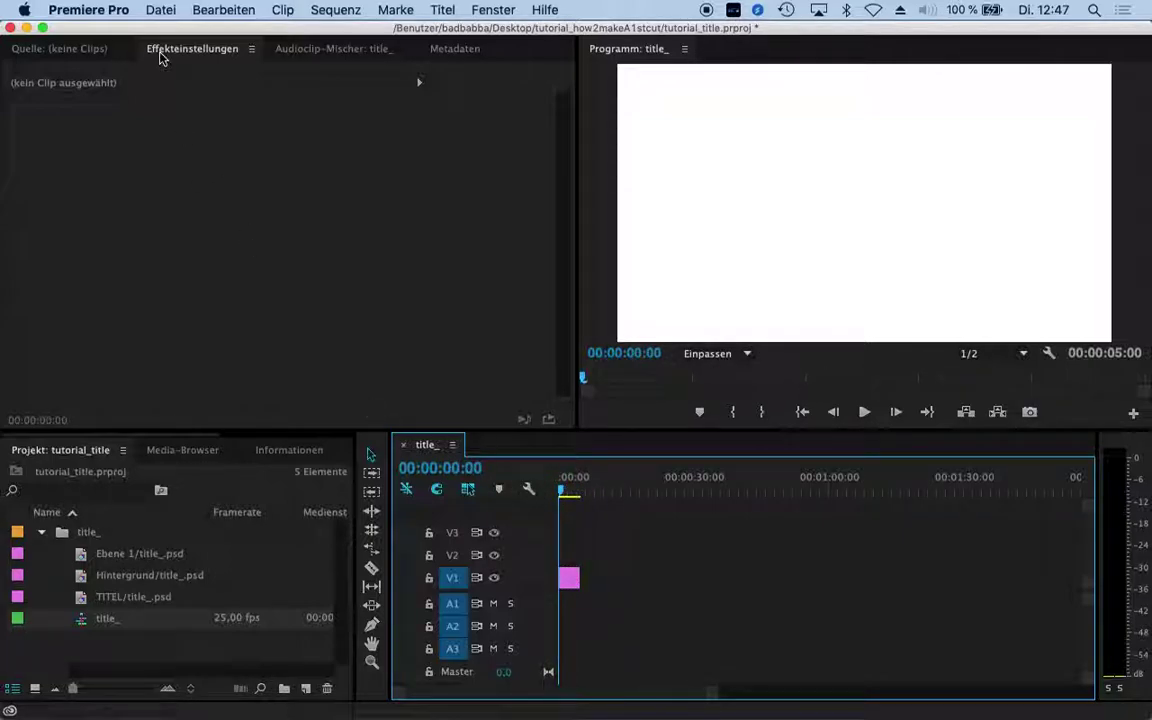
click(160, 10)
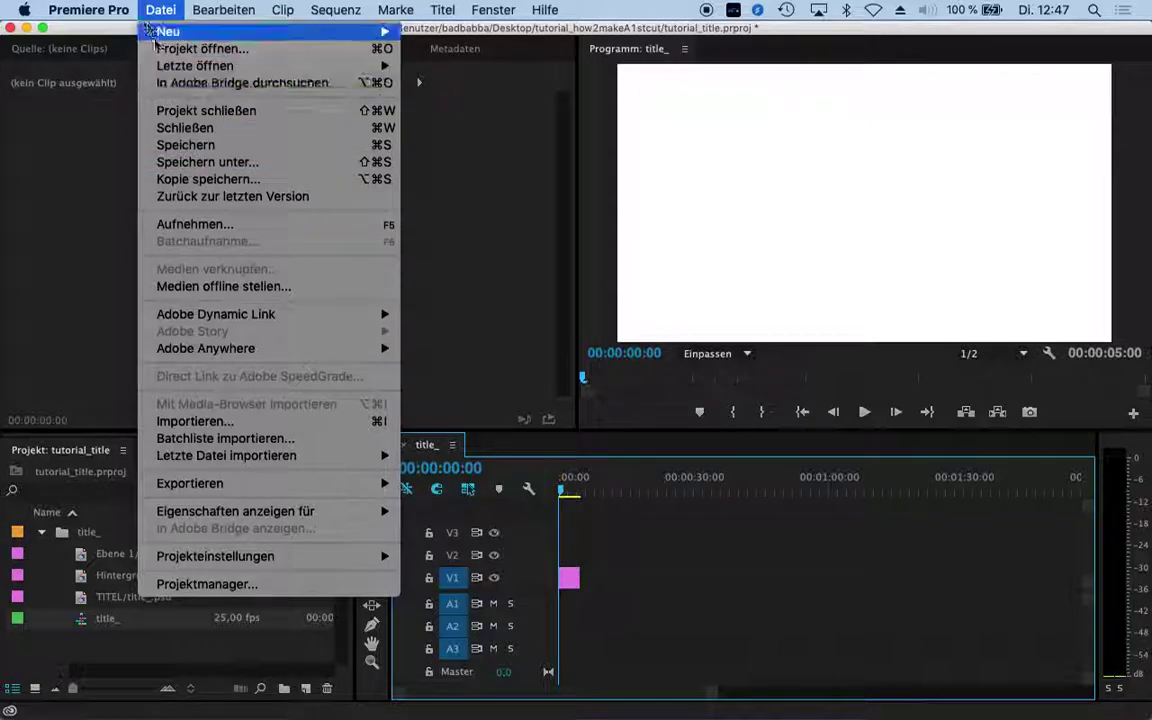
Open the general preferences and close them without changing anything
mouse_move(112, 10)
mouse_move(130, 59)
click(350, 59)
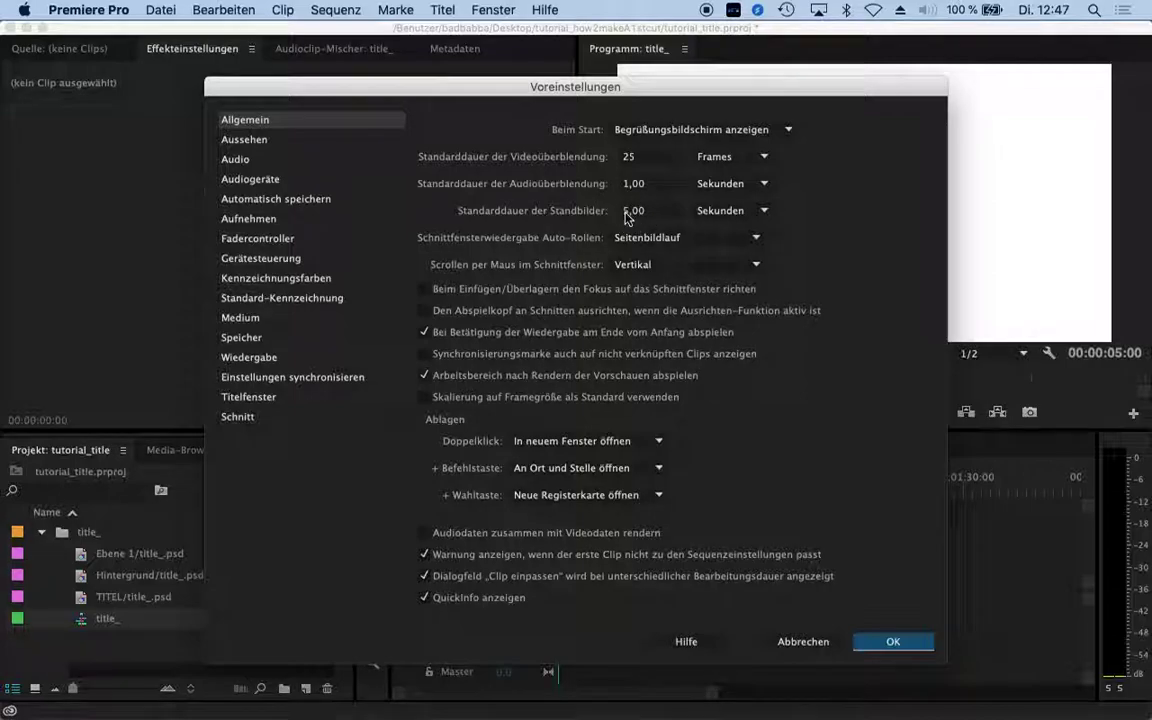
click(805, 643)
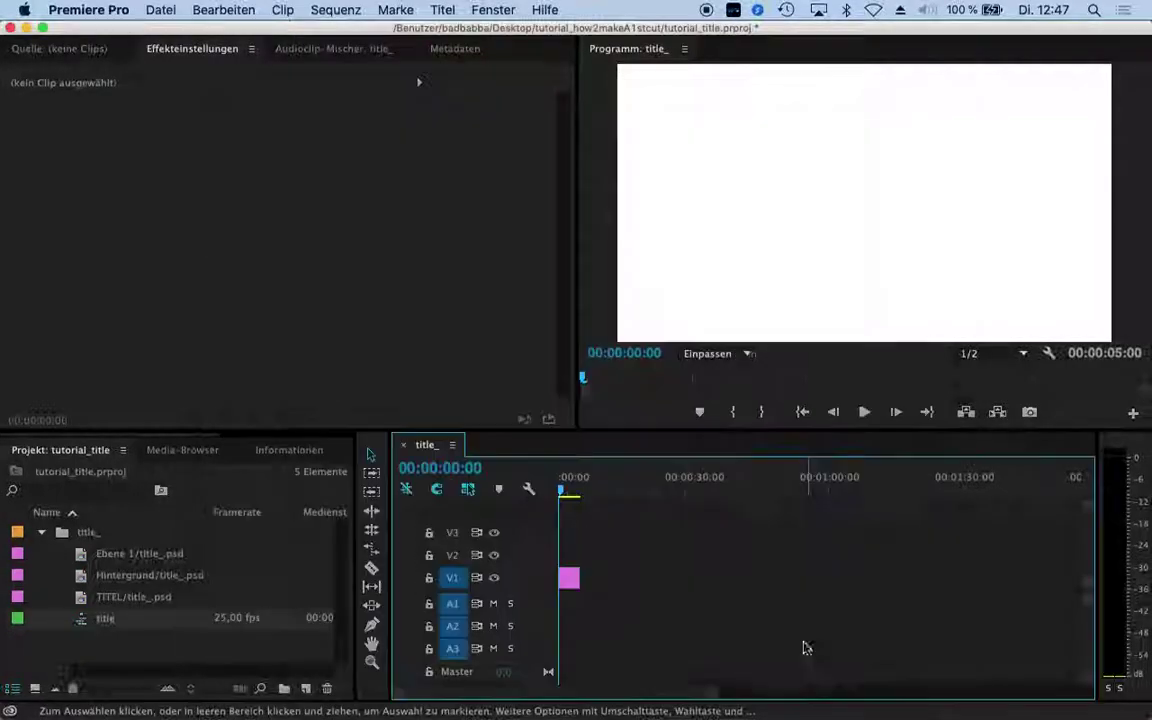
Lengthen the Hintergrund clip on V1 to about 23 seconds, collapse the title_ bin, and switch to Finder
drag(562, 490, 560, 492)
mouse_move(580, 578)
mouse_down()
mouse_move(676, 586)
mouse_move(578, 577)
mouse_move(629, 579)
mouse_up()
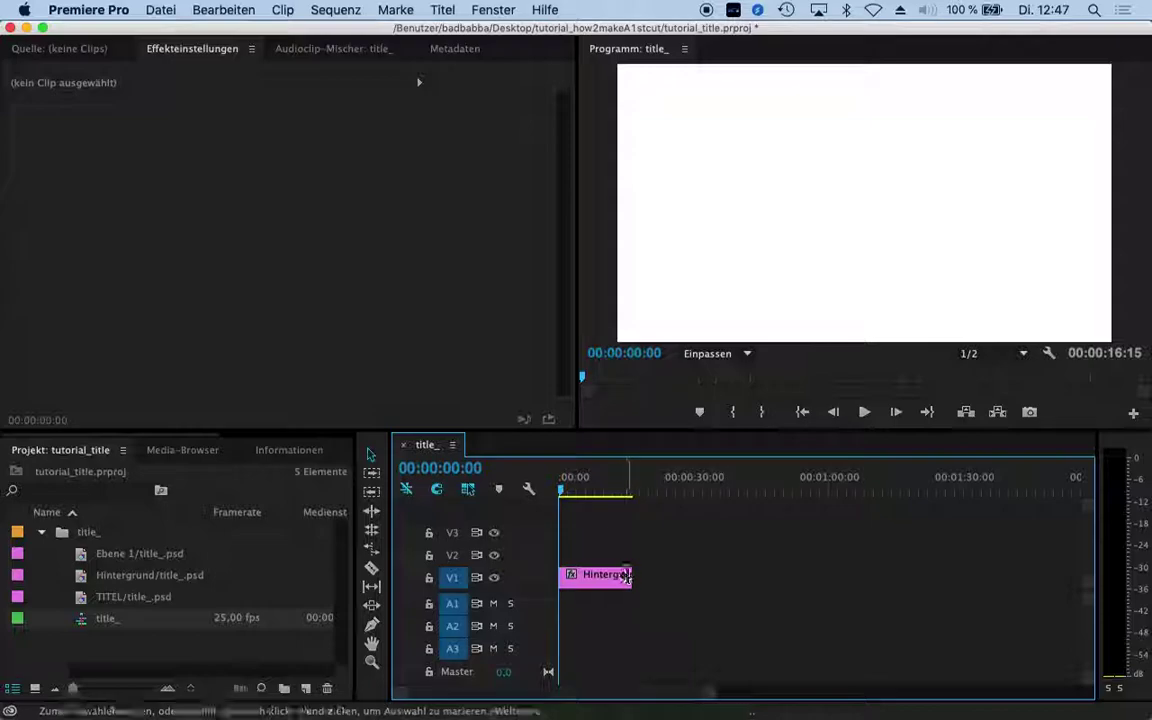
drag(627, 577, 718, 578)
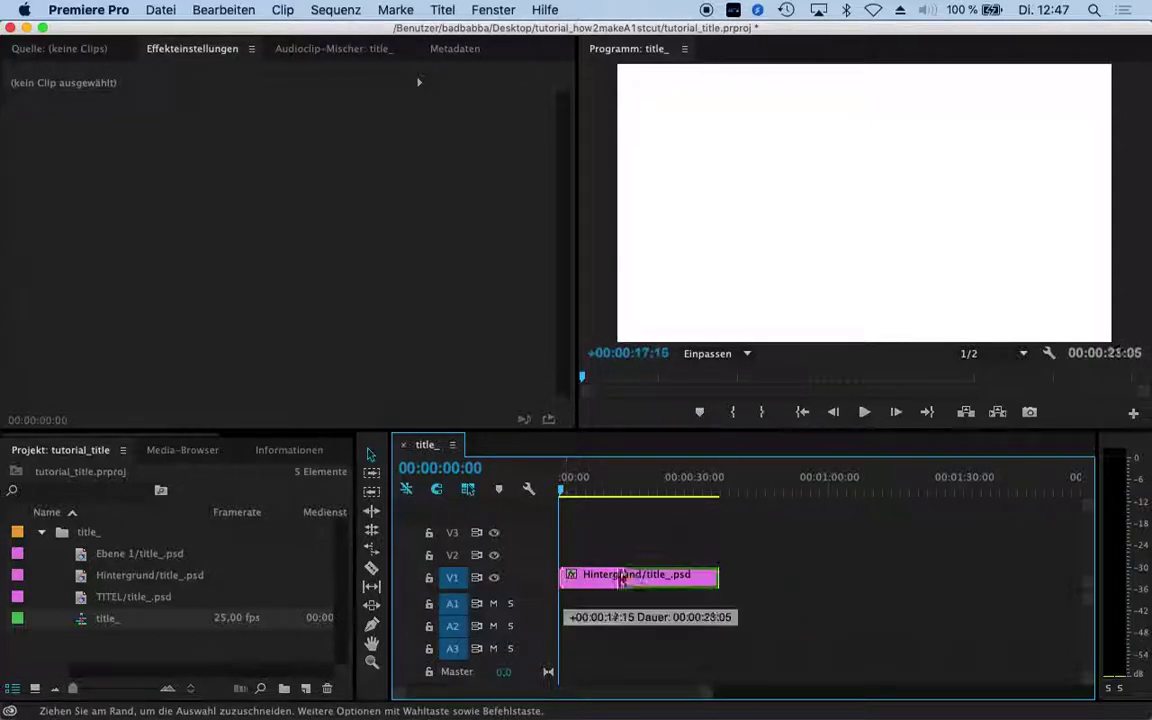
drag(621, 579, 664, 578)
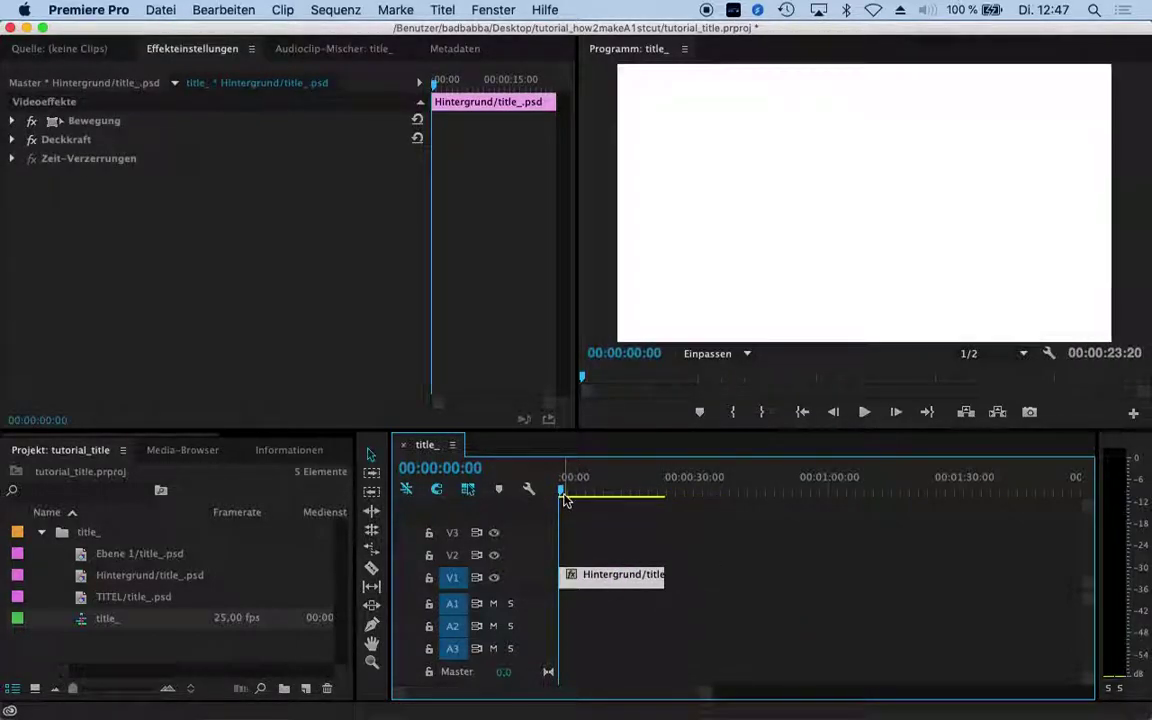
drag(565, 492, 562, 492)
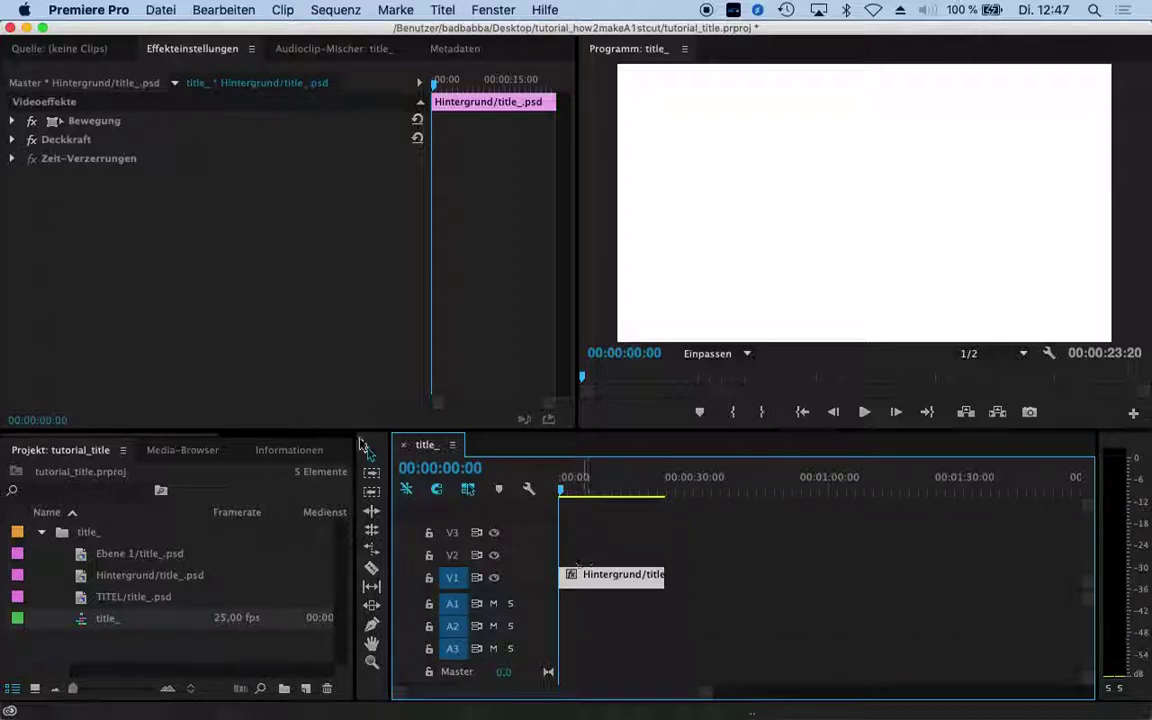
click(41, 532)
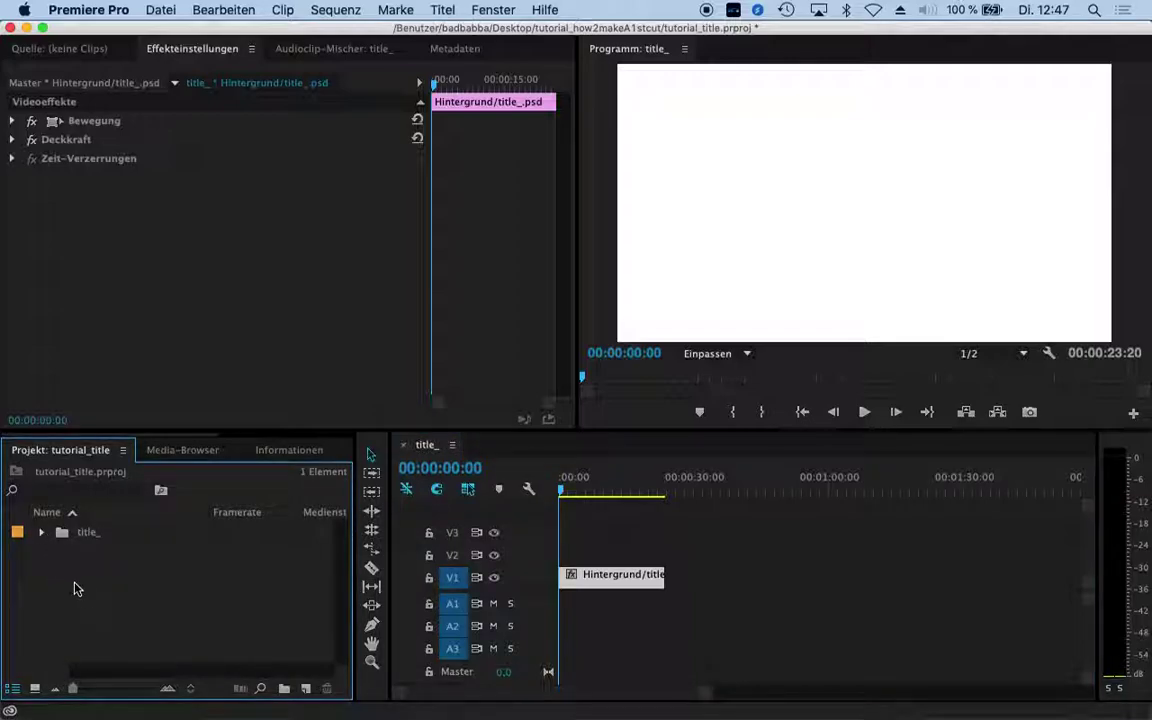
key(super+Tab)
key(super+Tab)
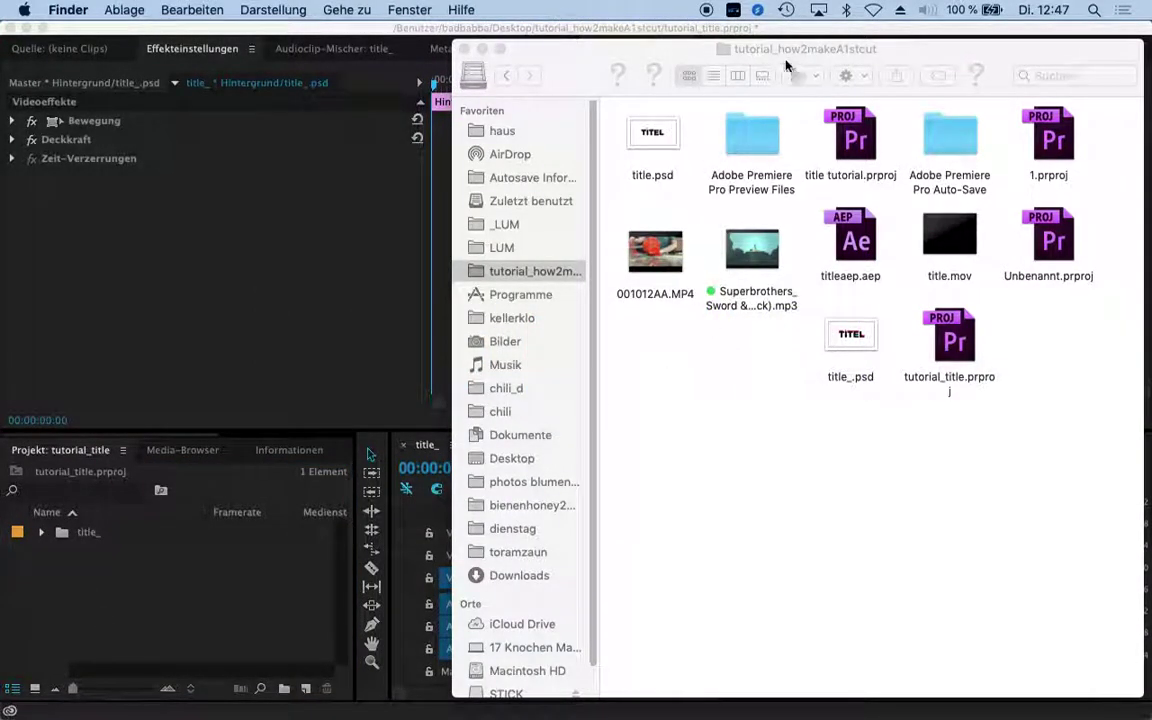
Switch Finder to list view and Quick Look the 001012AA.MP4 video, skimming toward its end
click(713, 78)
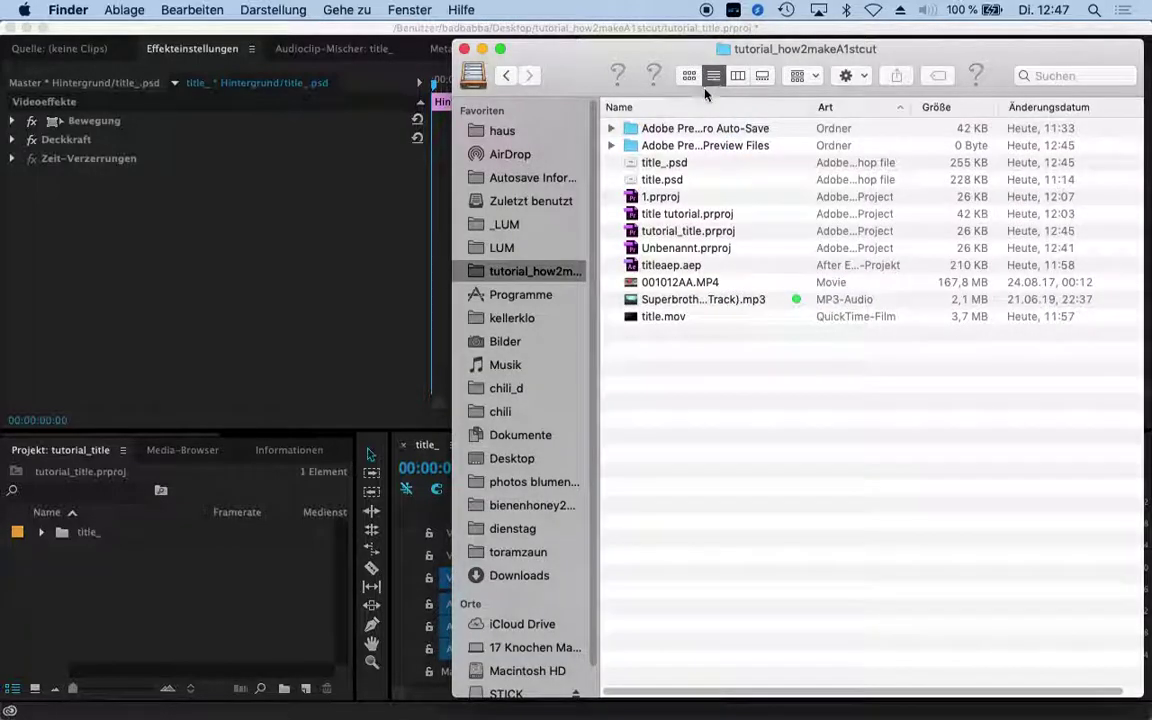
click(662, 286)
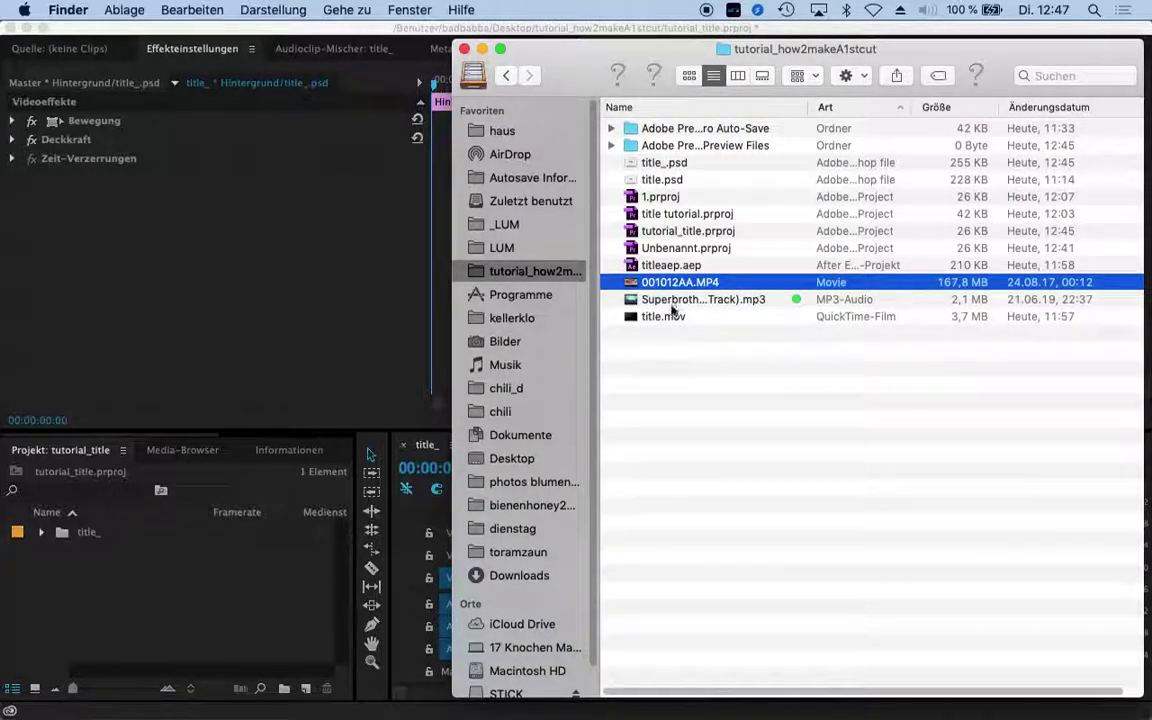
key(space)
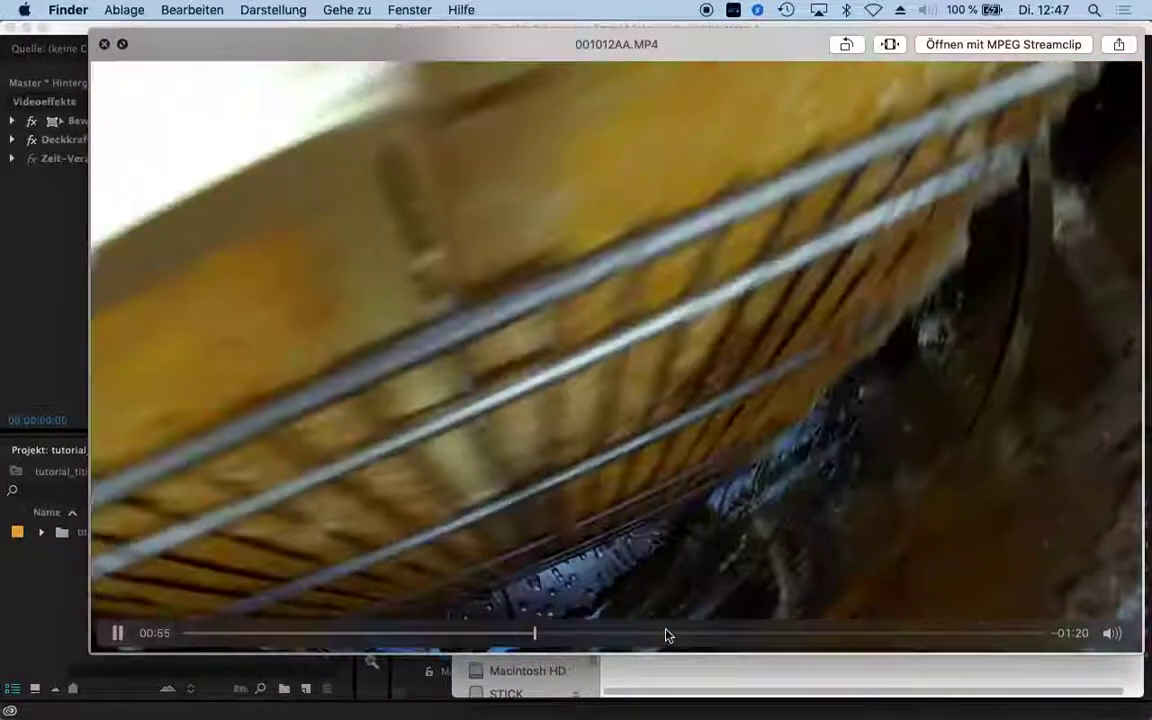
click(663, 632)
click(813, 634)
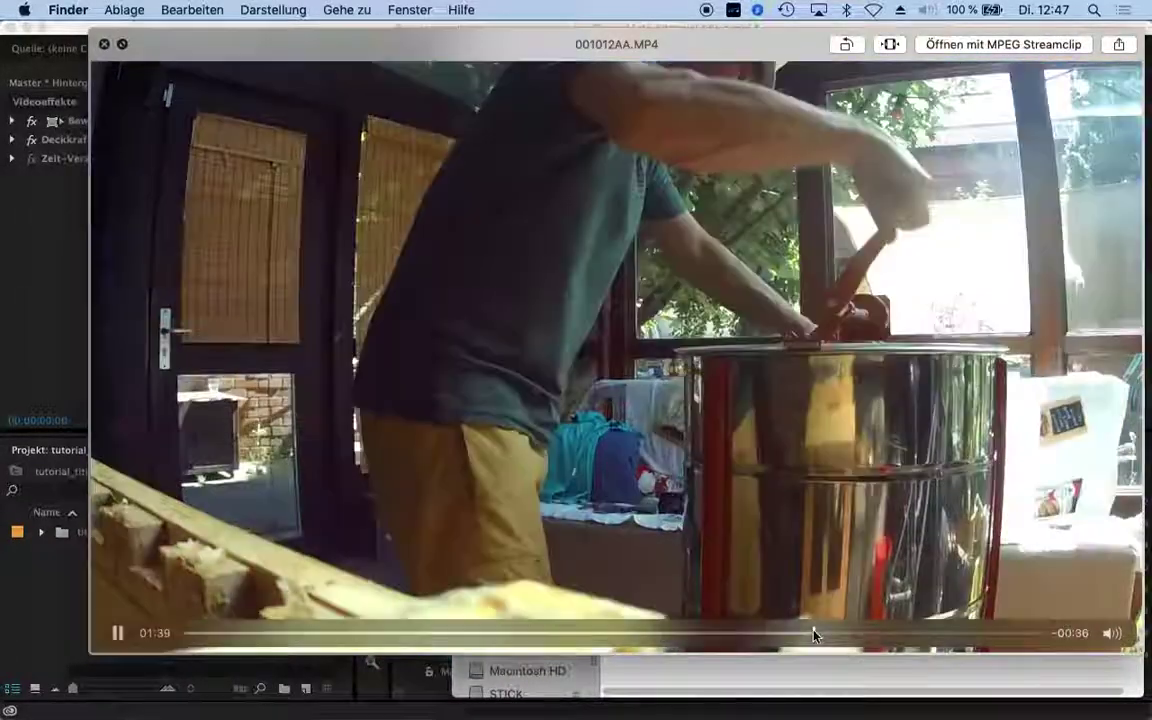
click(925, 634)
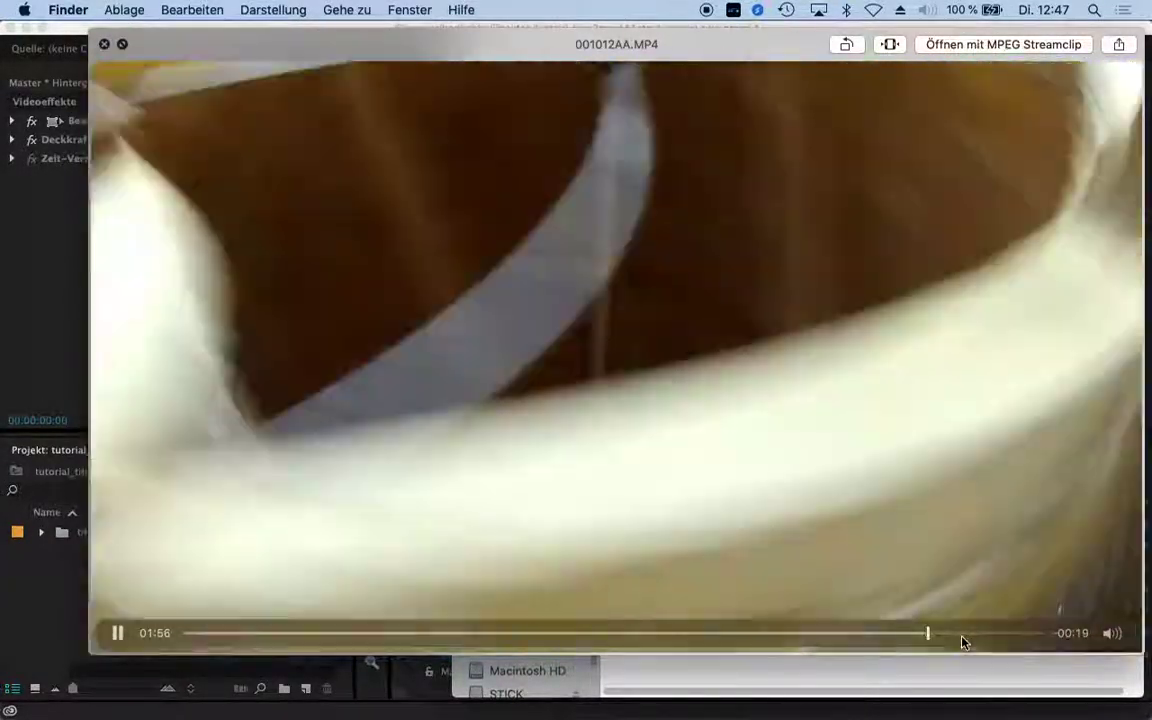
key(space)
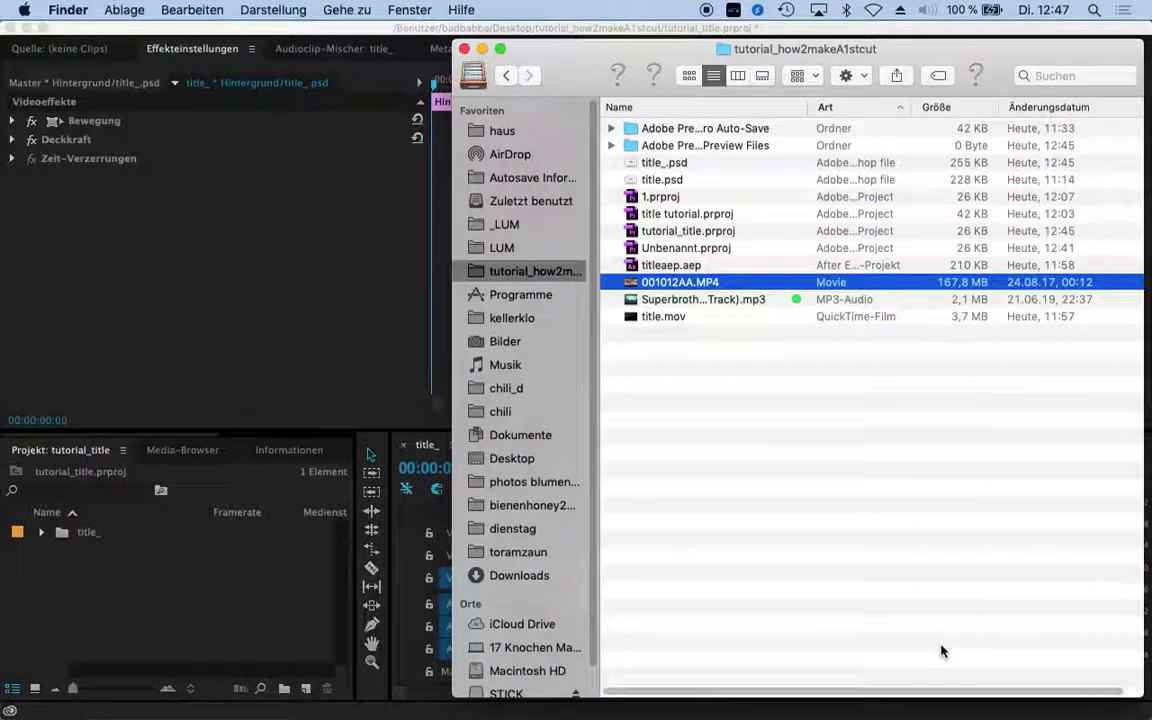
Quick Look the Superbrothers soundtrack mp3, then close the preview
click(665, 301)
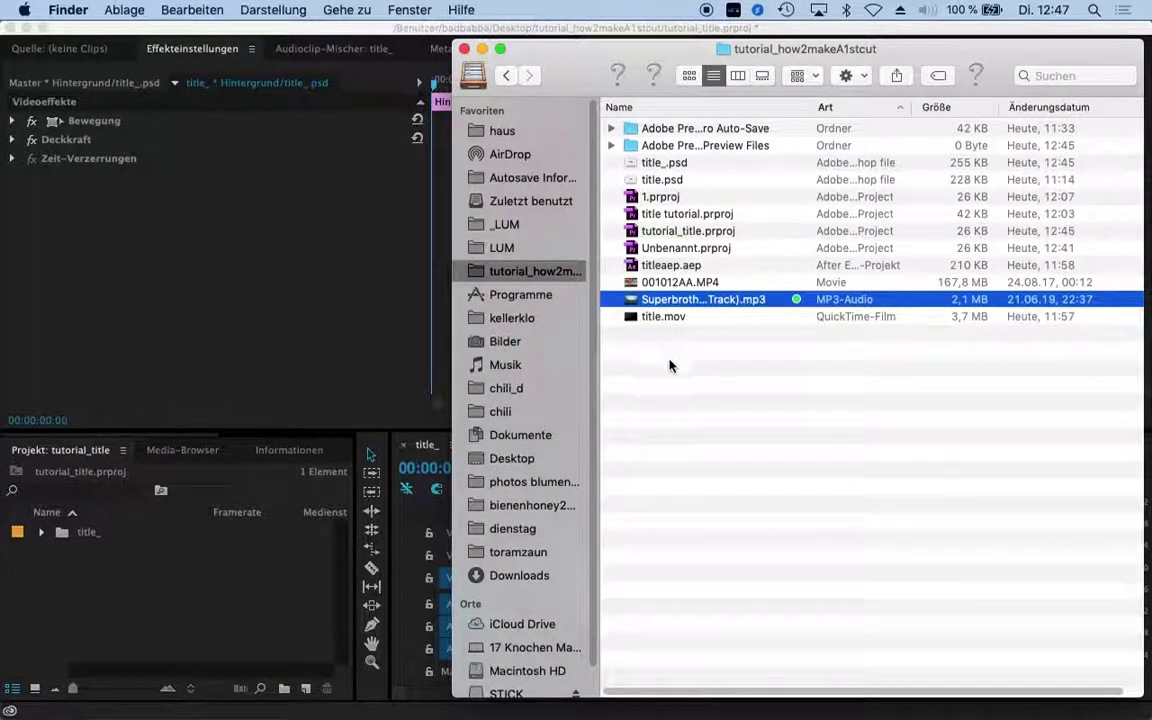
key(space)
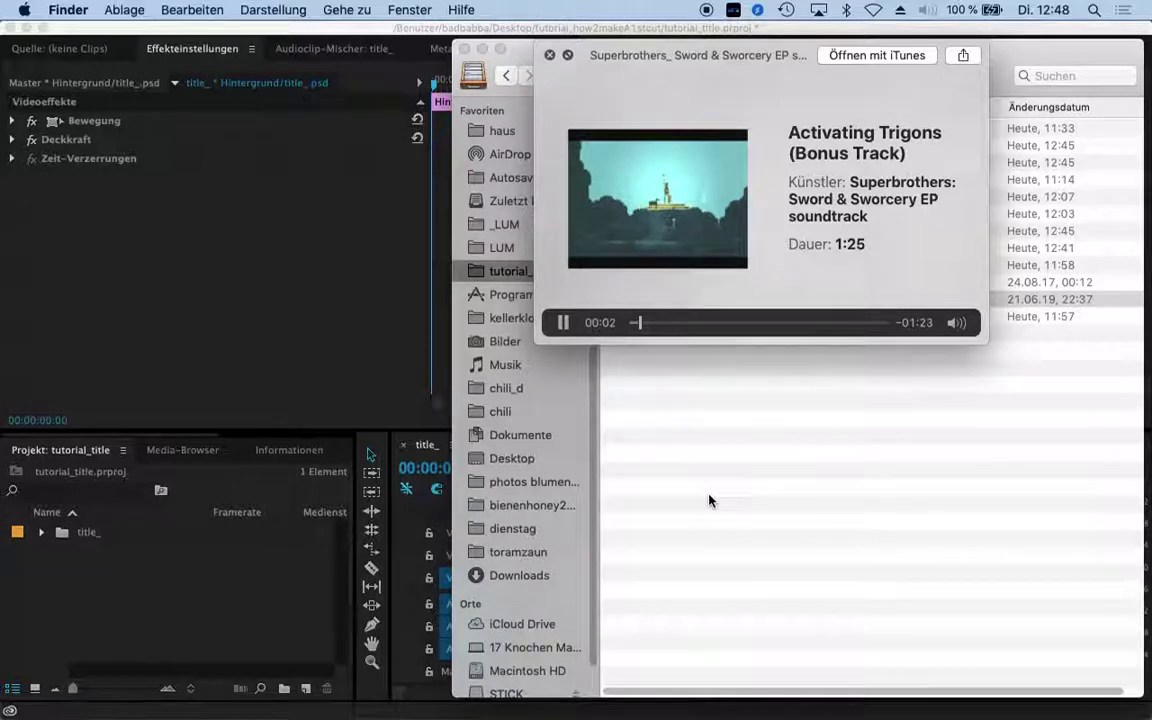
key(space)
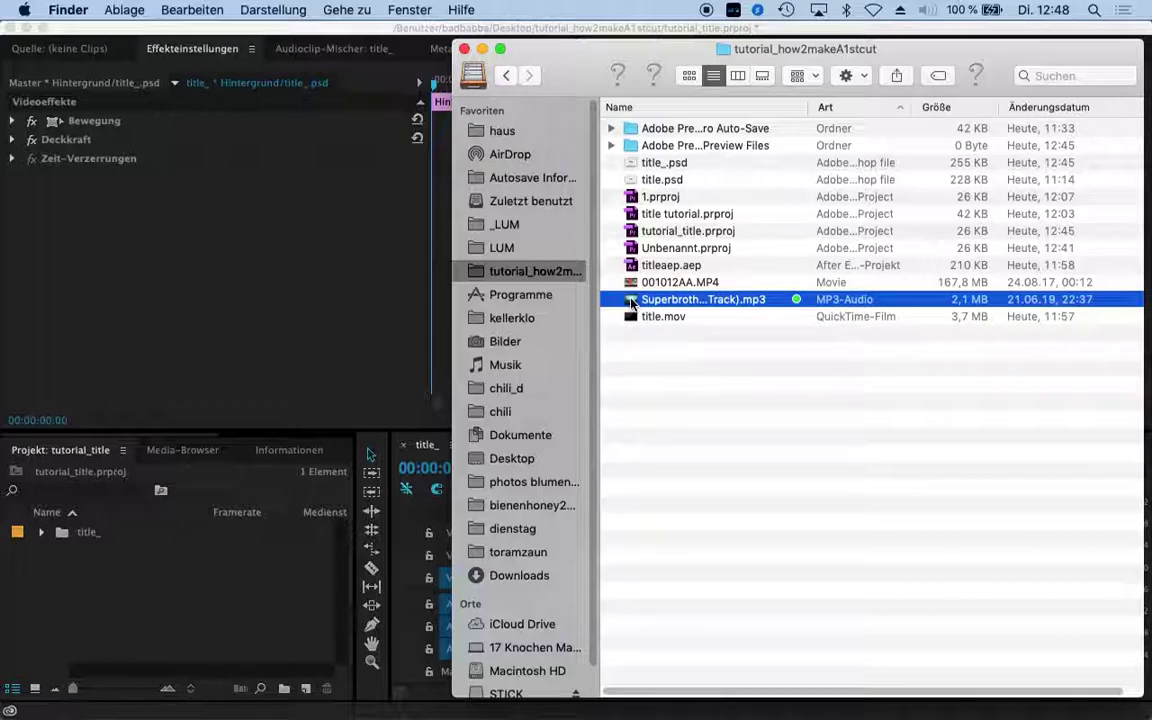
Drag the Superbrothers mp3 from Finder into the Project panel and import 001012AA.MP4 via the import dialog
drag(629, 302, 113, 614)
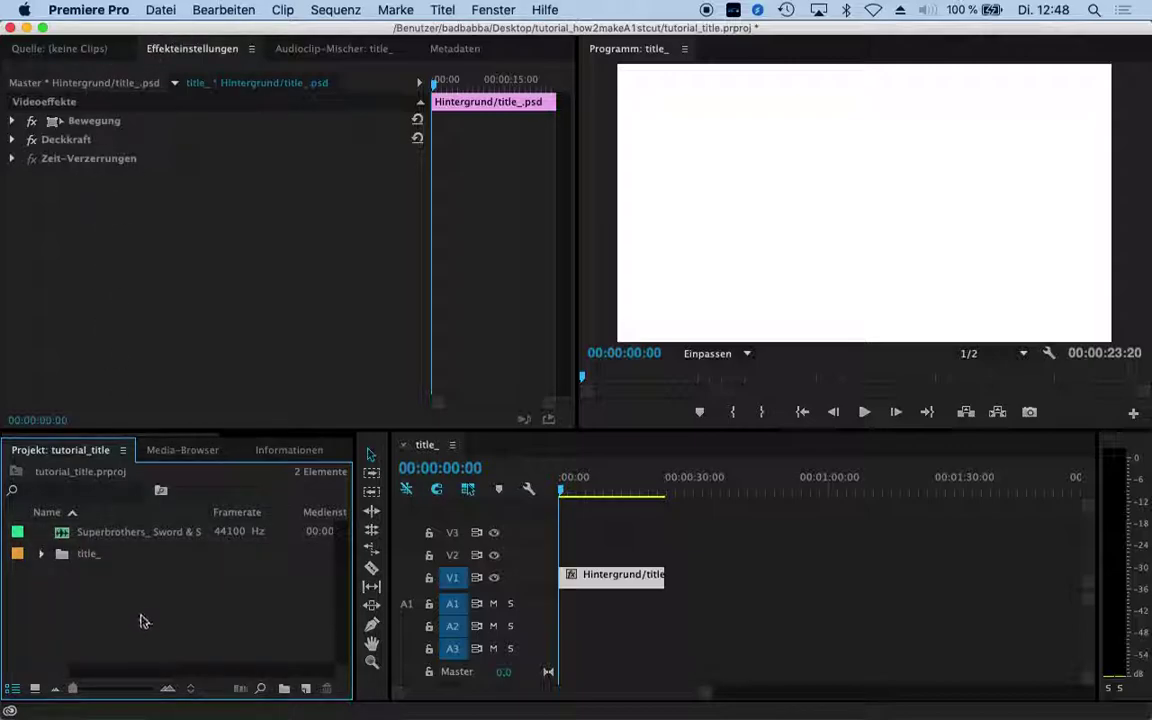
double_click(140, 617)
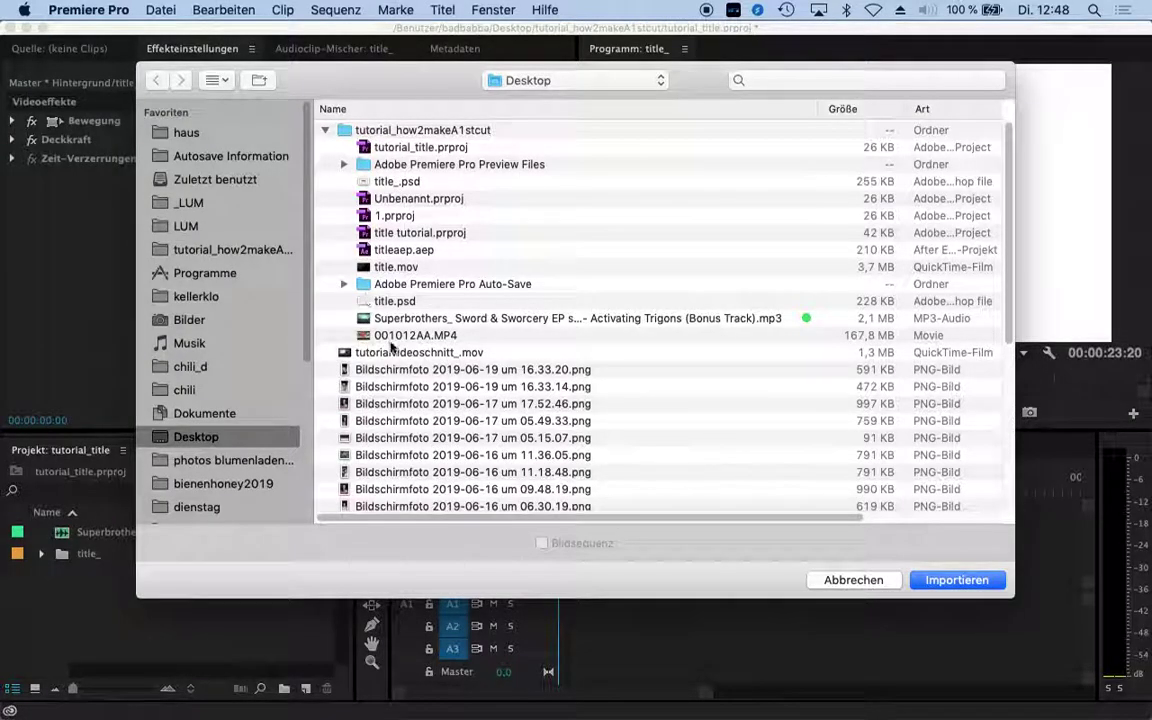
click(372, 335)
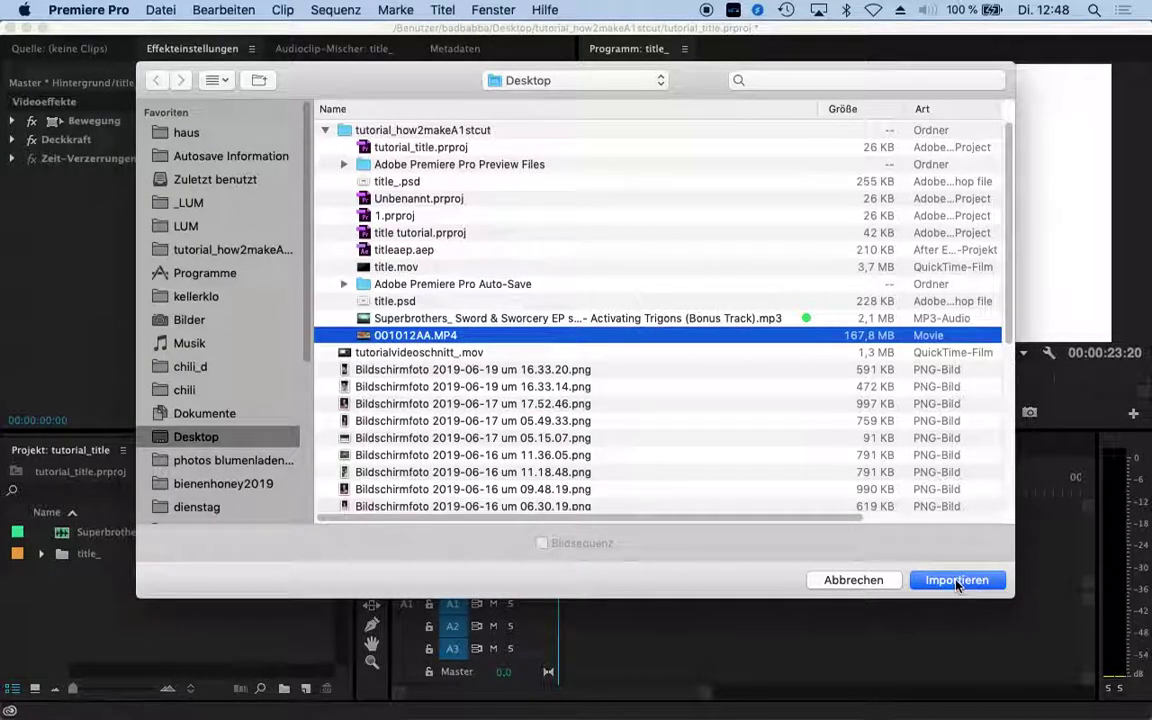
click(956, 581)
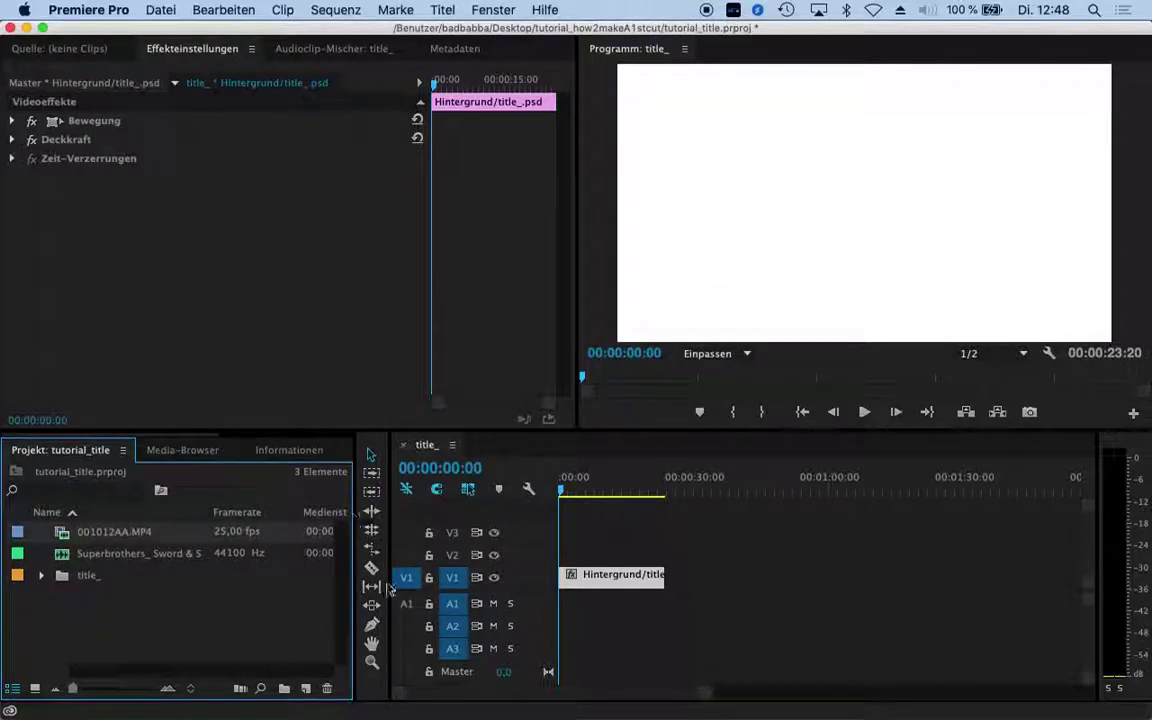
Place 001012AA.MP4 on track V2 starting at 00:00:19:00, overlapping the Hintergrund clip
drag(581, 489, 558, 495)
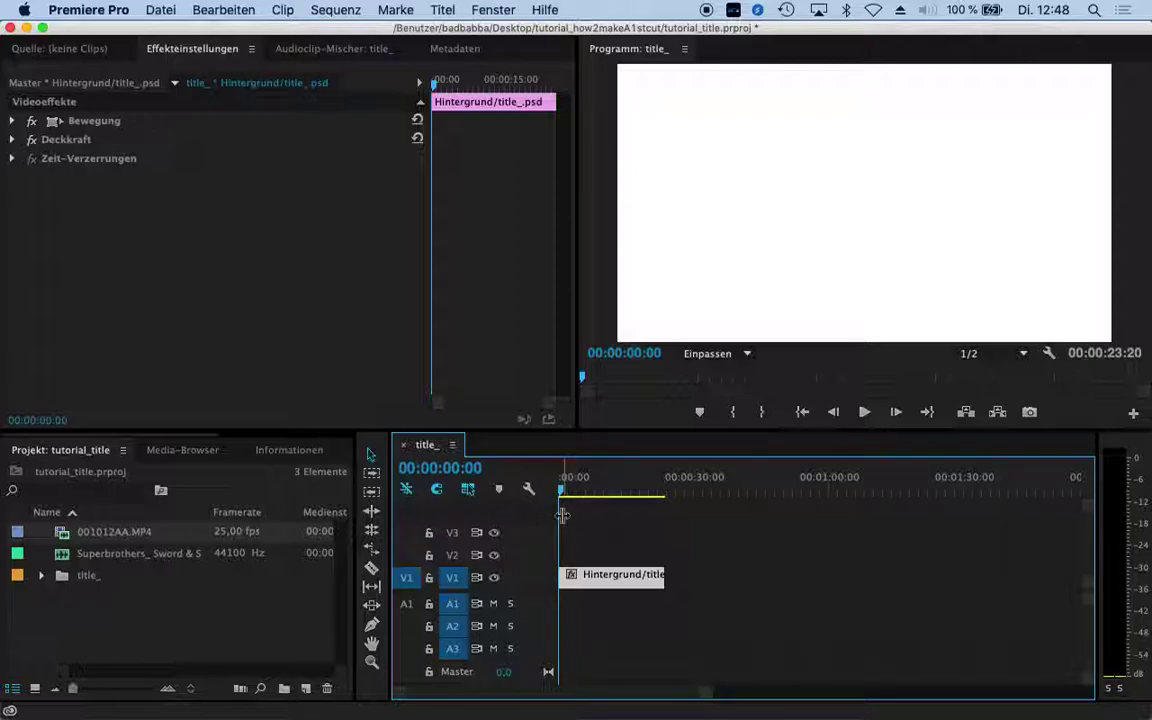
click(74, 538)
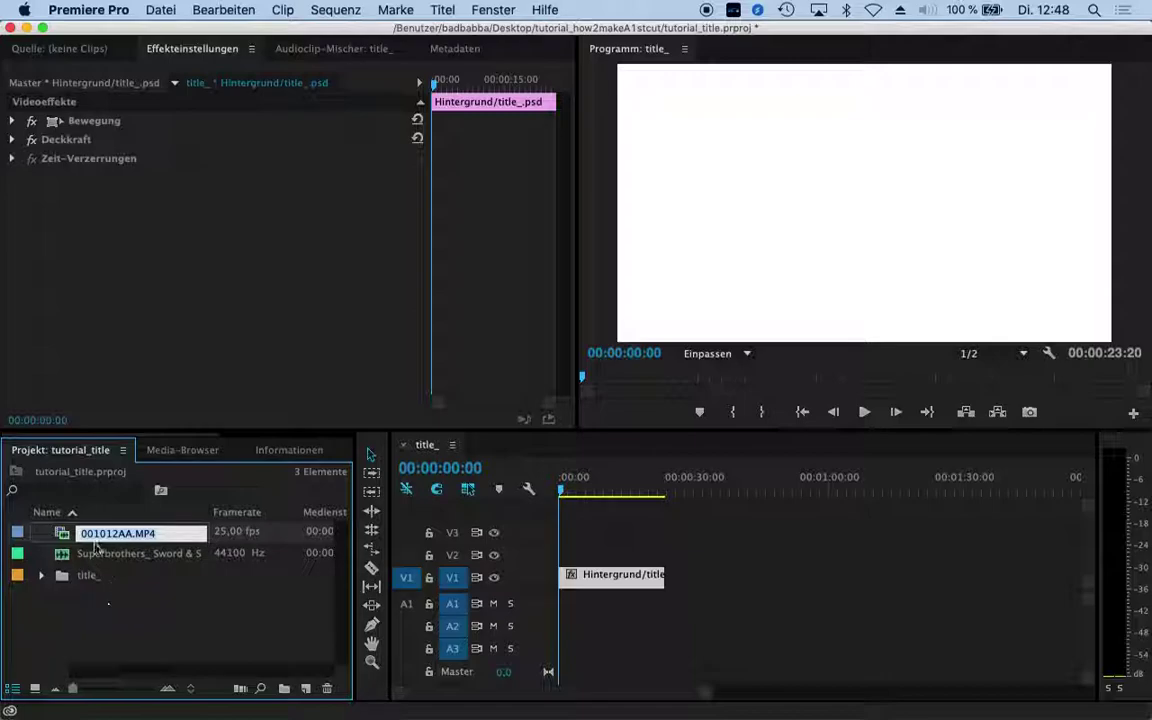
key(Return)
drag(590, 498, 644, 490)
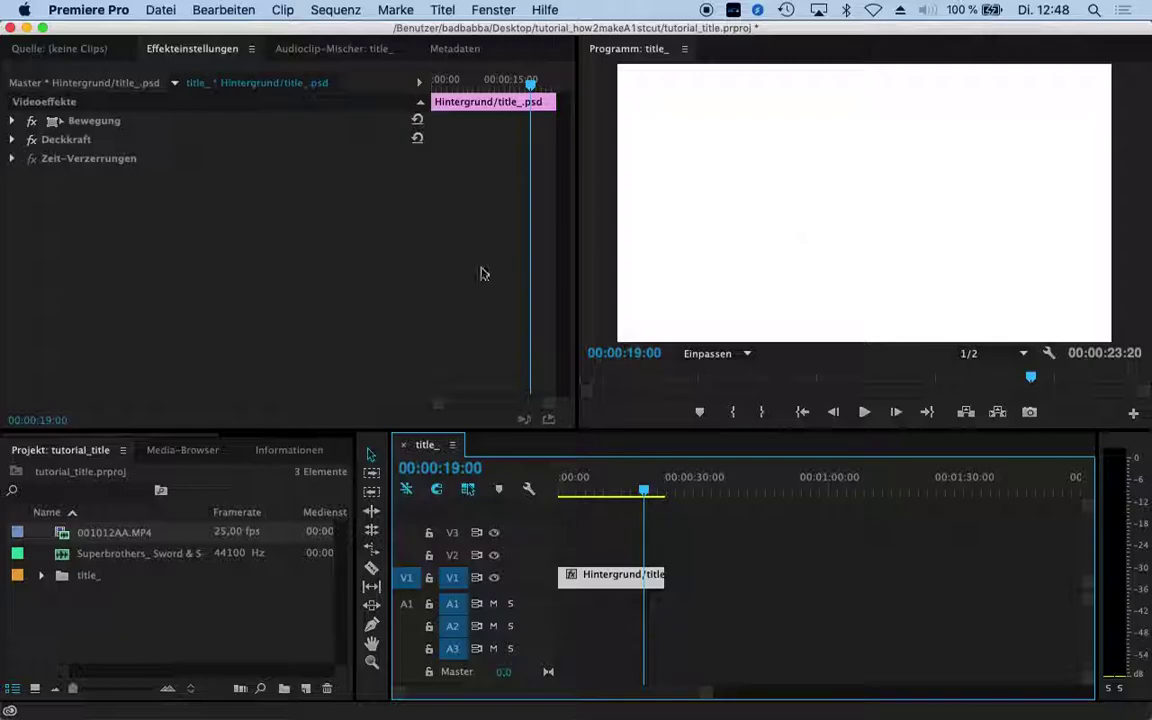
click(95, 533)
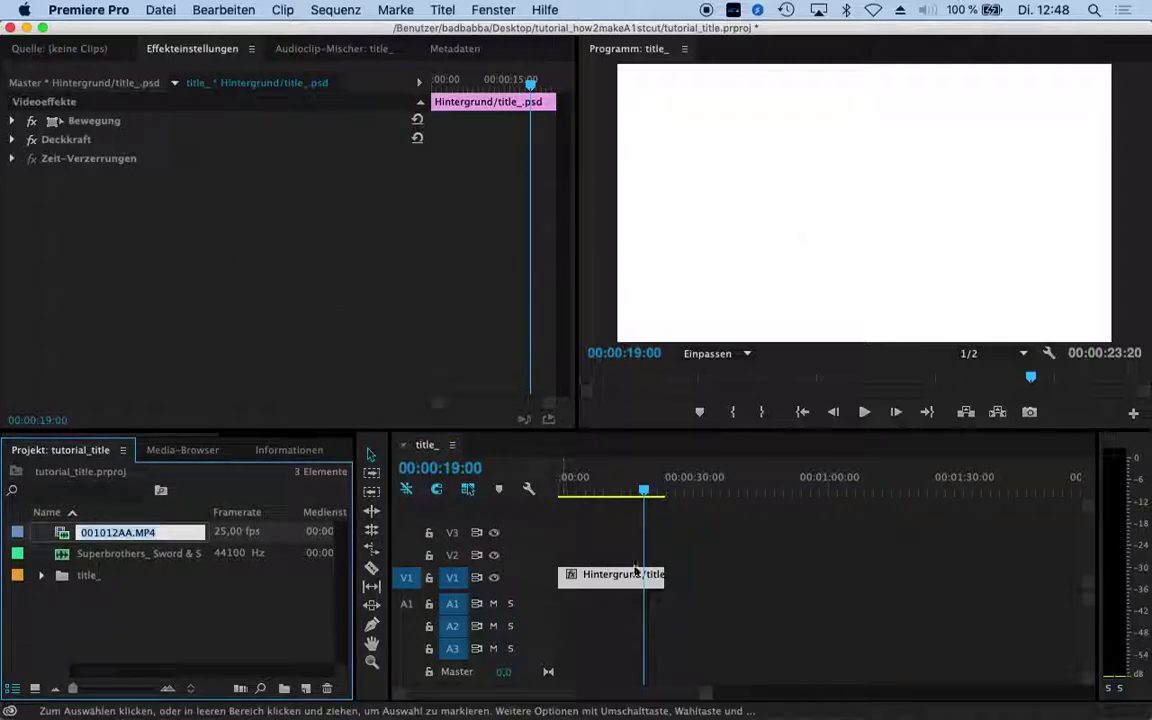
click(48, 533)
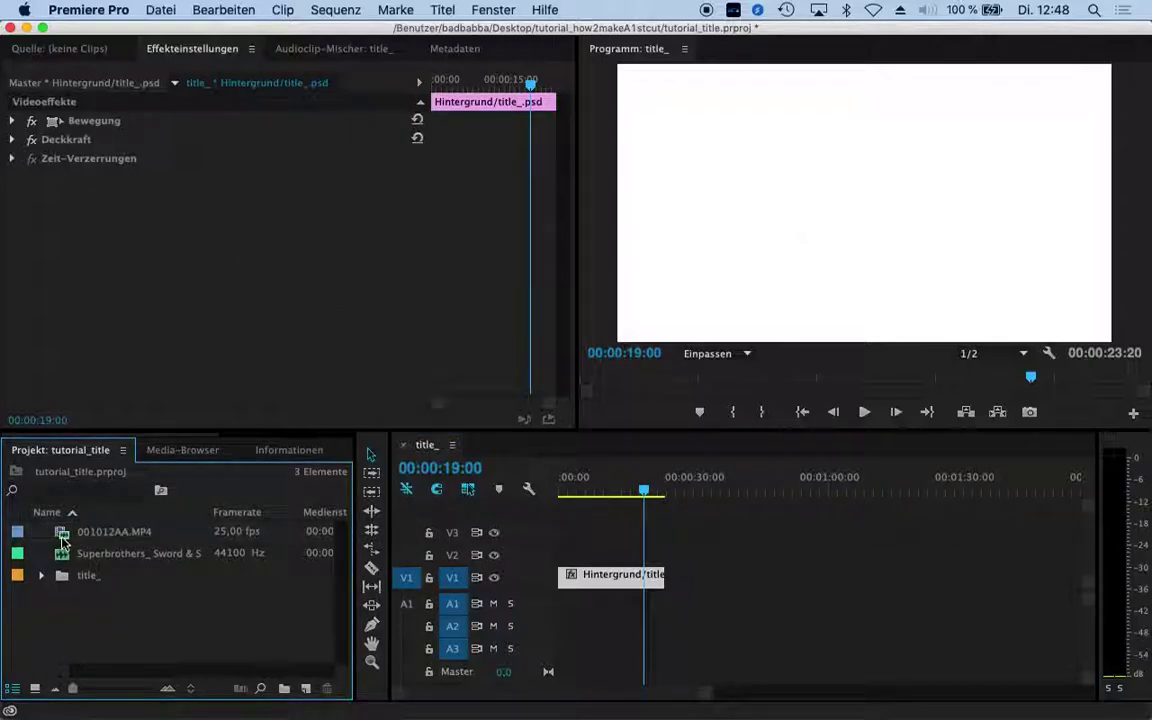
drag(62, 532, 650, 552)
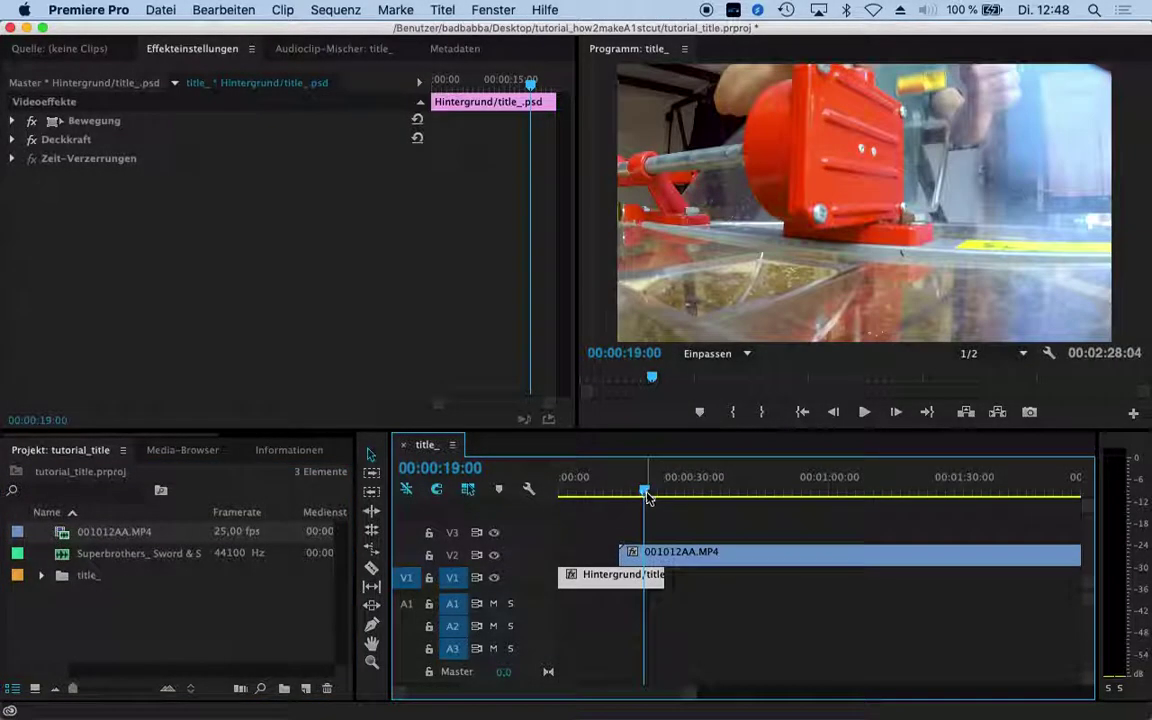
Set the Bewegung > Skalieren value of the 001012AA.MP4 clip on V2 to 93
click(680, 556)
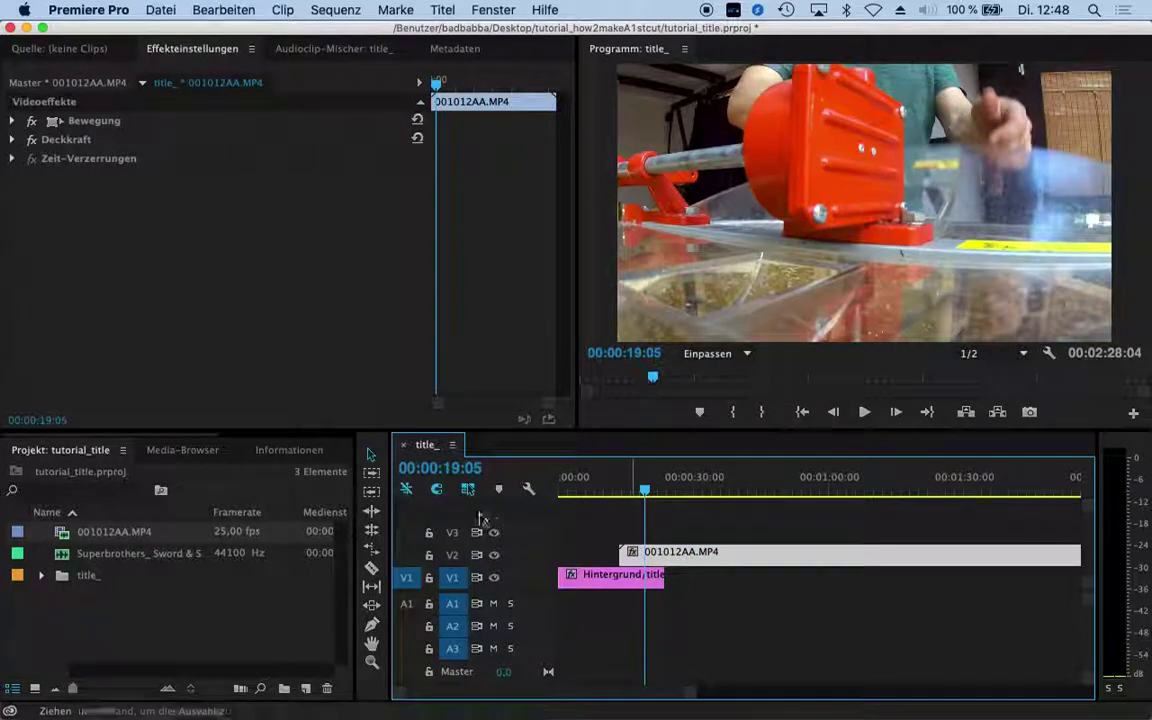
click(13, 121)
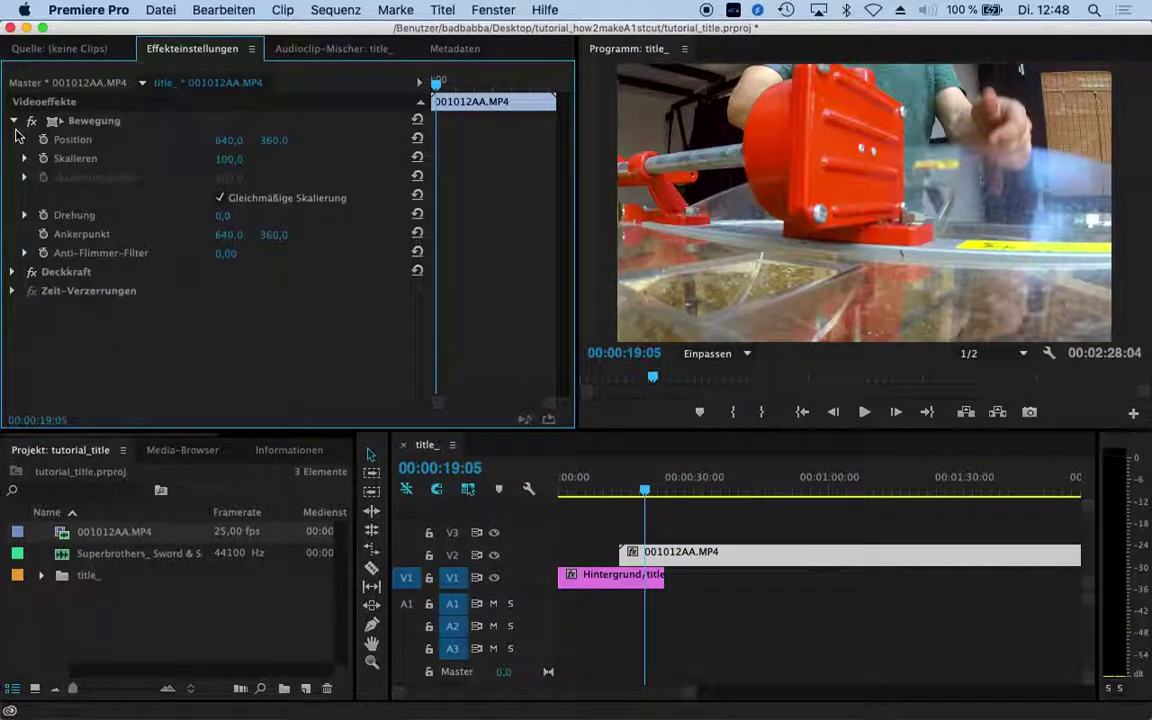
click(229, 160)
drag(229, 163, 224, 160)
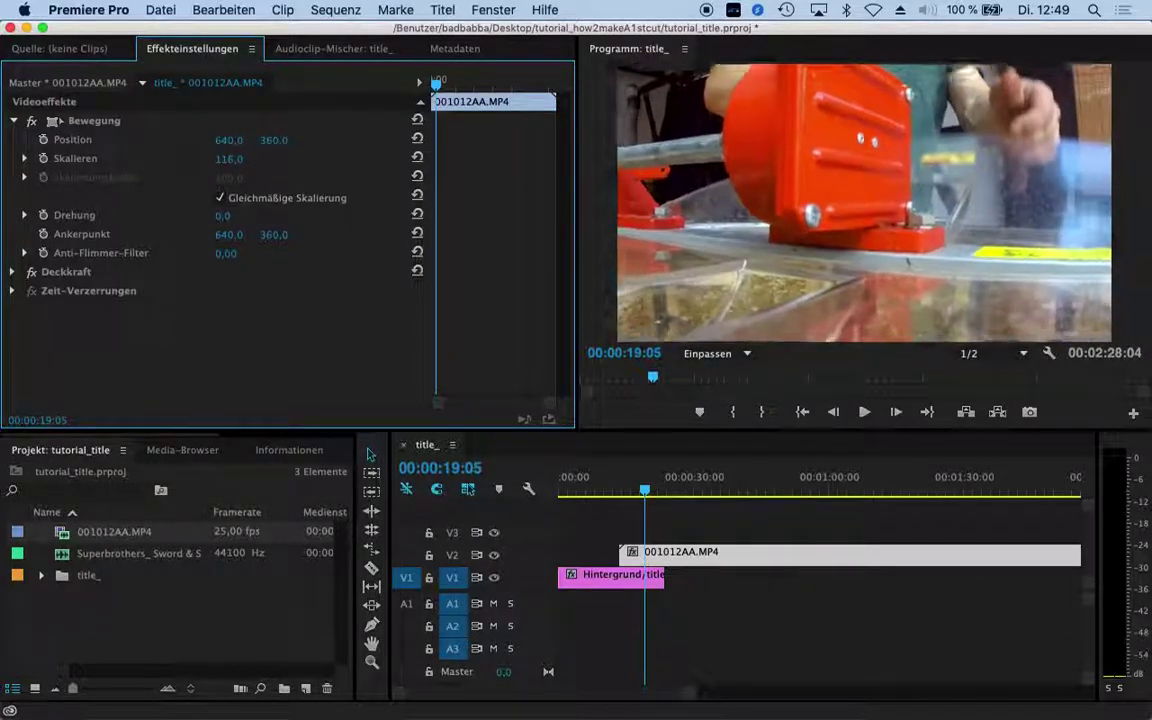
drag(224, 160, 222, 160)
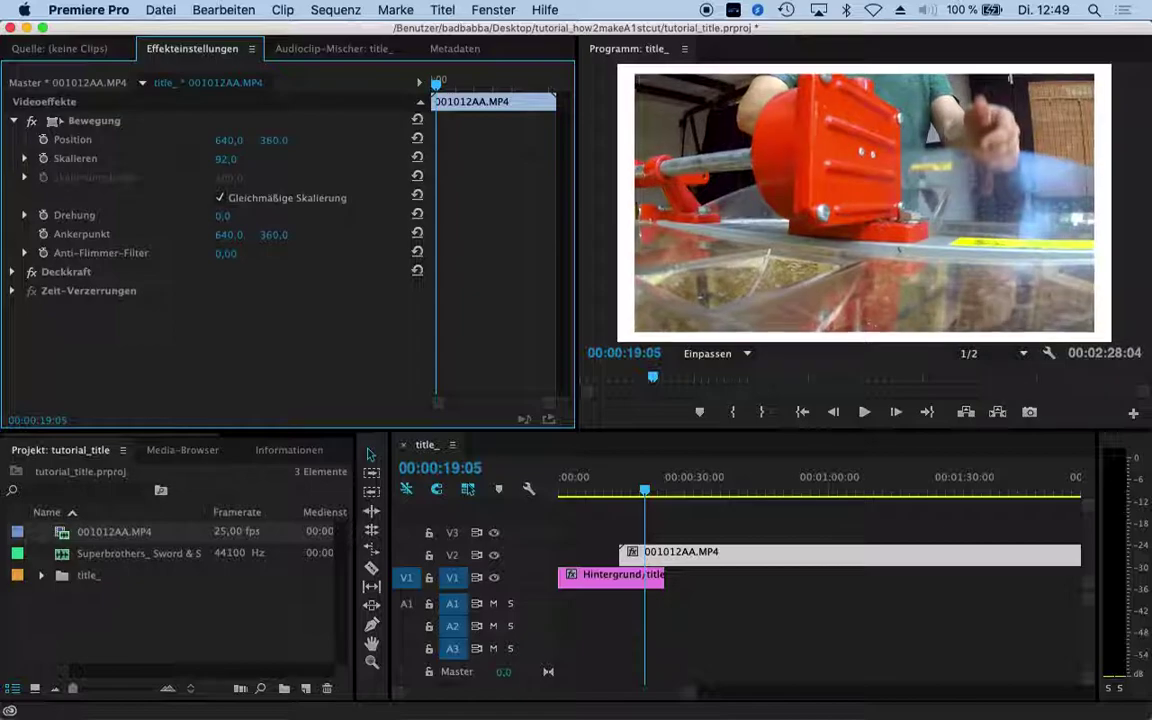
click(593, 490)
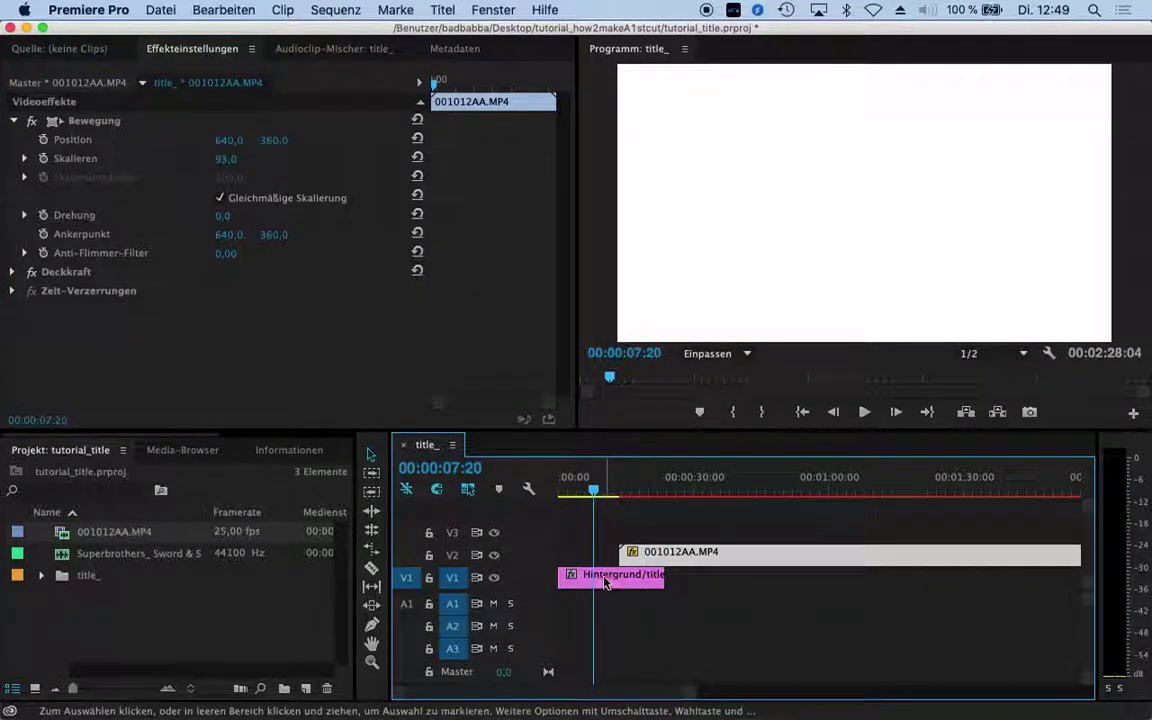
Delete the 001012AA.MP4 clip from V2 and the Hintergrund clip from V1
click(610, 578)
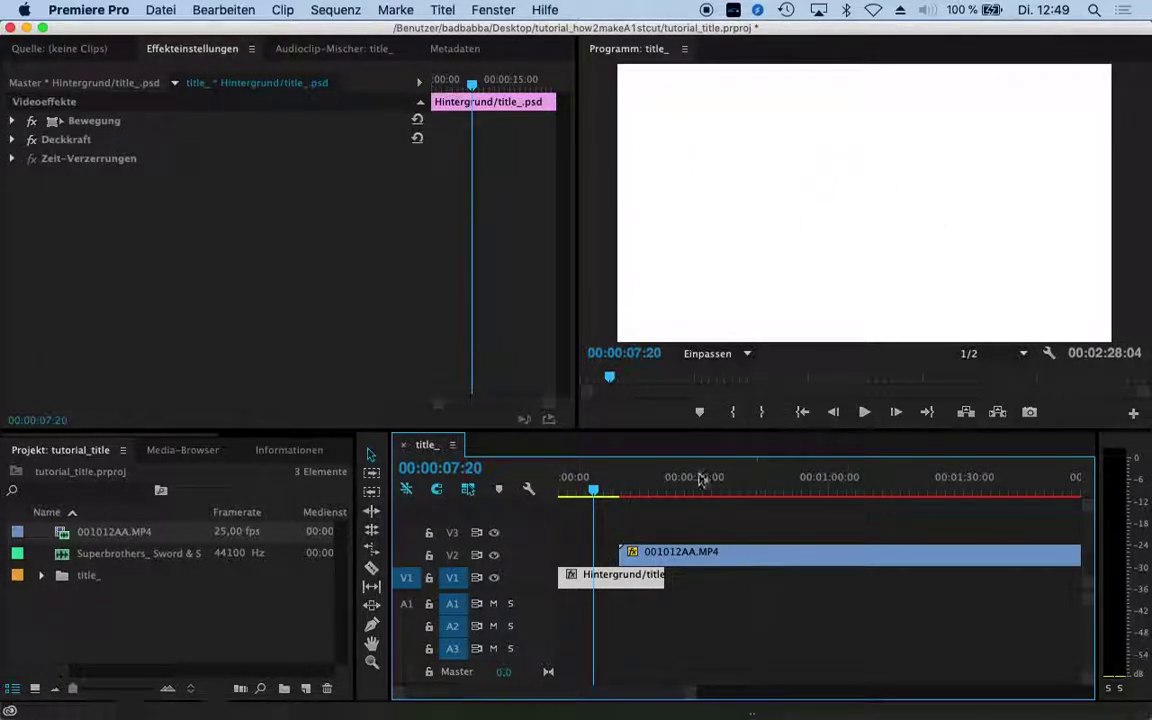
click(680, 566)
key(Delete)
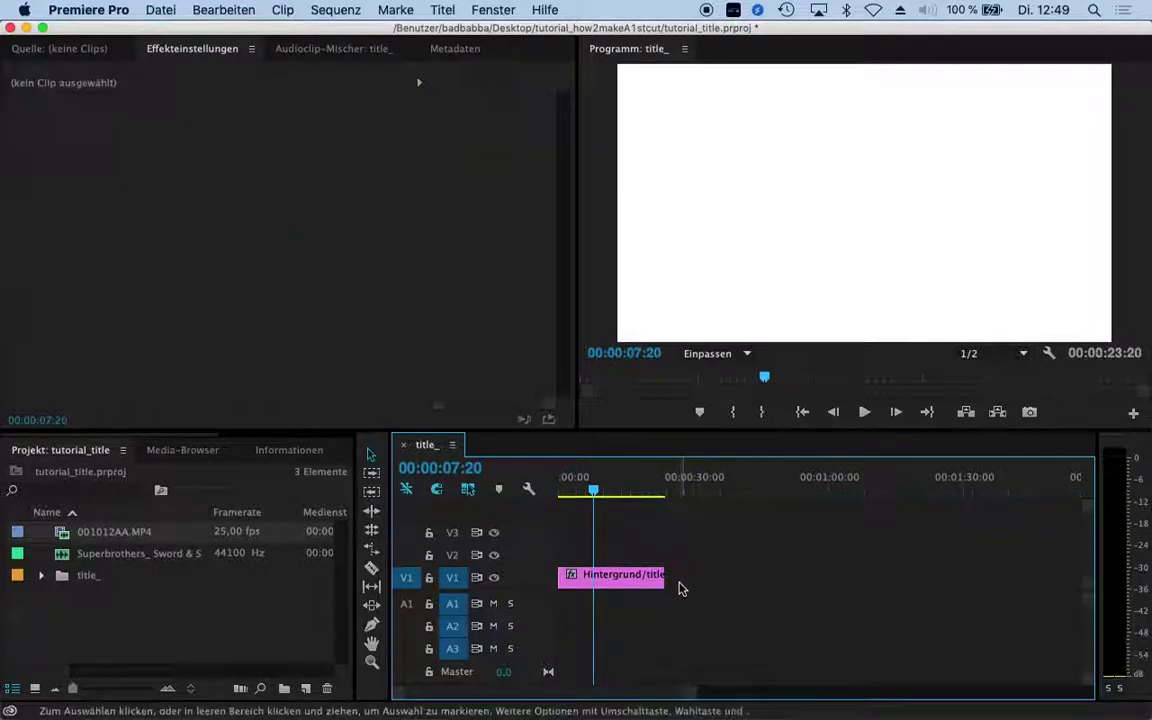
click(560, 480)
click(625, 576)
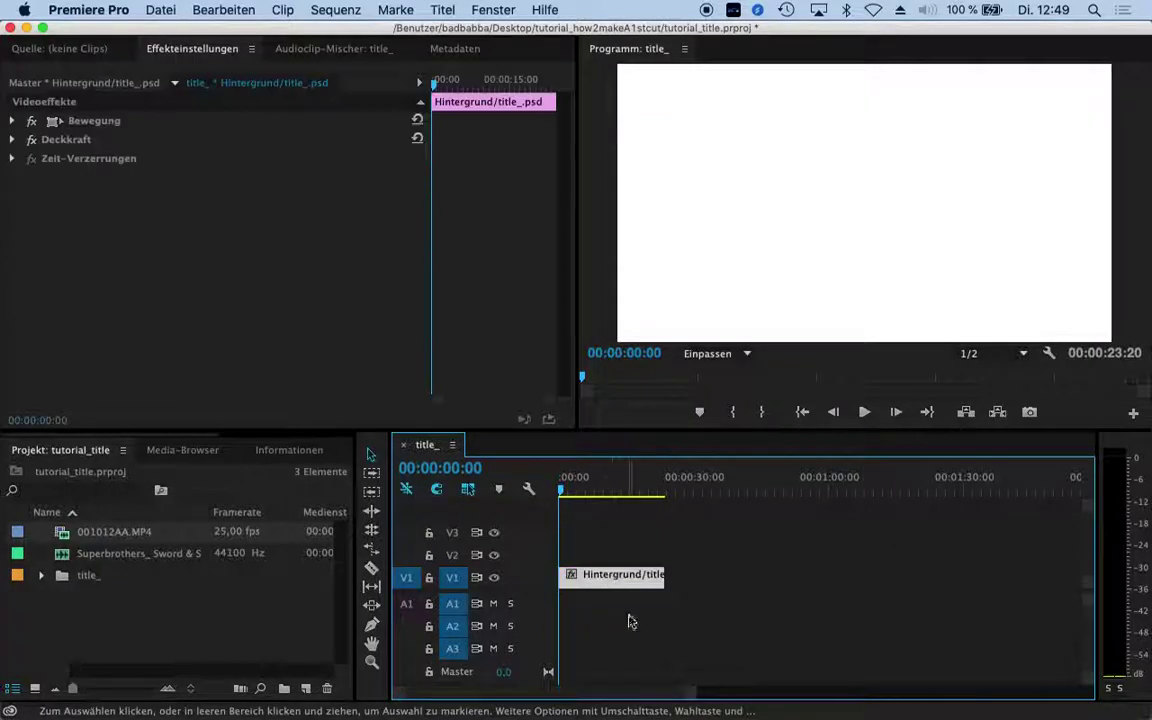
key(Delete)
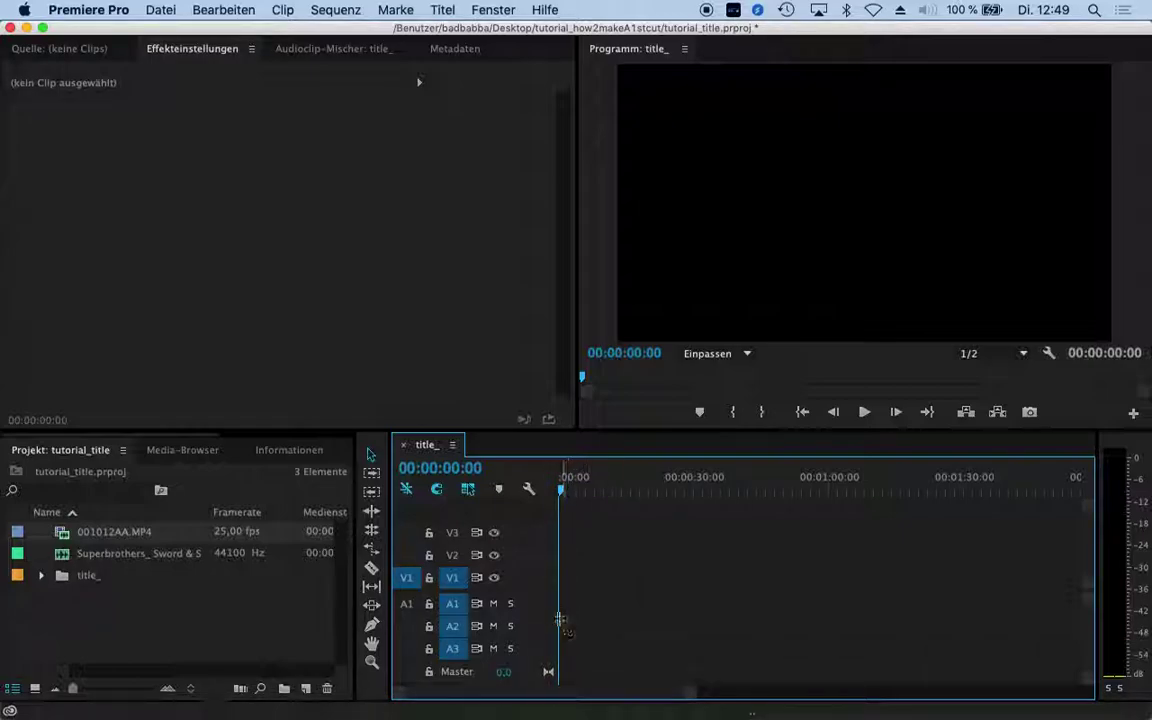
Load 001012AA.MP4 in the Source monitor and scrub to about 00:00:53:12
double_click(66, 536)
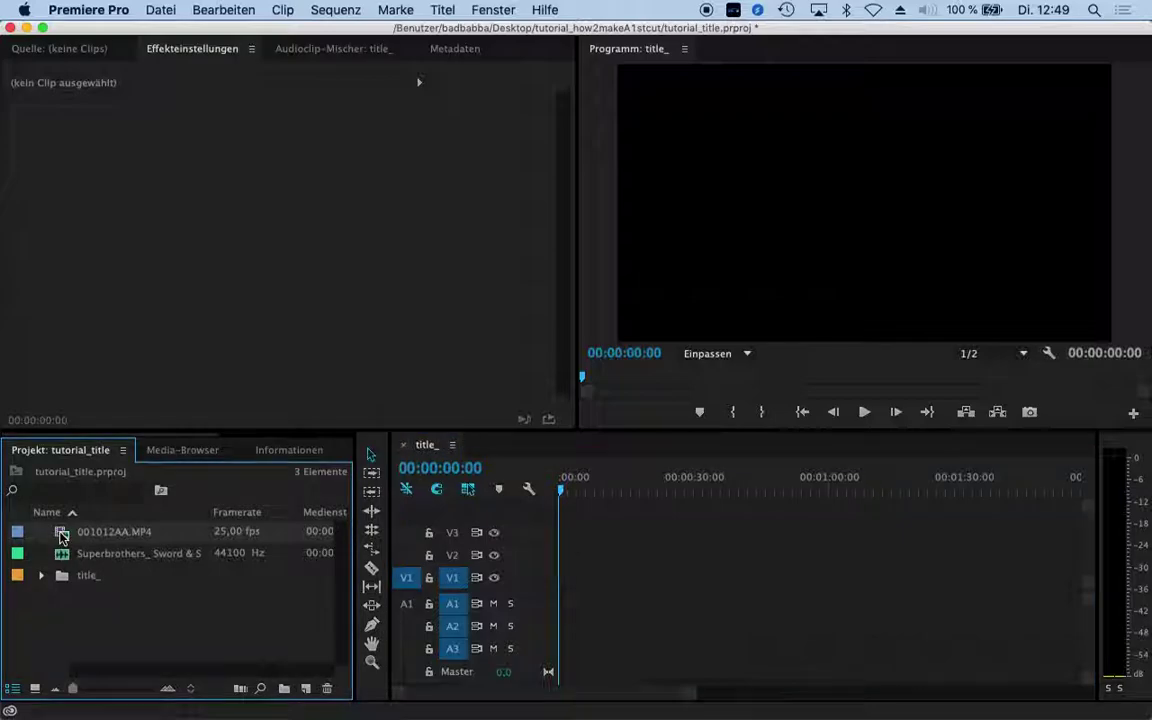
mouse_move(60, 381)
mouse_down()
mouse_move(330, 376)
mouse_move(231, 379)
mouse_up()
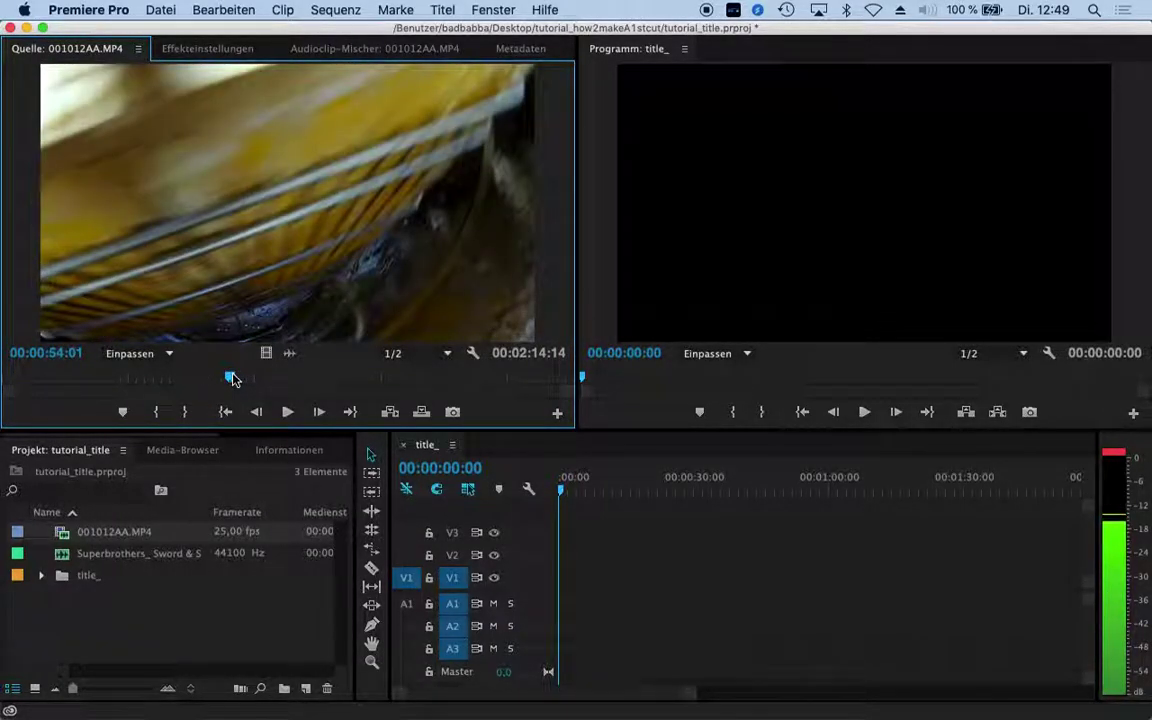
drag(231, 378, 230, 378)
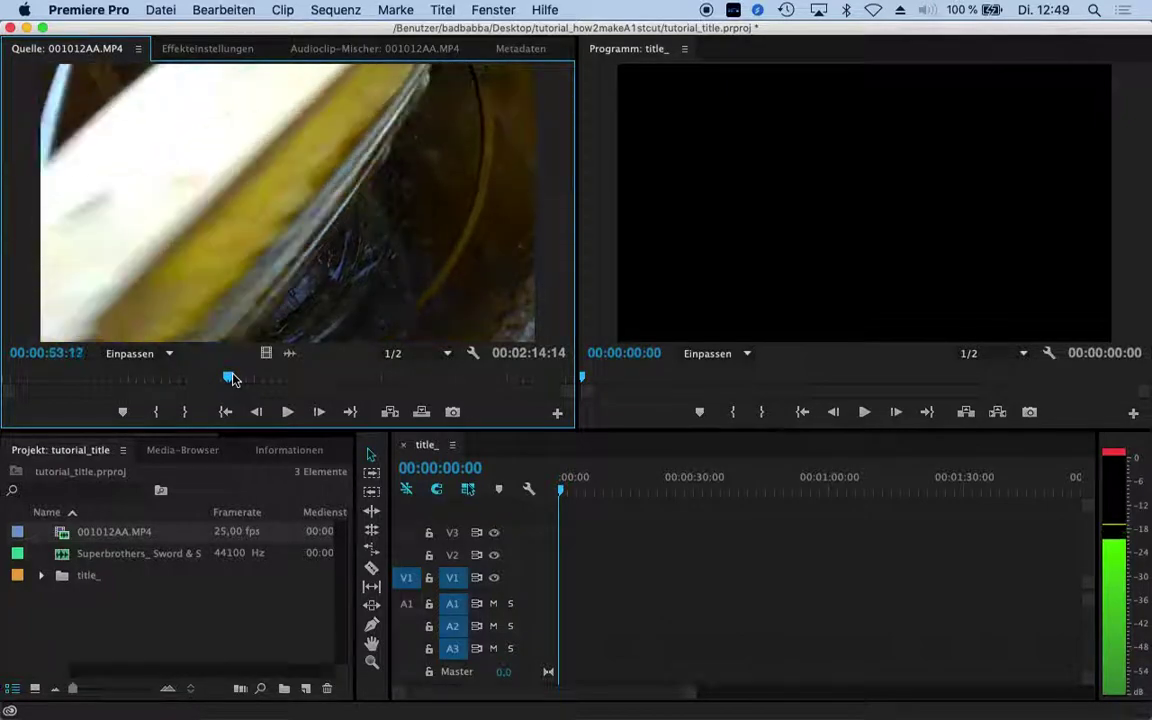
Mark a roughly 1-second excerpt of 001012AA.MP4 from about 00:00:54:22 and place it at the start of V1
click(156, 411)
key(space)
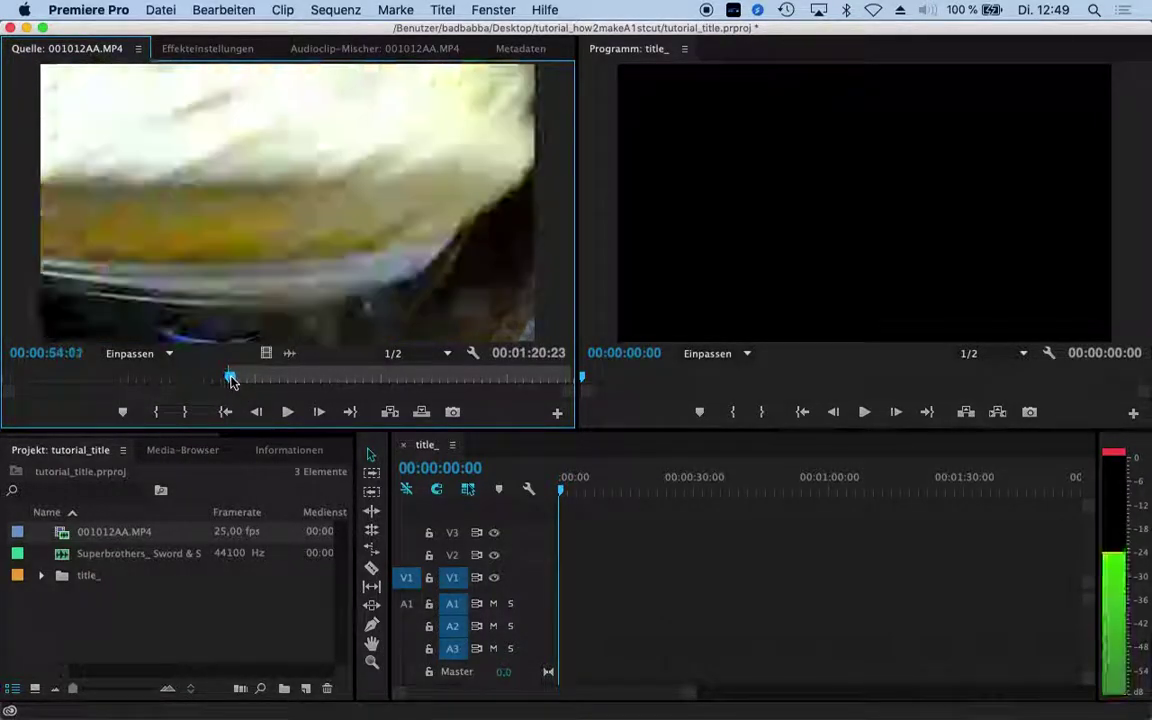
key(space)
click(184, 411)
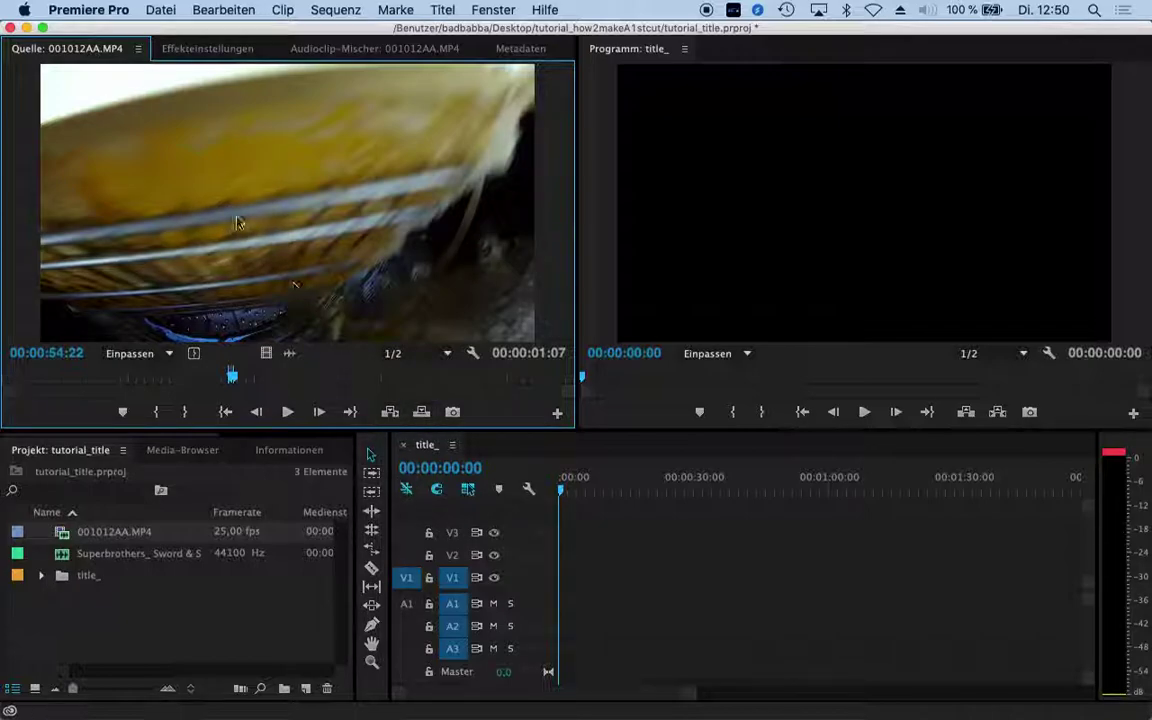
drag(633, 455, 562, 588)
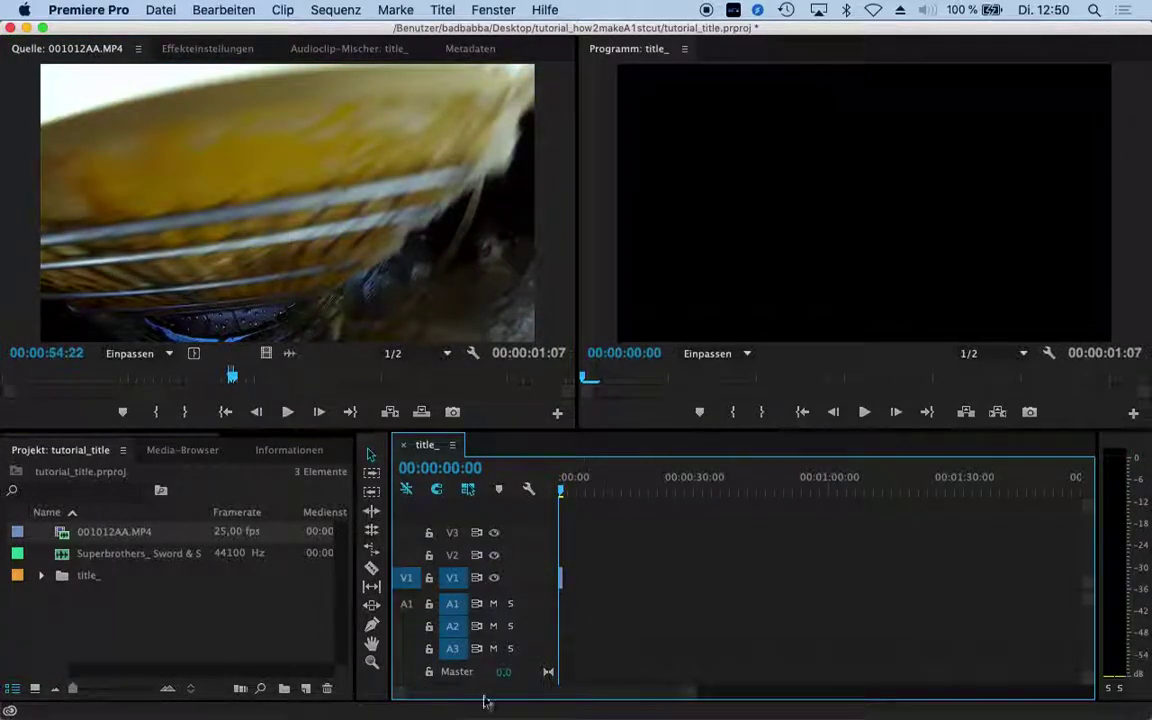
drag(694, 700, 595, 702)
Mark two more In/Out excerpts of 001012AA.MP4 and add them back-to-back after the first on V1
key(space)
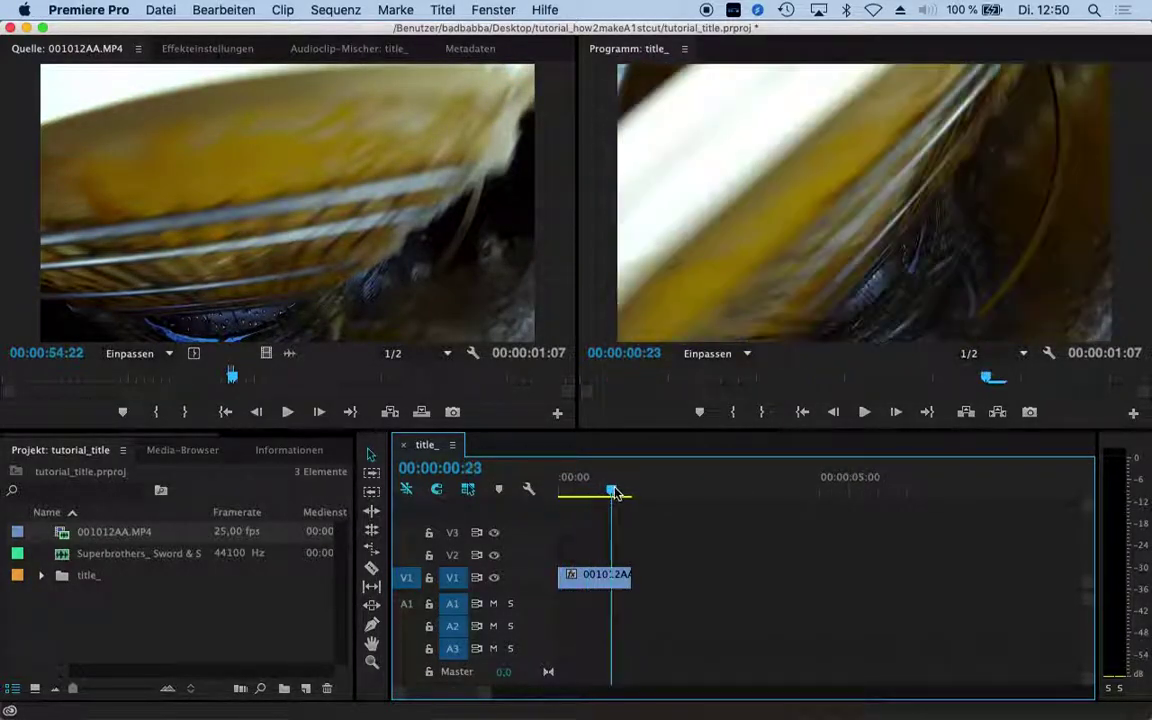
drag(229, 377, 495, 383)
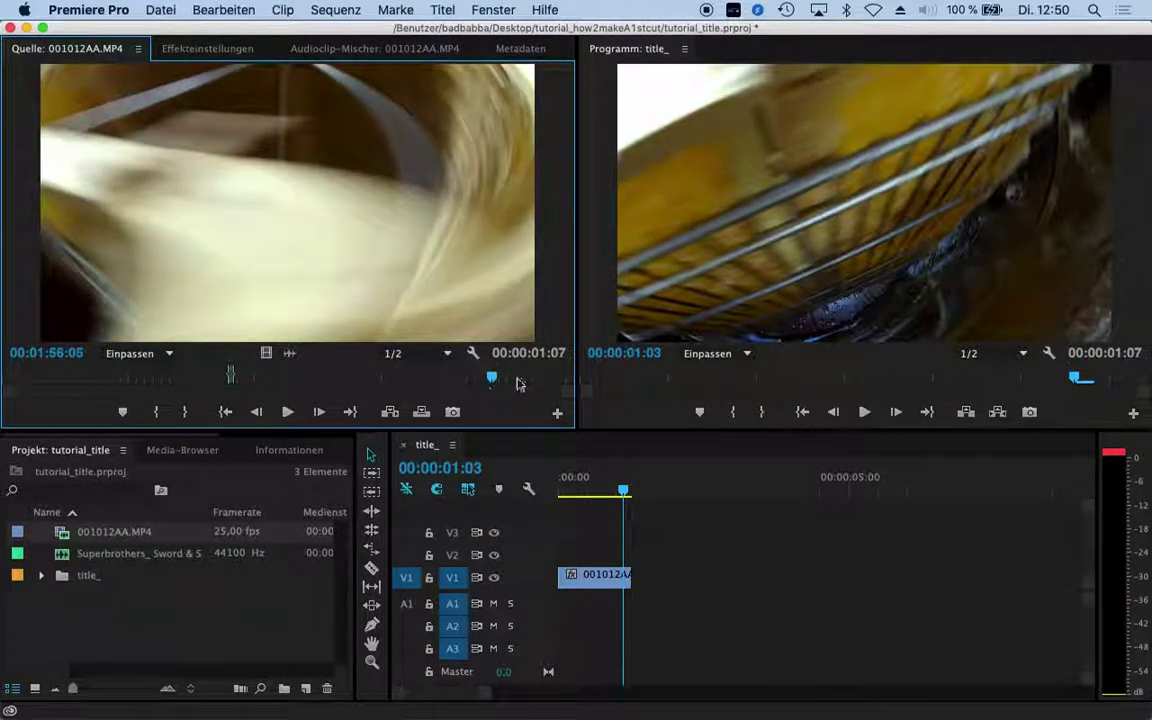
key(i)
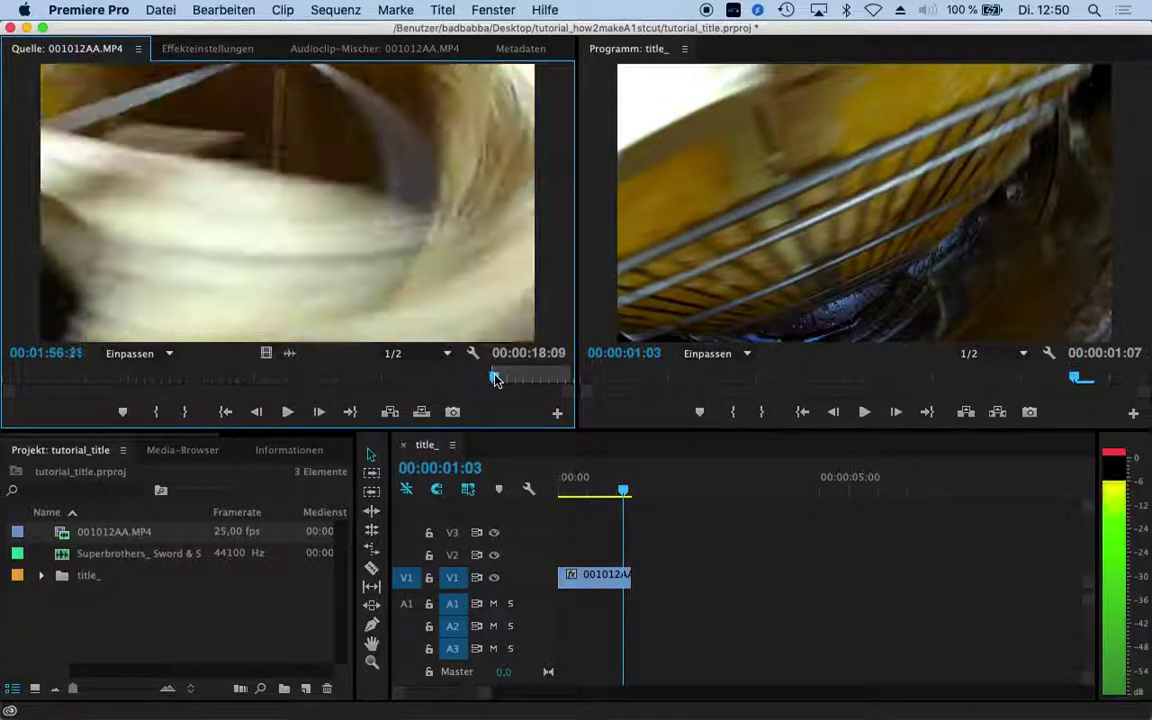
key(o)
drag(470, 301, 660, 577)
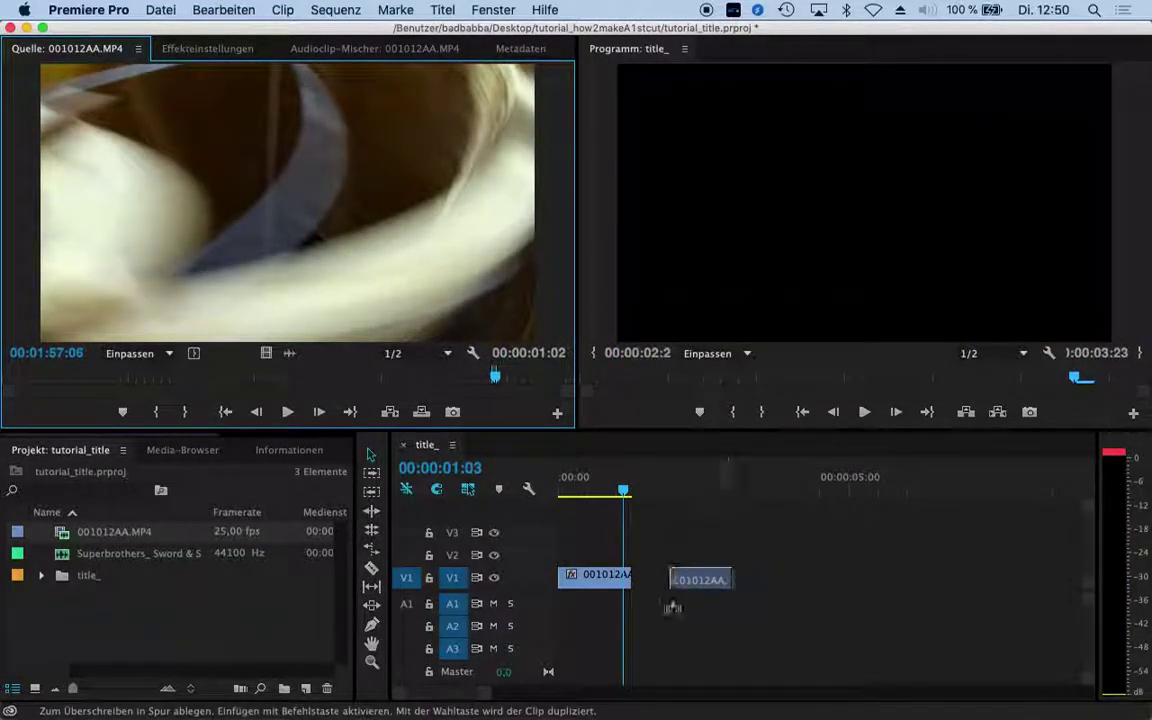
drag(497, 380, 511, 378)
key(i)
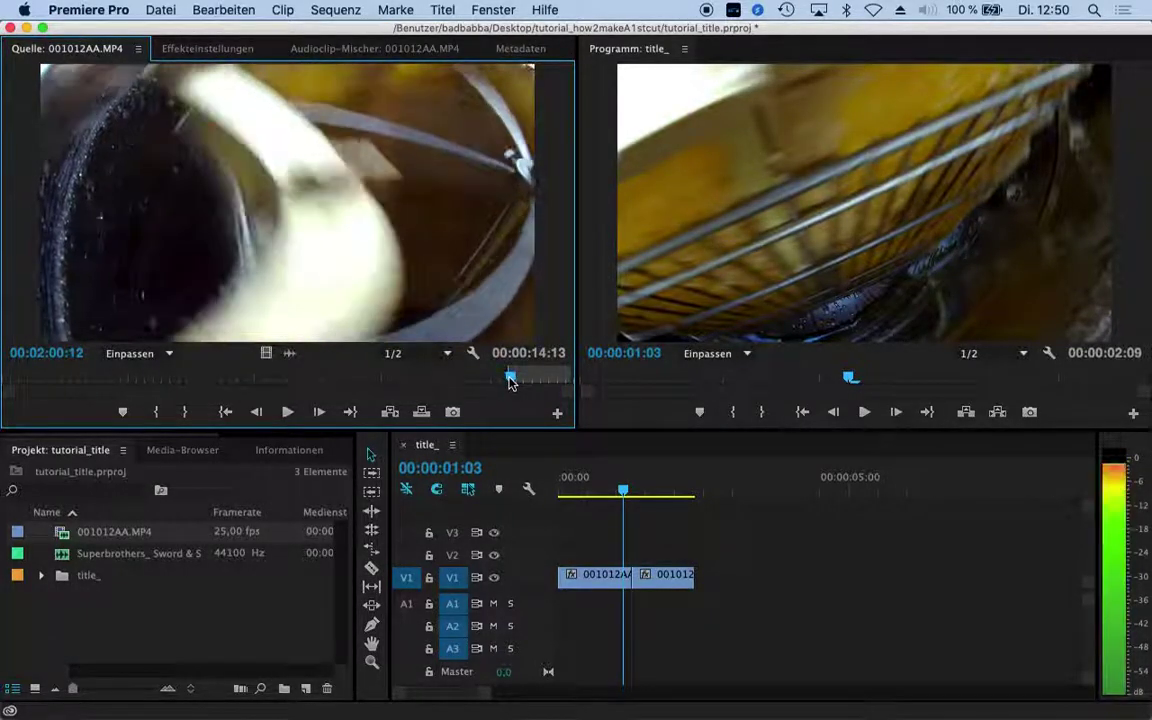
key(o)
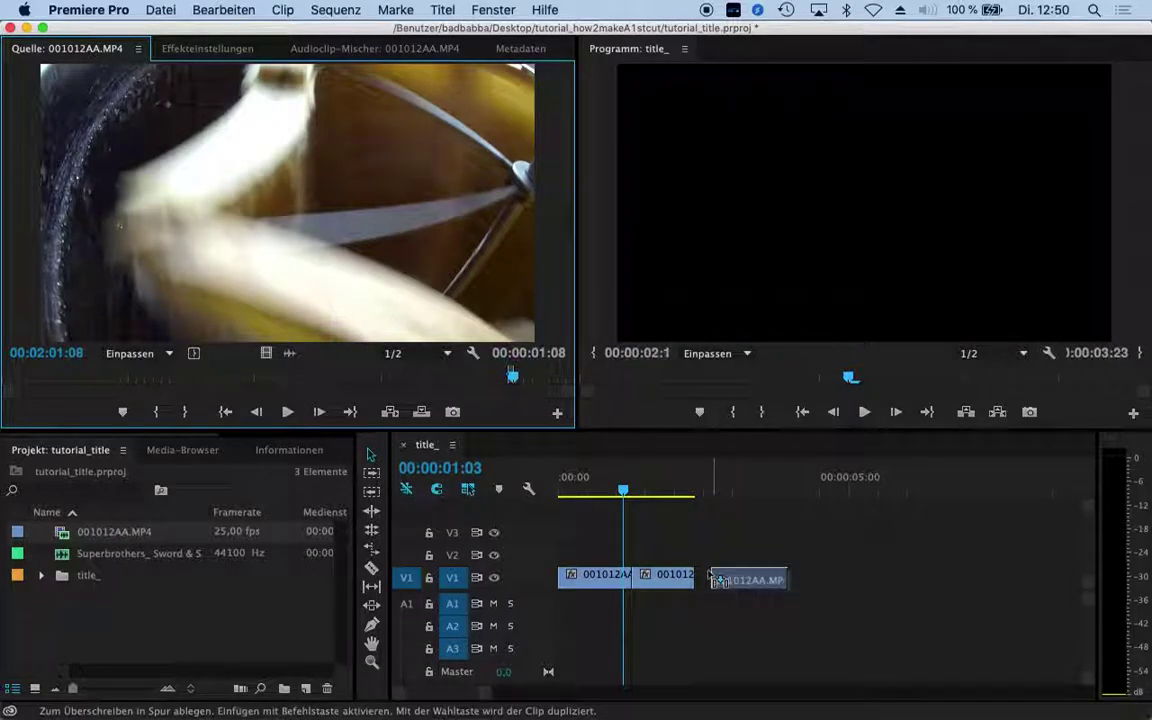
drag(758, 487, 700, 578)
Play back the three-clip sequence from the start and place the Superbrothers music on A1
key(Home)
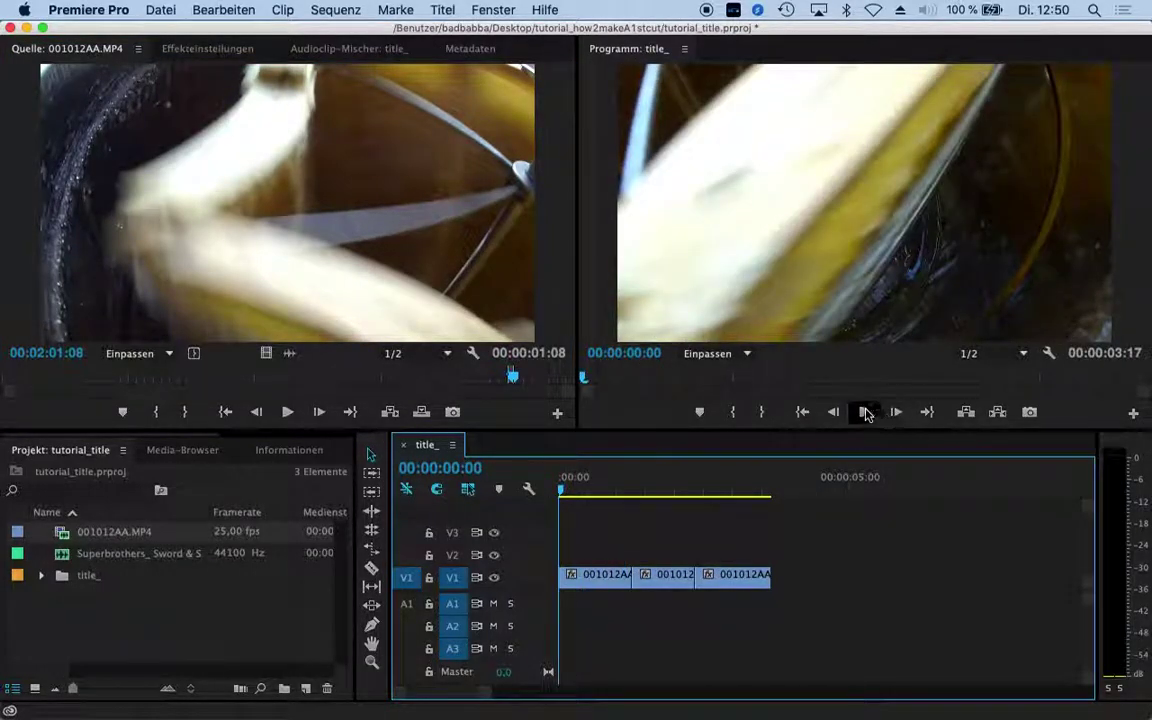
click(864, 411)
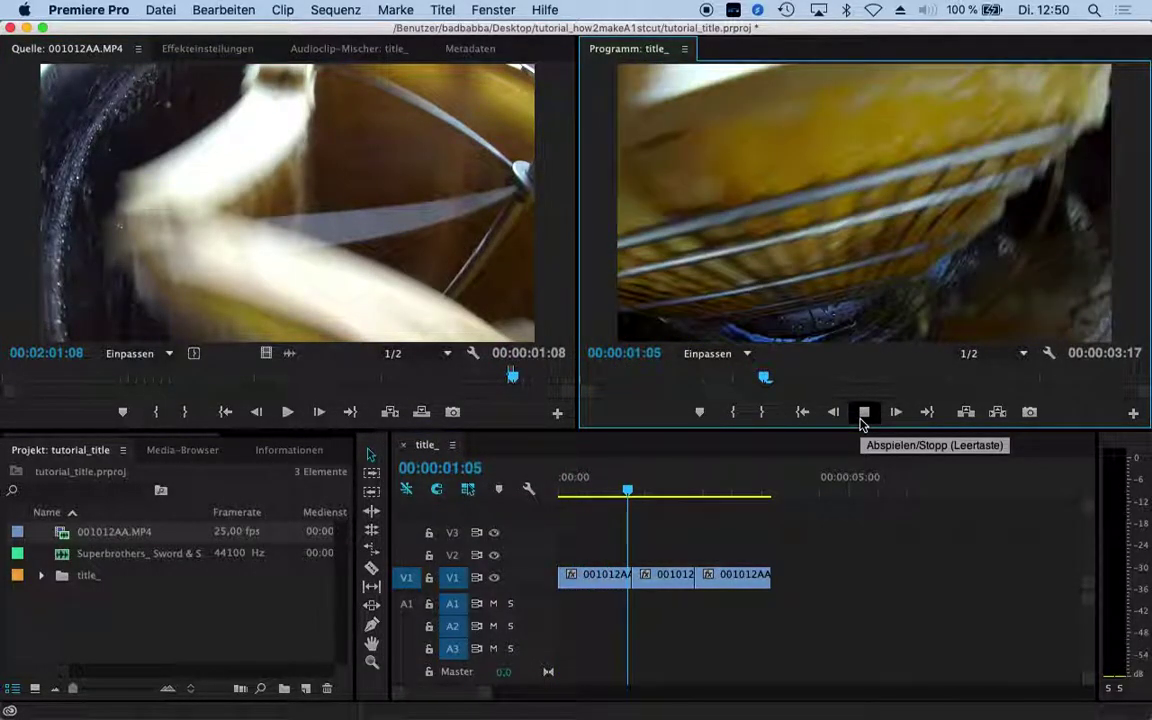
click(864, 412)
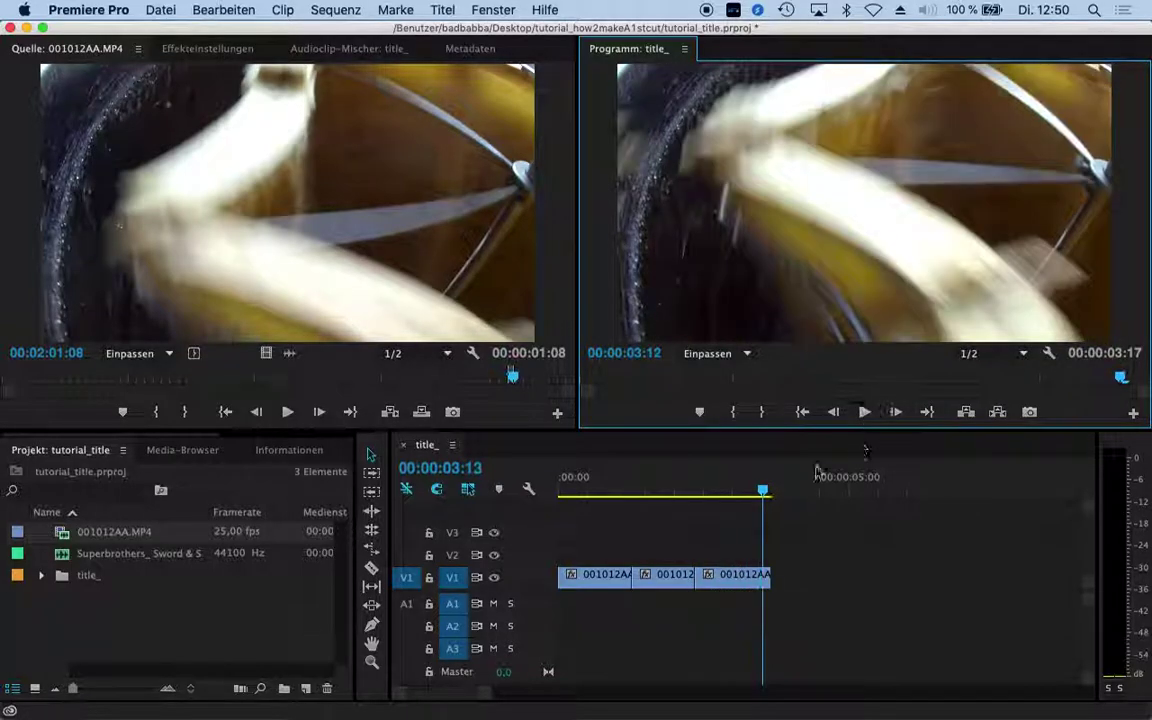
drag(569, 497, 541, 500)
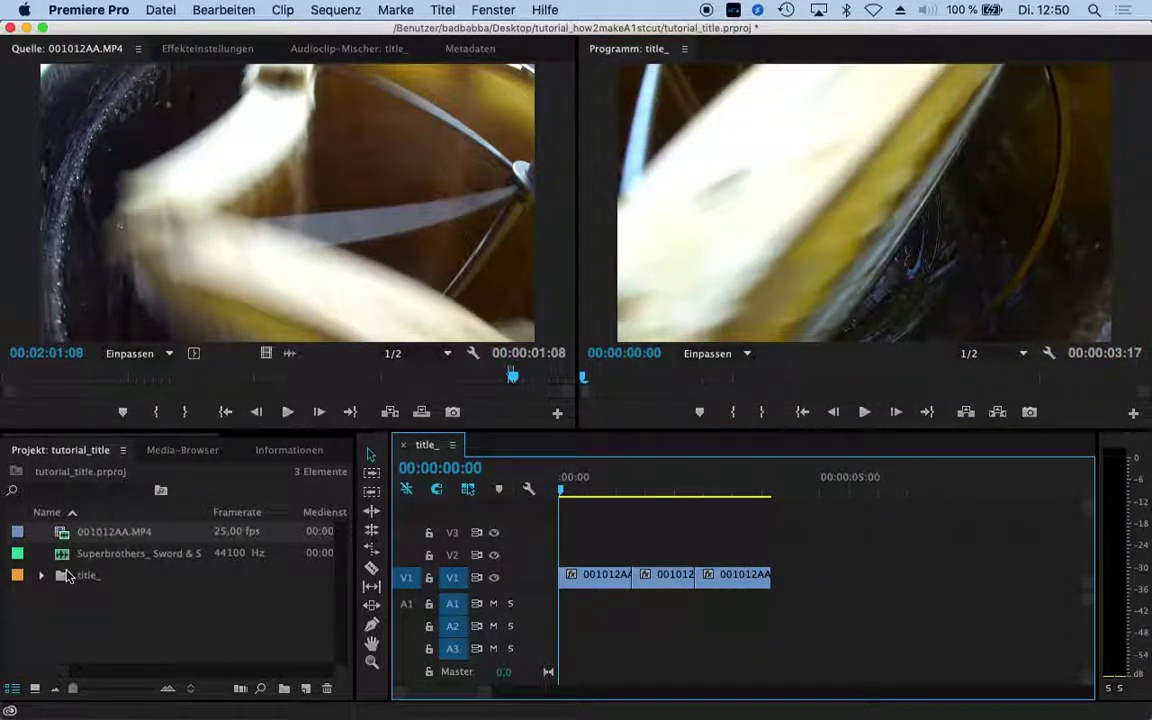
drag(62, 553, 713, 641)
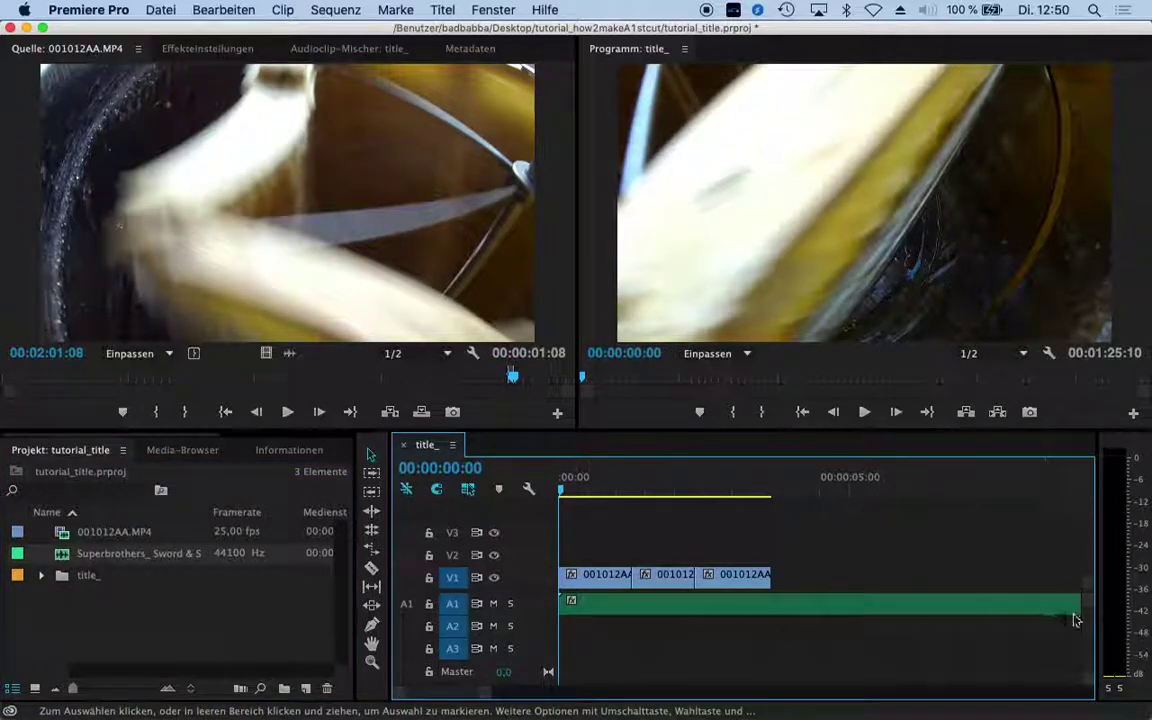
Enlarge track A1 to show the music waveform, preview it, and return the playhead near the start
drag(1086, 608, 1087, 605)
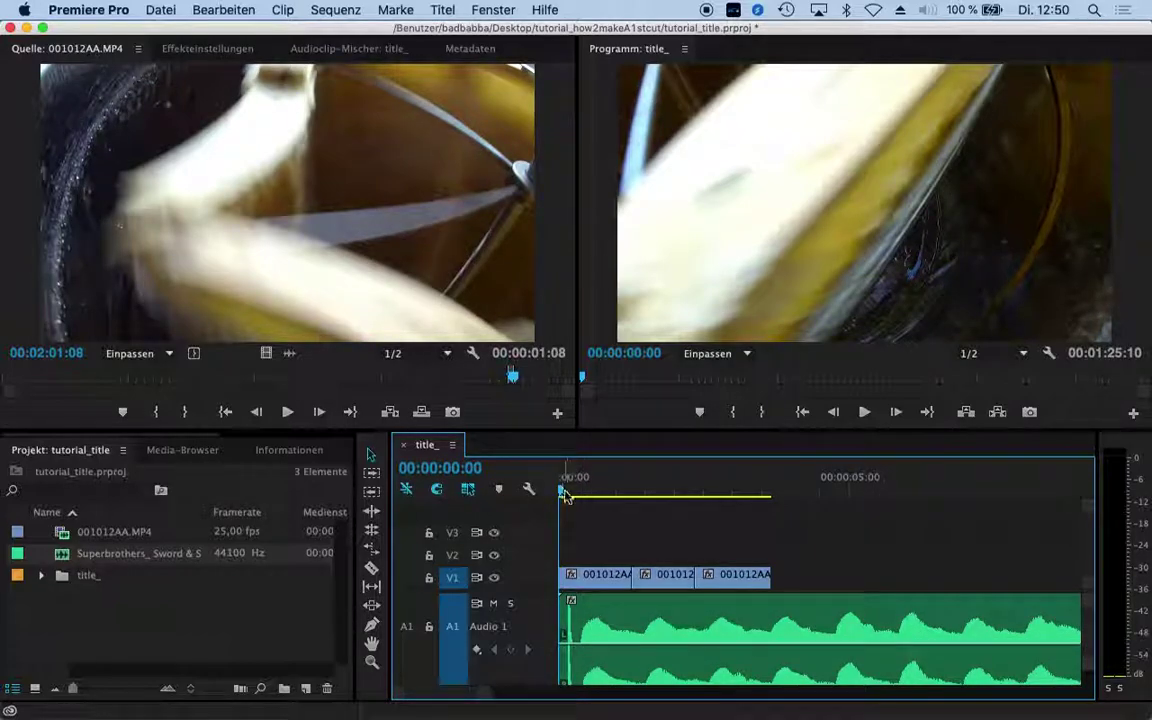
click(864, 412)
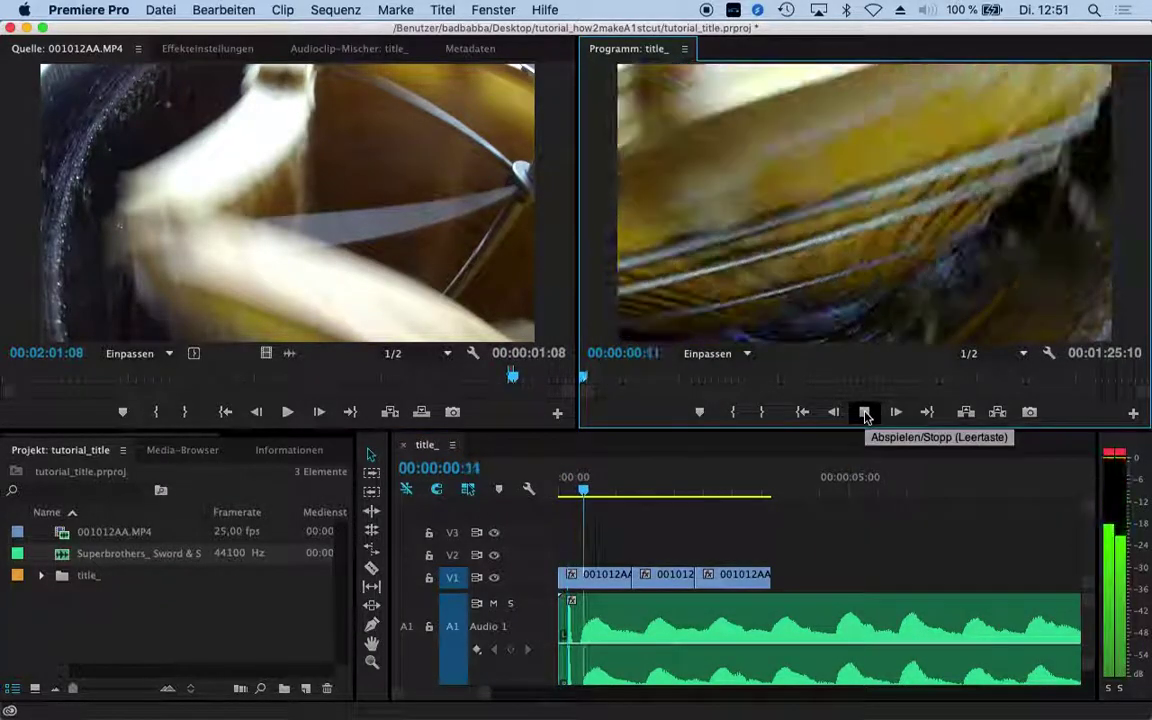
click(864, 412)
drag(582, 492, 560, 499)
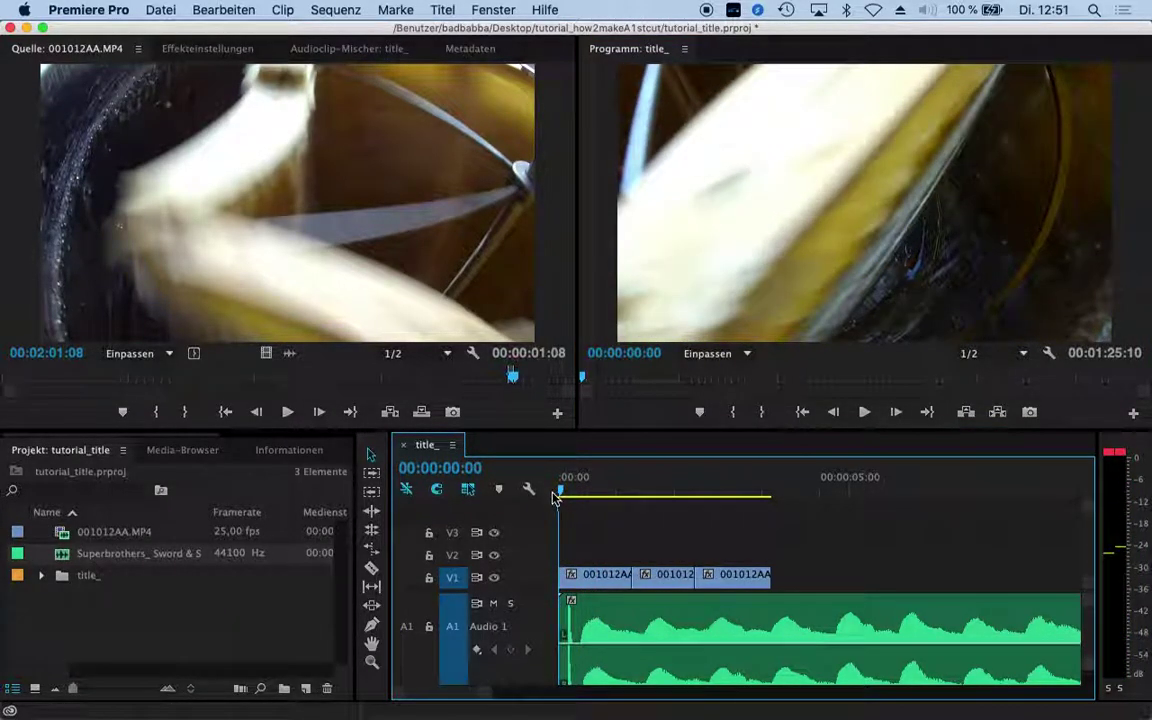
Razor-cut the music just after its opening and slide the clip back to 00:00
click(370, 570)
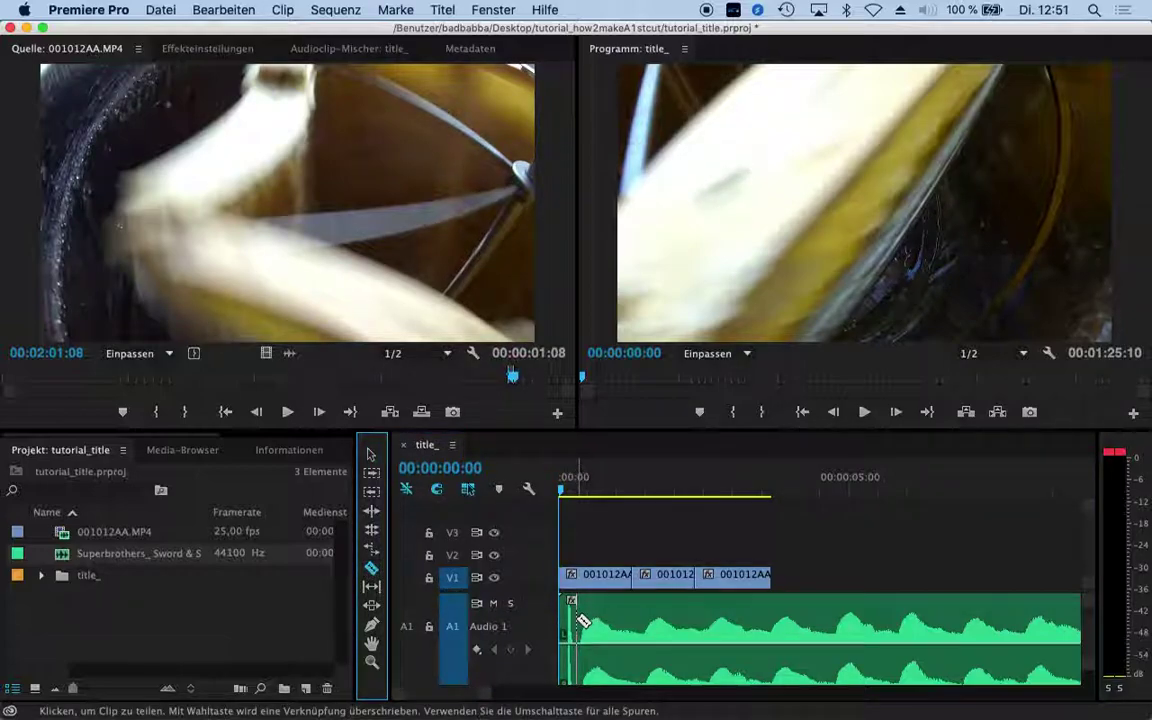
click(580, 618)
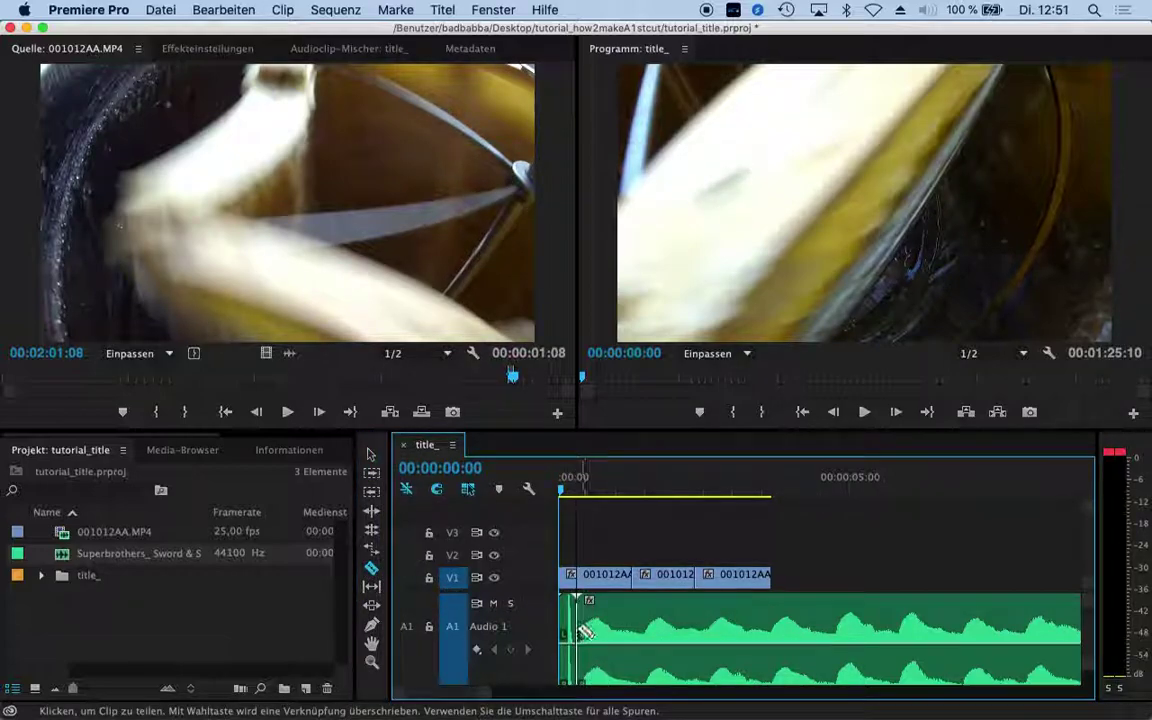
click(371, 455)
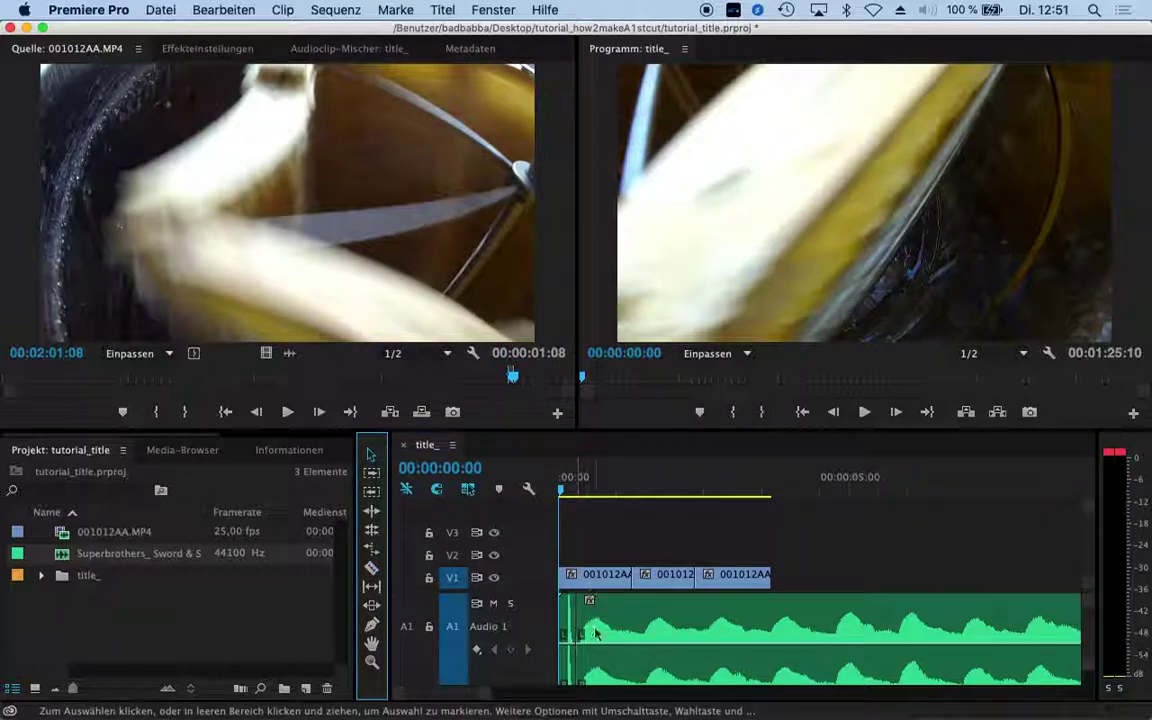
click(572, 655)
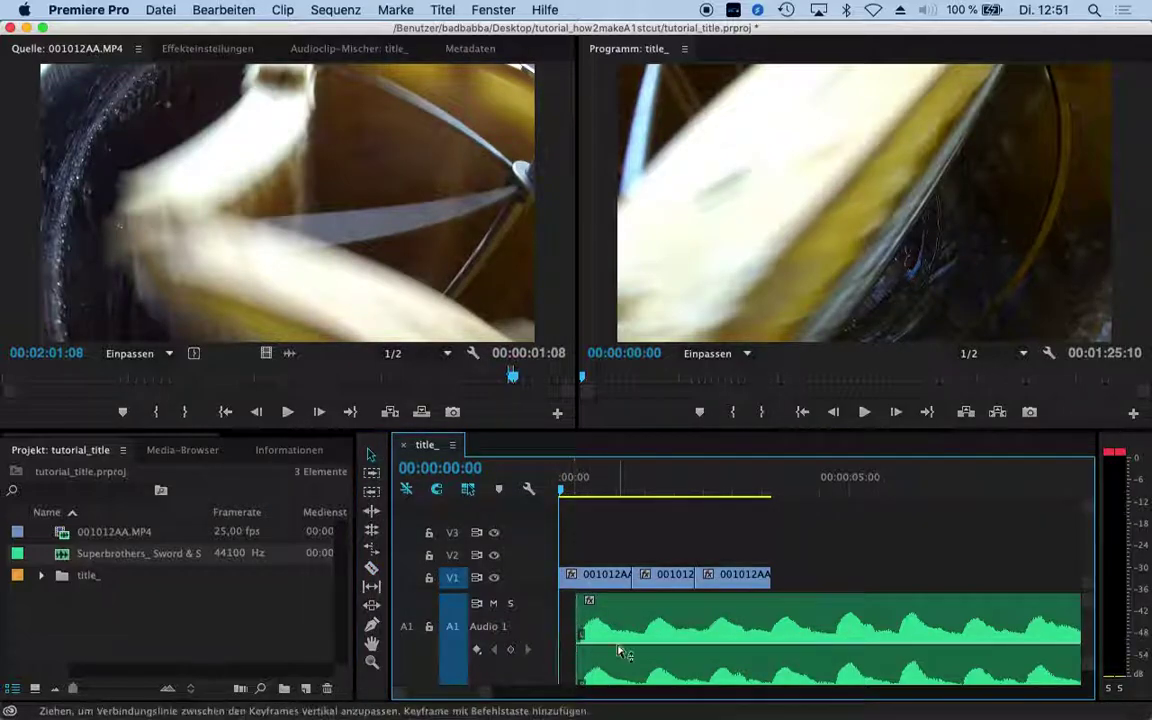
drag(635, 612, 617, 612)
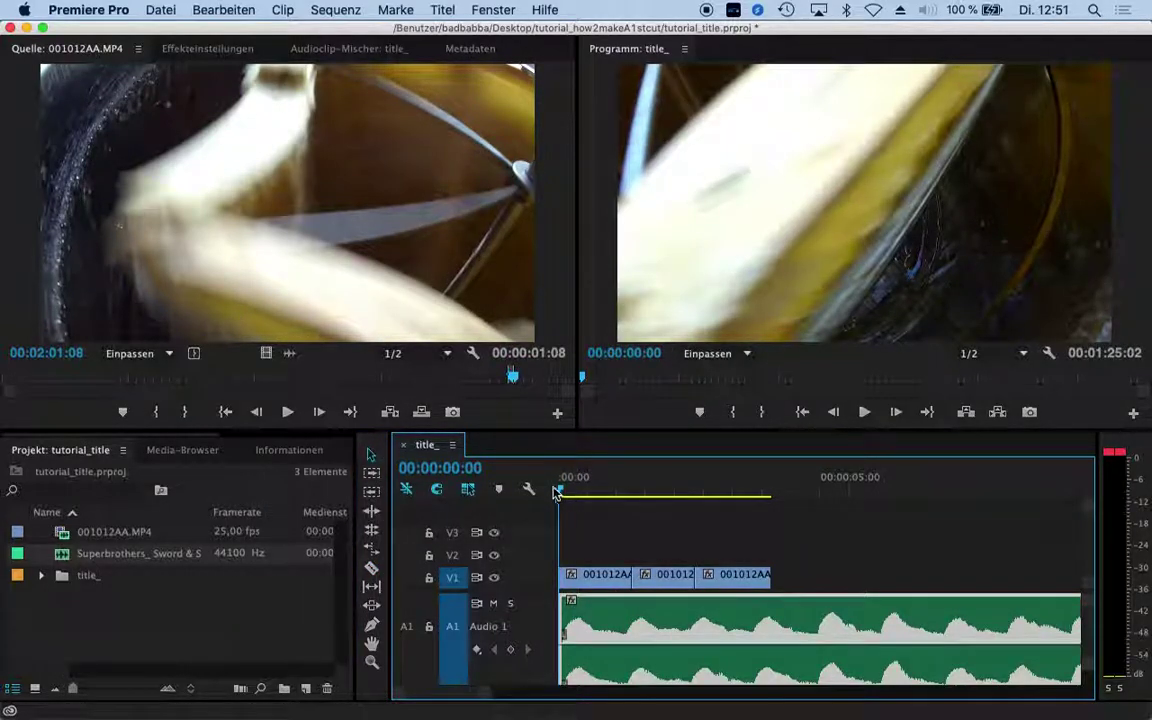
Play back the sequence with the trimmed Superbrothers music
click(864, 412)
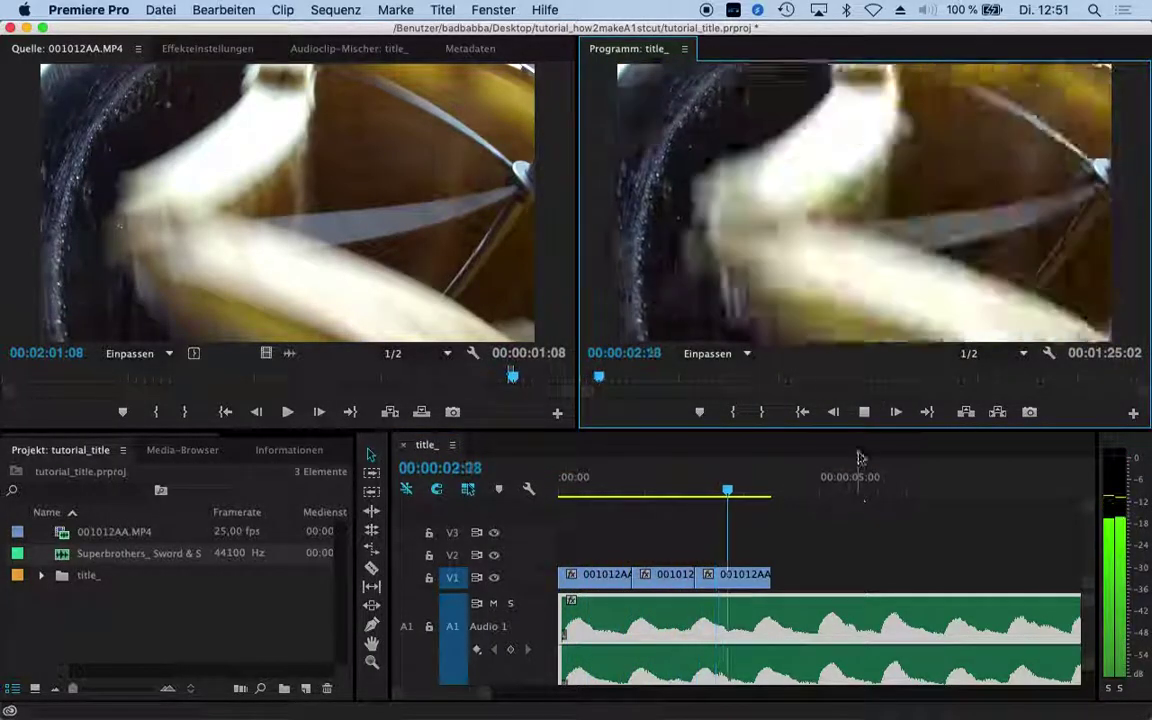
click(865, 412)
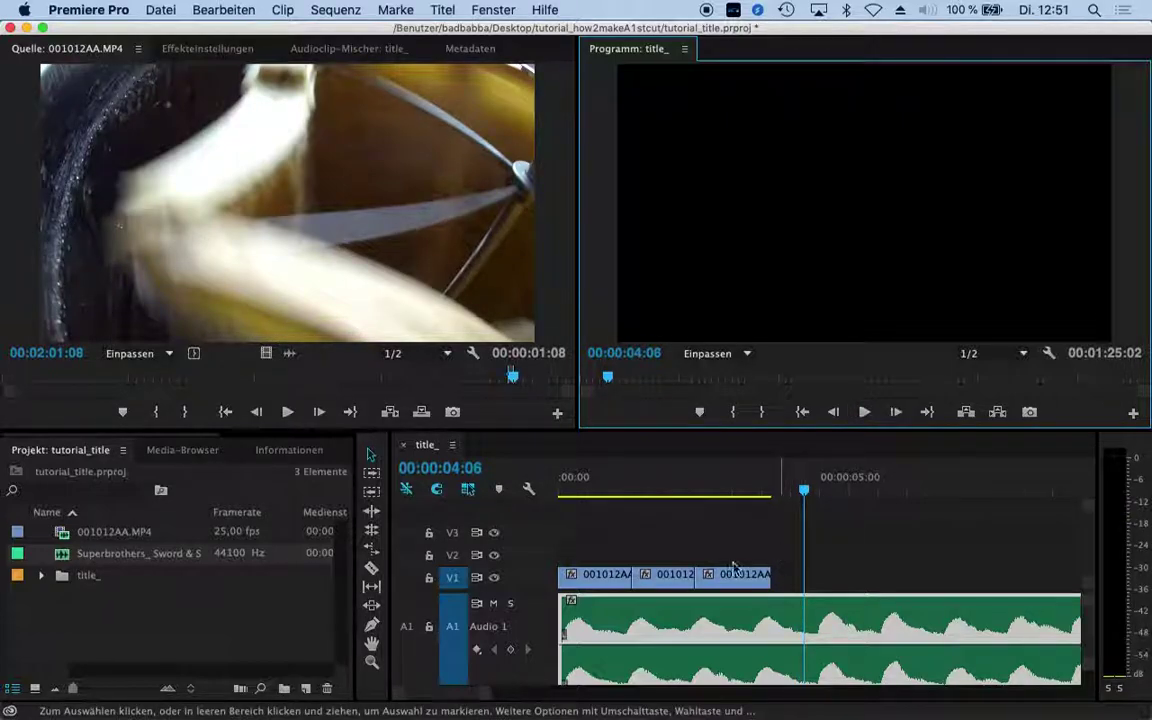
click(72, 612)
Load the Superbrothers mp3 in the Source monitor, zoom its waveform, and mark In at 00:00:00:08
double_click(62, 556)
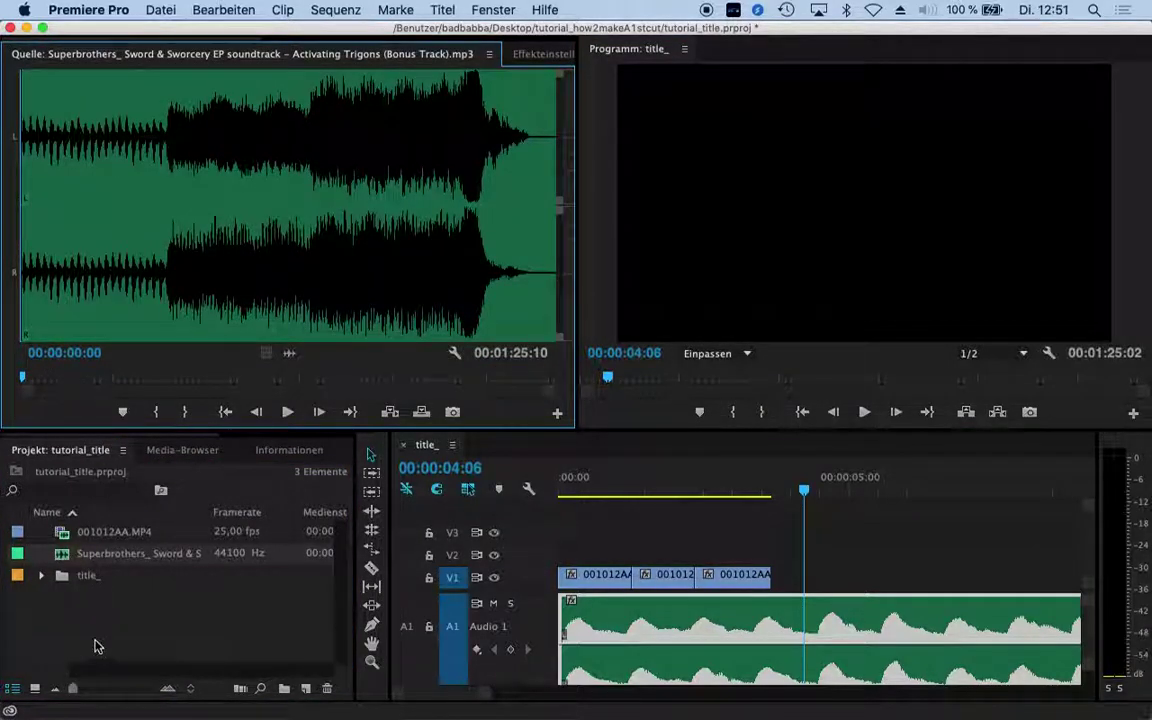
click(645, 550)
click(57, 563)
click(175, 317)
key(=)
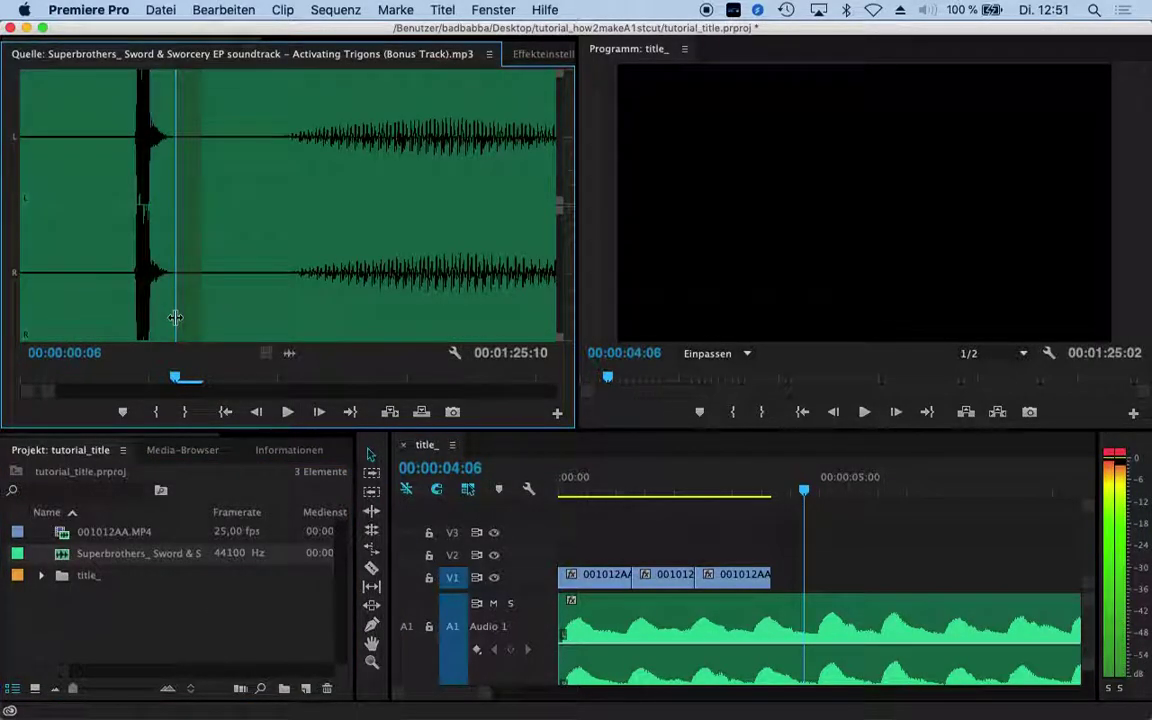
drag(175, 317, 221, 319)
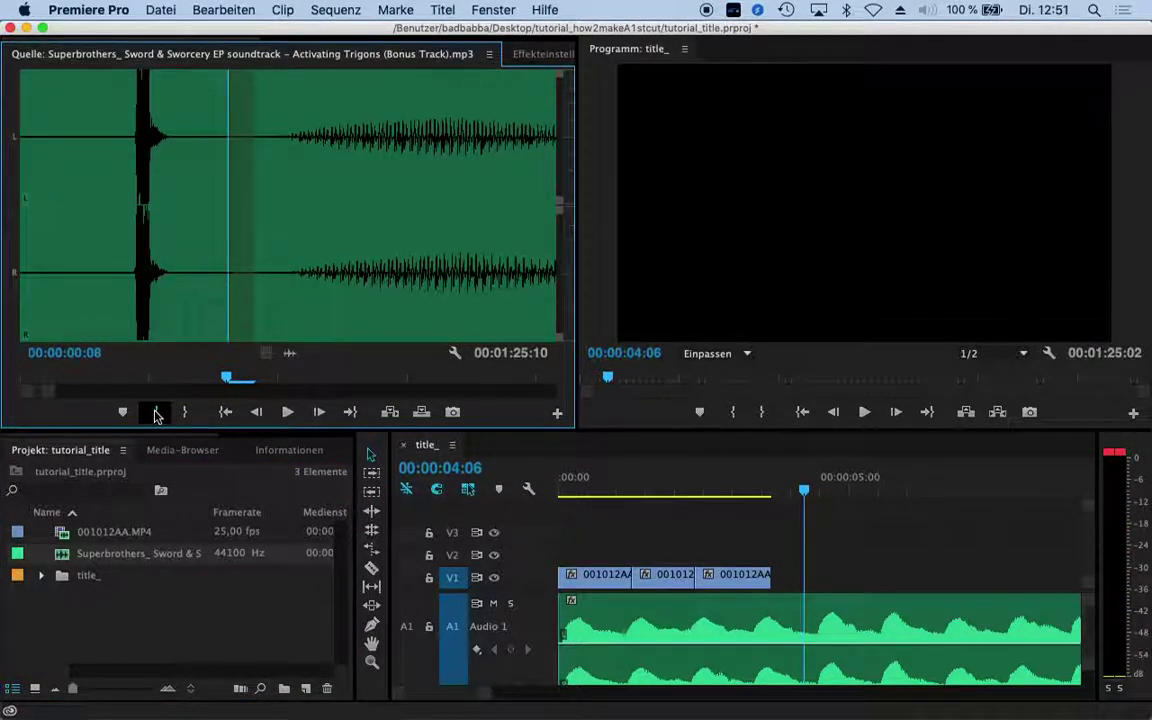
click(155, 411)
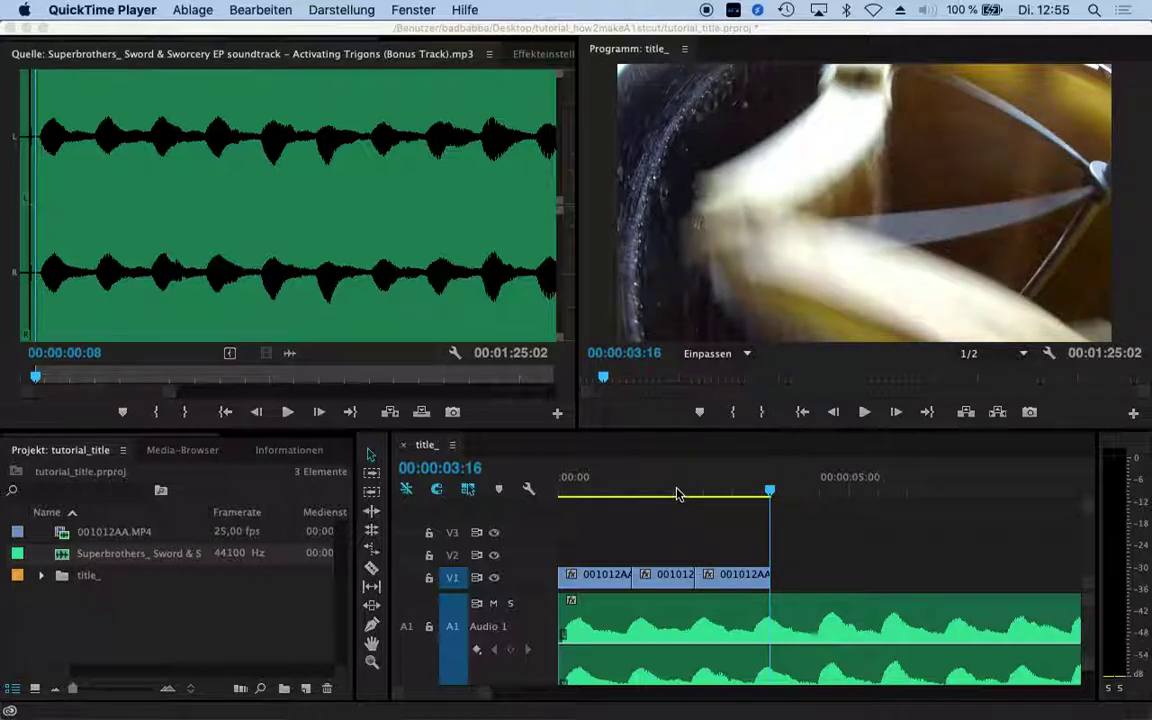
Play the title_ sequence back from its start to review the cuts
click(583, 497)
drag(566, 498, 576, 497)
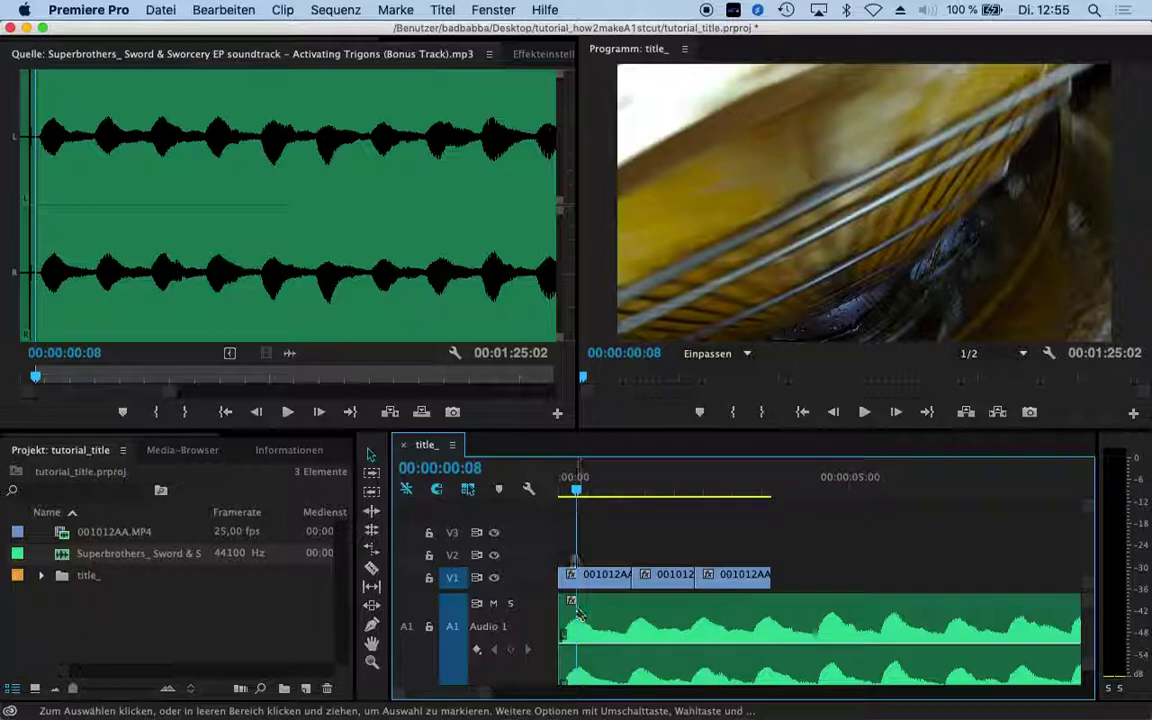
drag(575, 494, 560, 494)
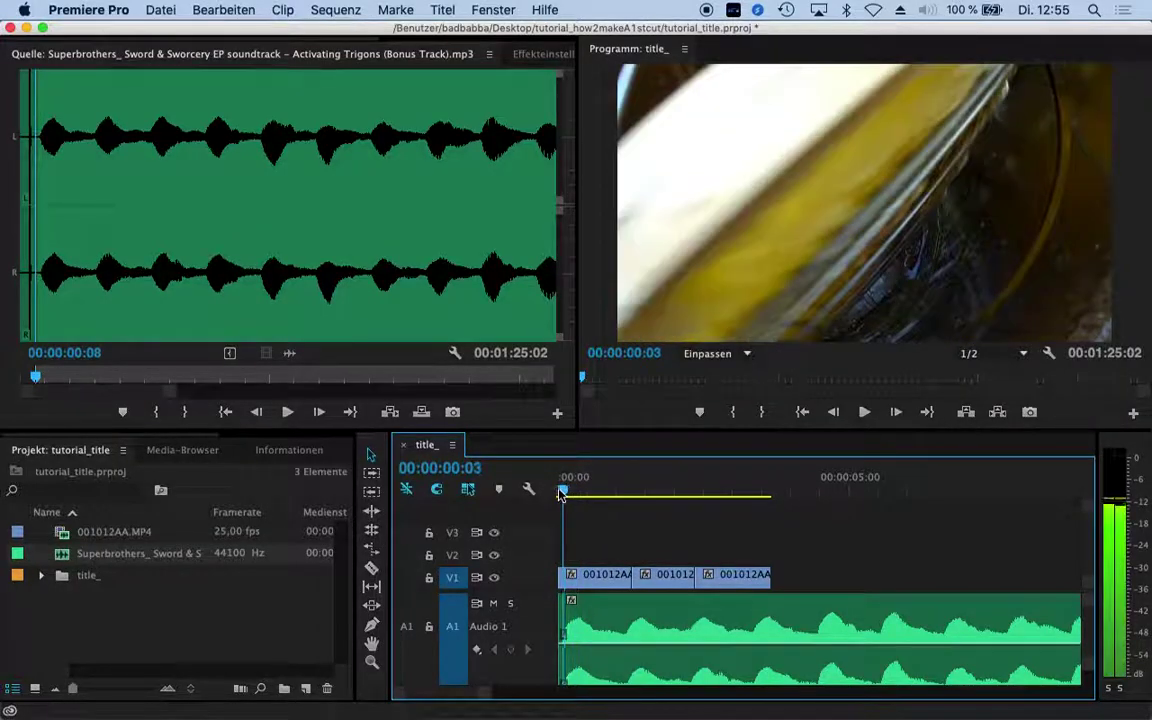
click(865, 414)
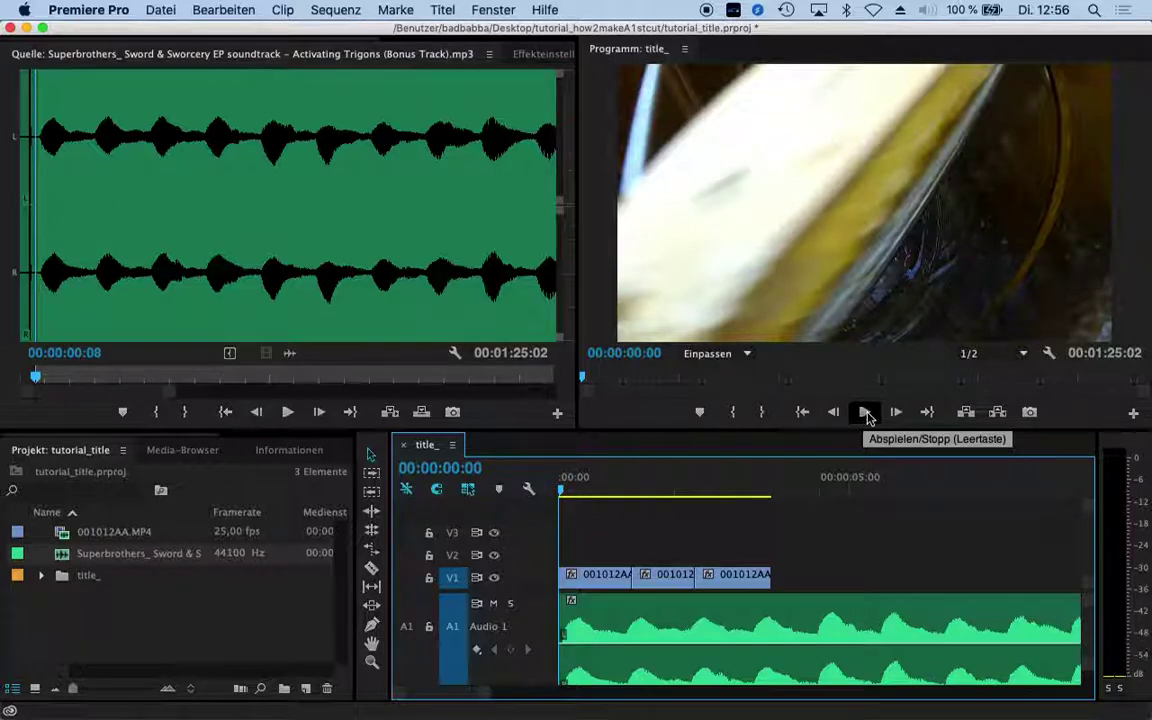
click(865, 414)
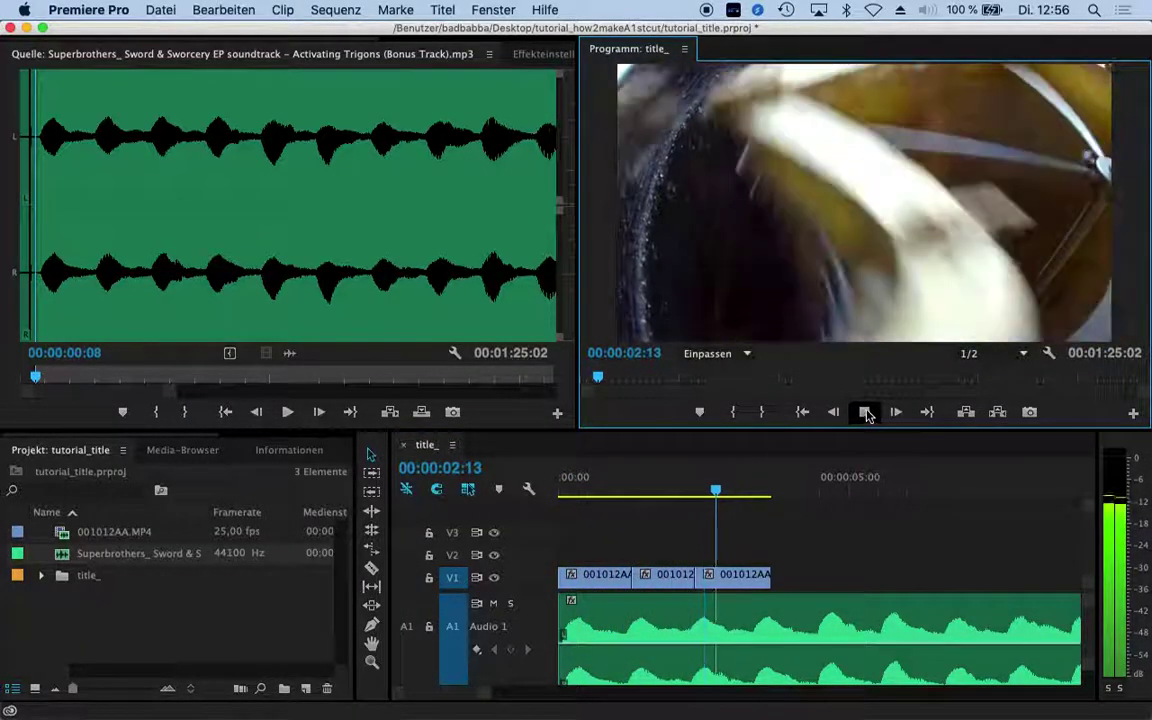
click(865, 414)
Shorten the first V1 clip's end, trim the third clip's start, and zoom the timeline in
drag(624, 576, 651, 582)
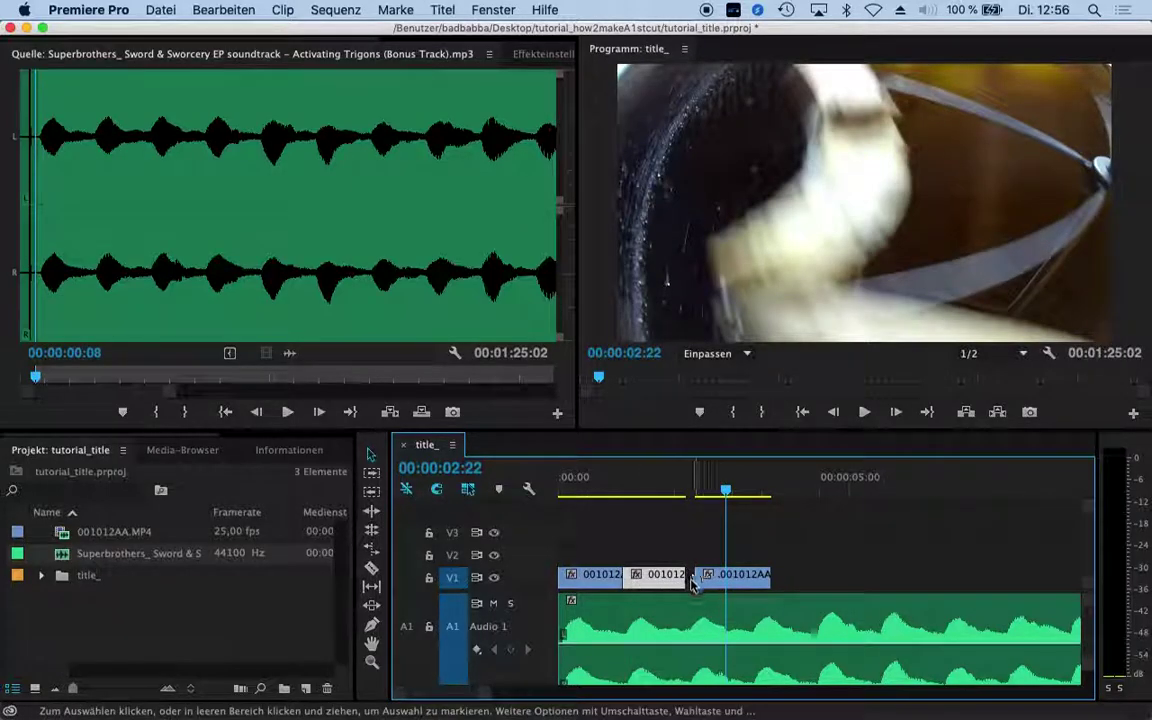
drag(694, 578, 690, 578)
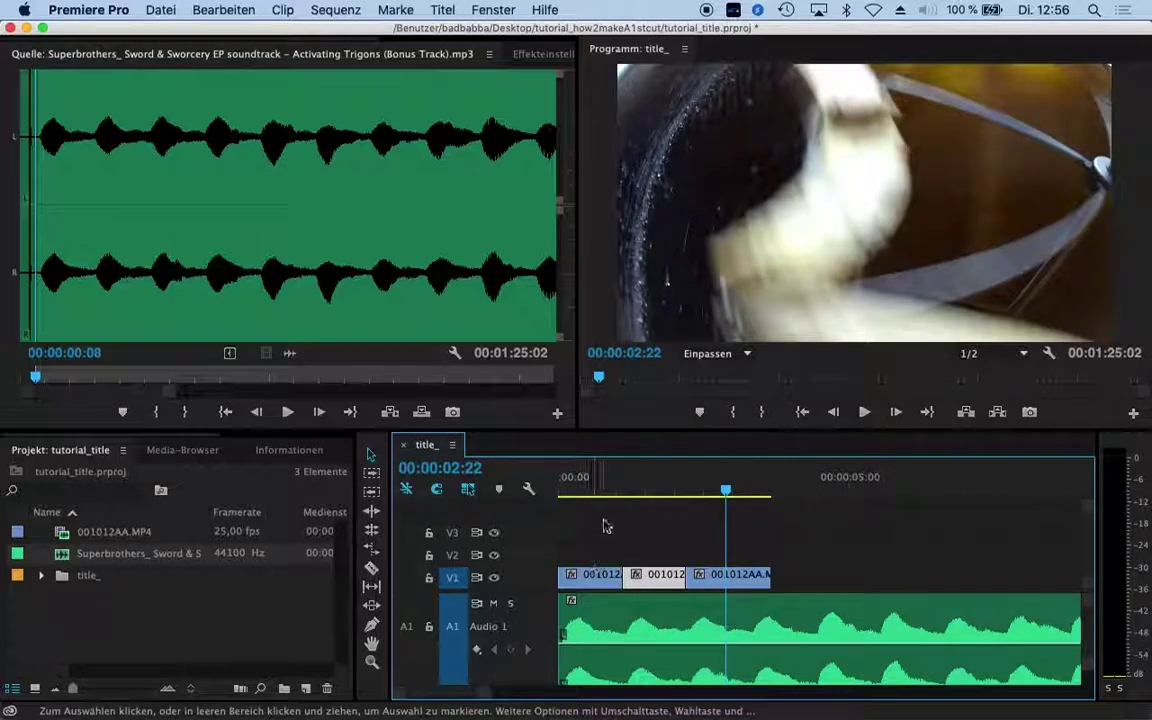
drag(578, 490, 567, 497)
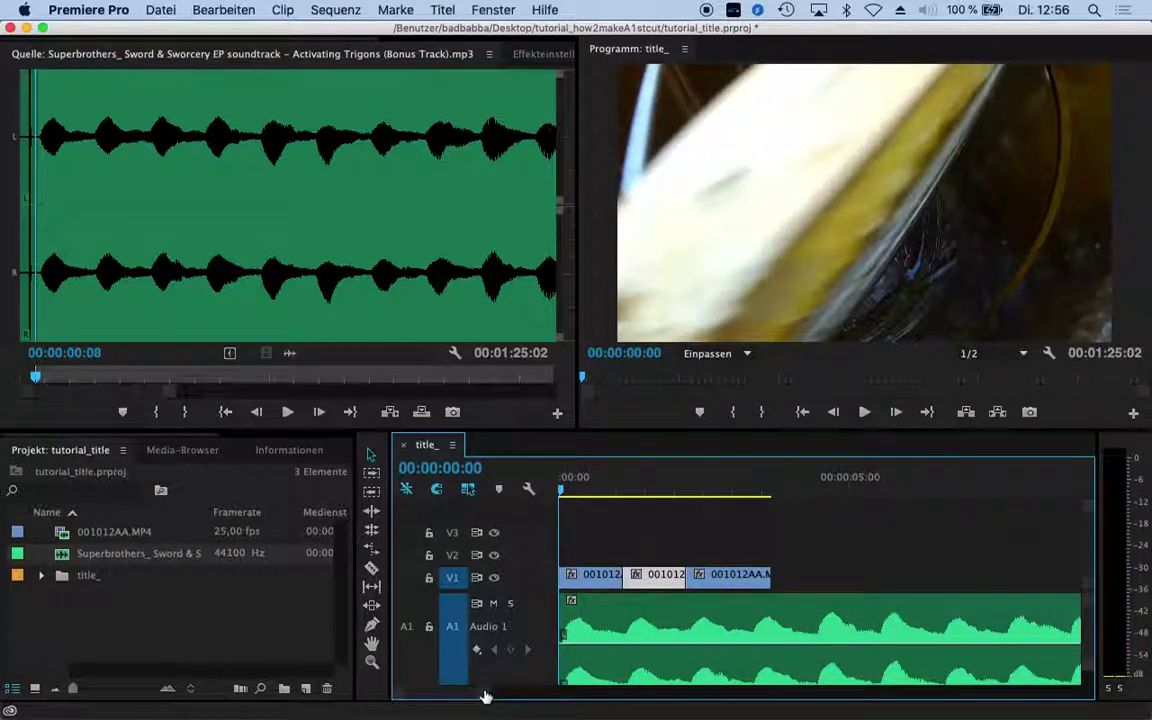
key(=)
key(=)
click(618, 493)
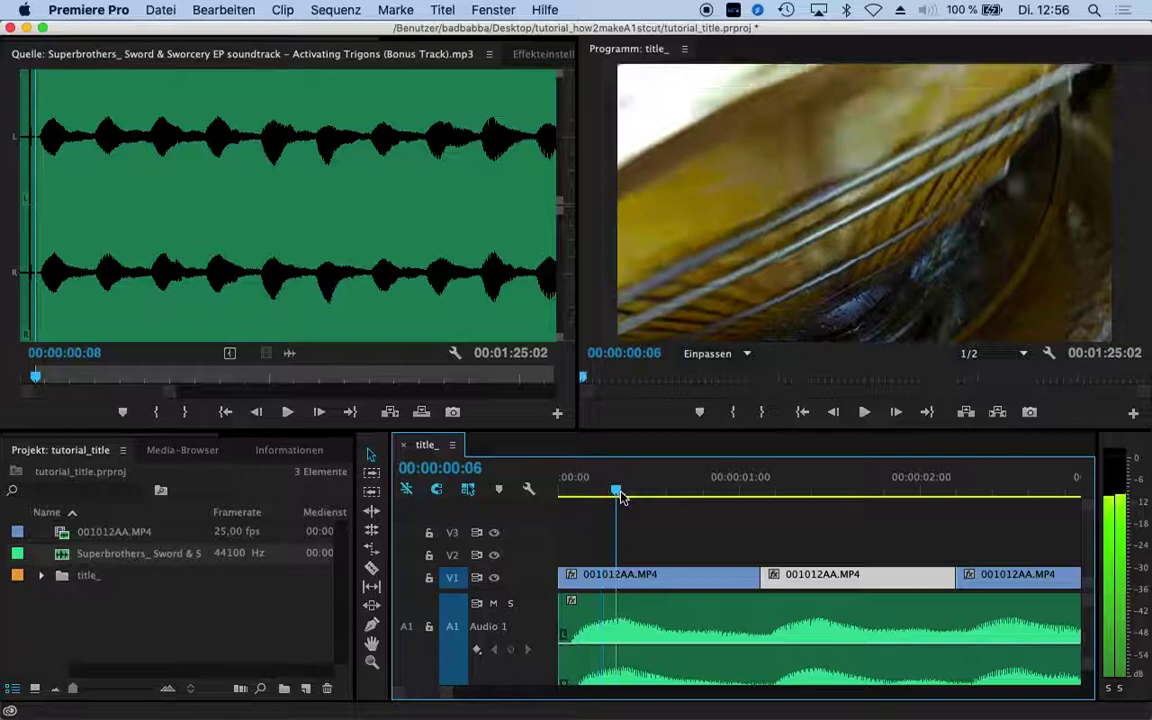
click(638, 586)
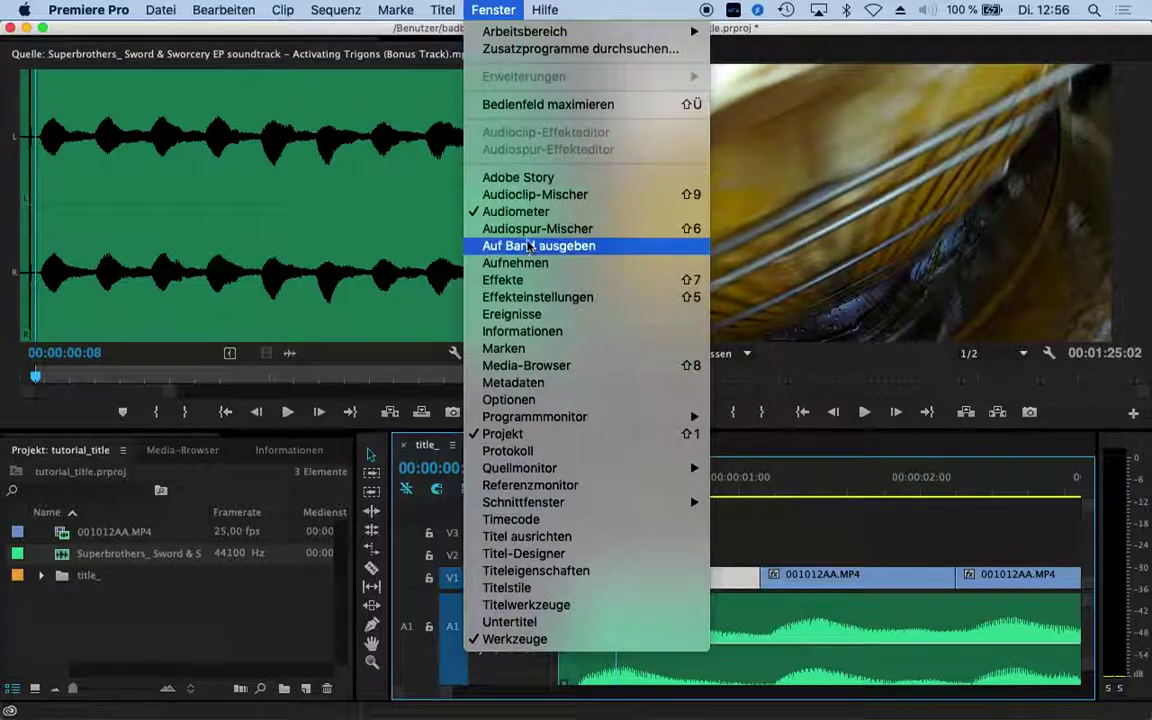
Keyframe the first clip's Deckkraft to fade in from 0% and out to 0% at its end
click(537, 297)
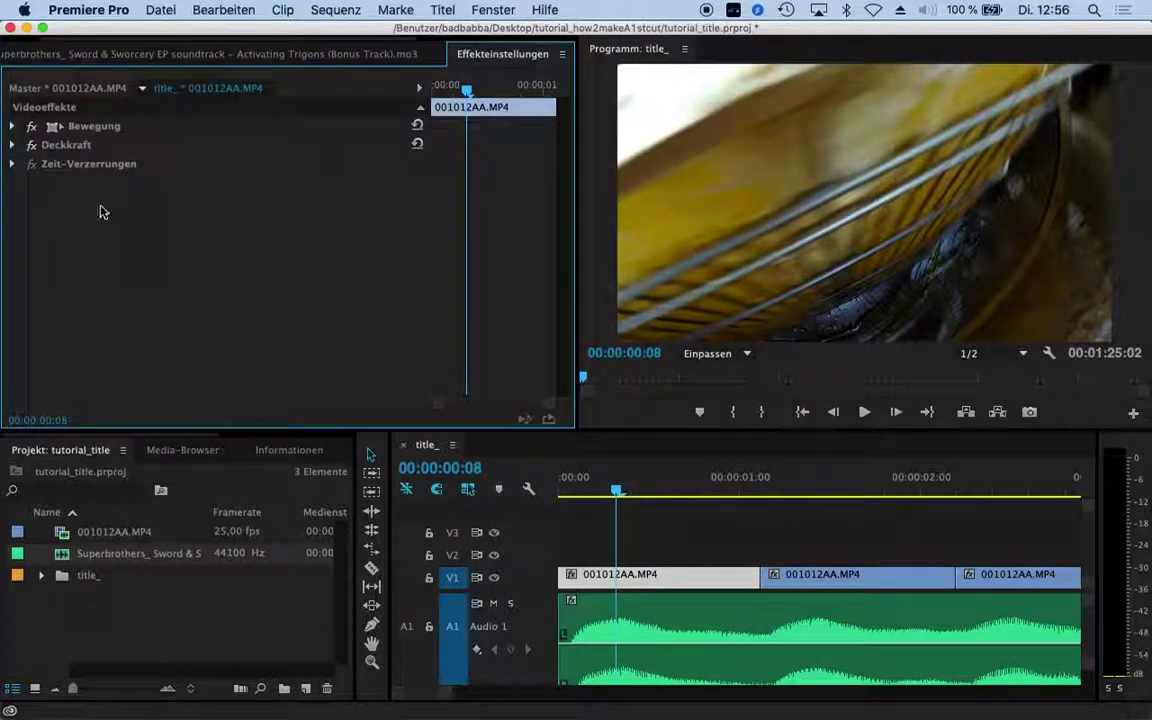
click(12, 145)
click(380, 183)
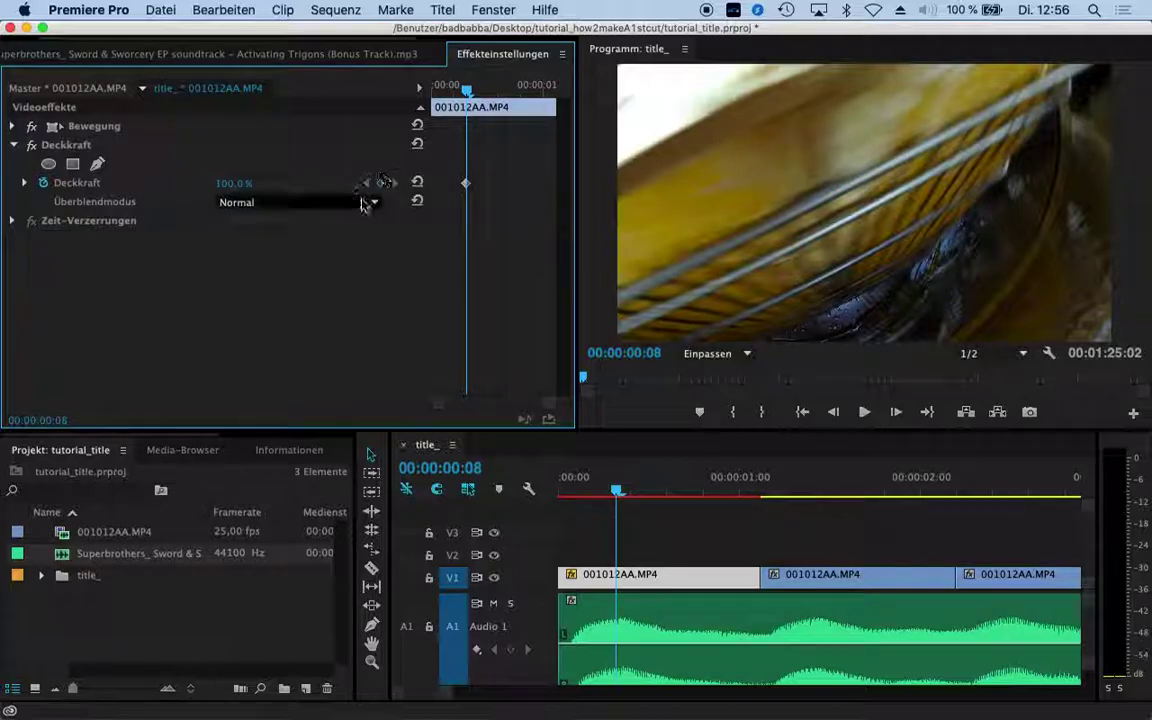
click(522, 483)
key(Home)
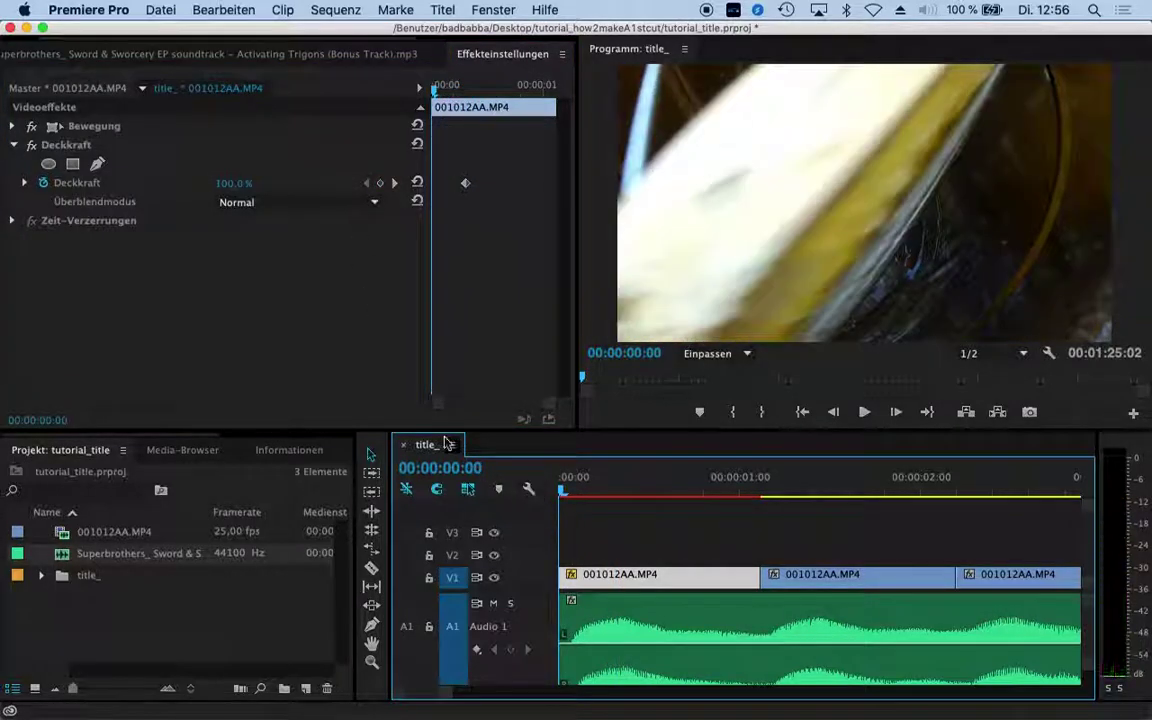
drag(233, 183, 150, 183)
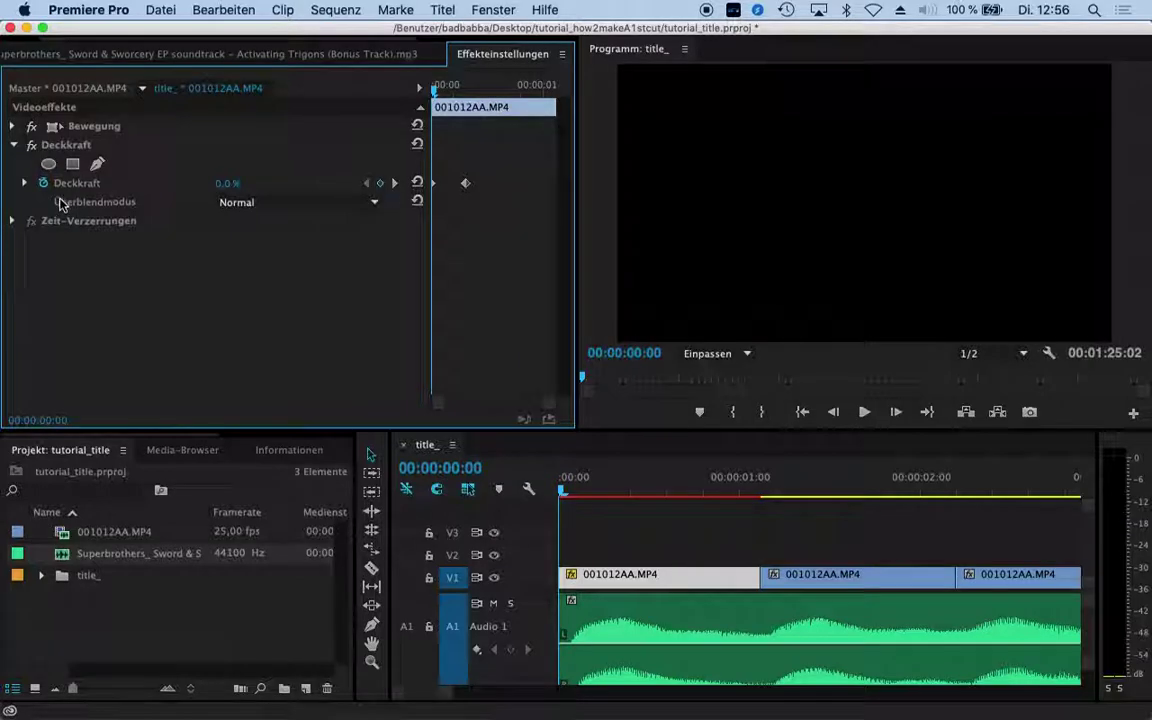
mouse_move(563, 491)
mouse_down()
mouse_move(619, 506)
mouse_move(762, 505)
mouse_up()
drag(218, 188, 170, 188)
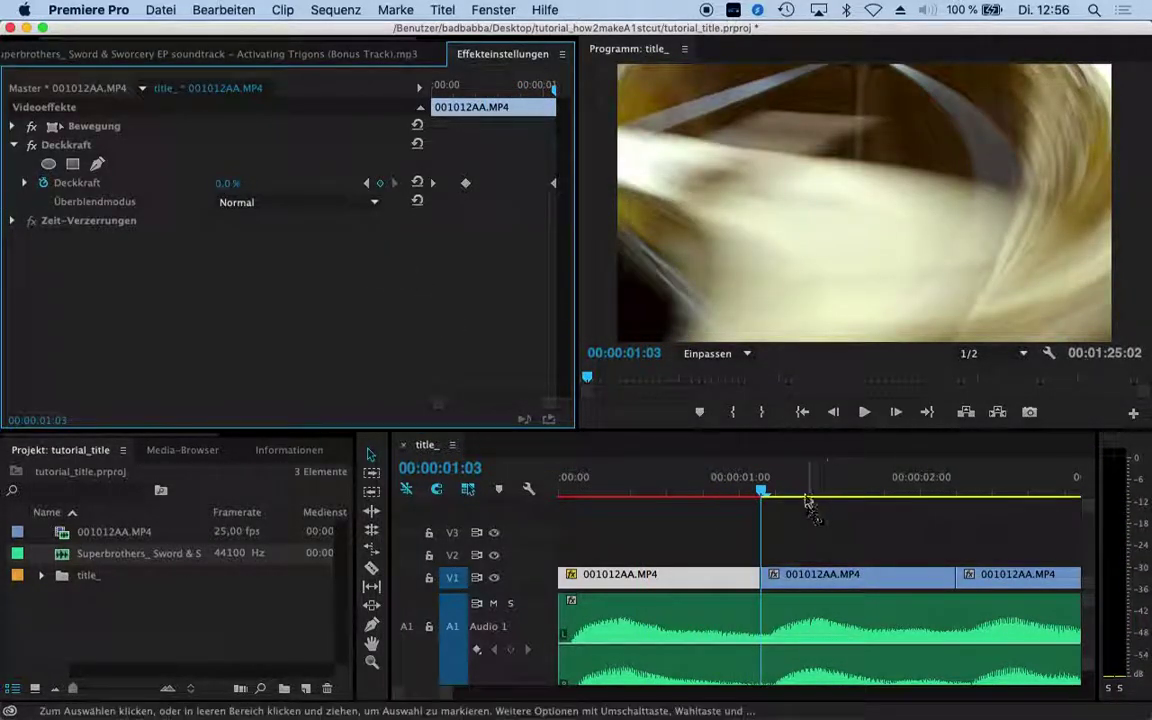
click(815, 580)
click(812, 482)
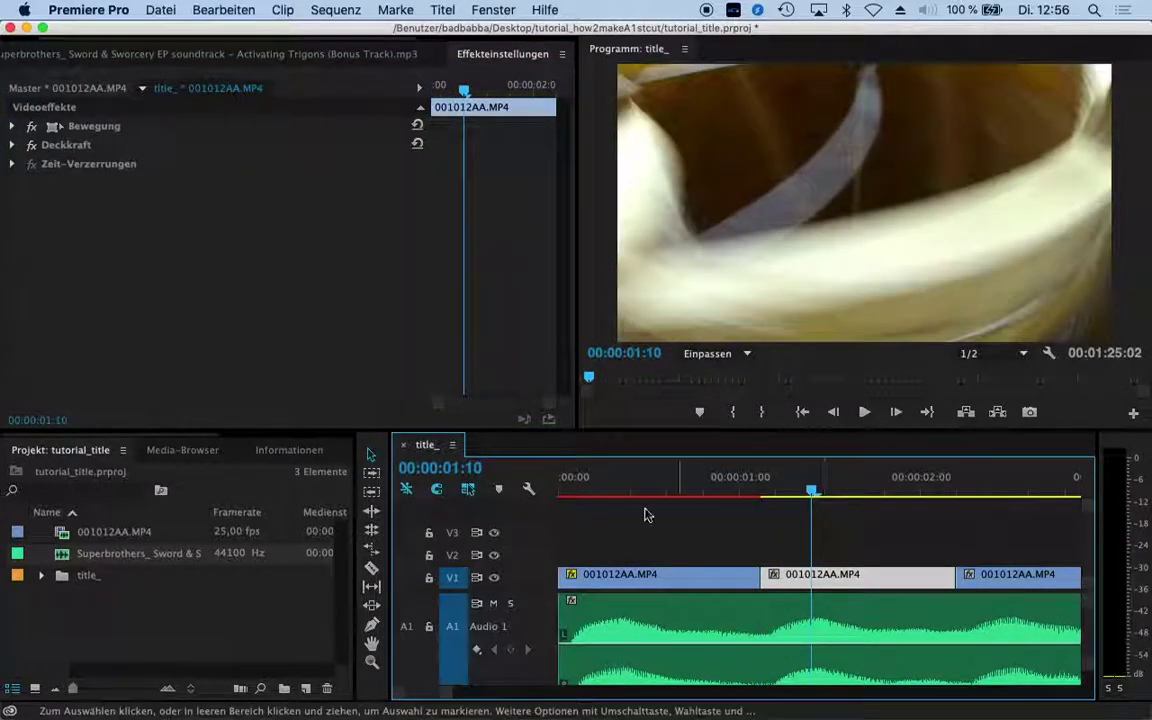
click(640, 575)
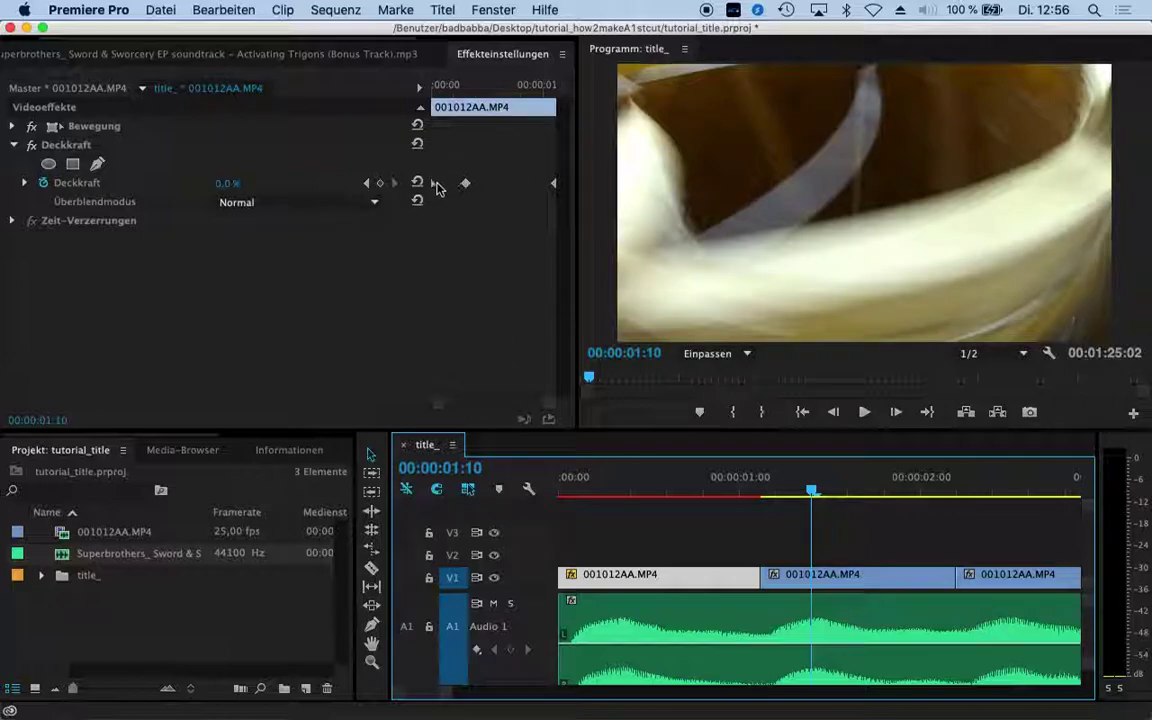
Give the middle clip 0% Deckkraft keyframes at its start and end
click(820, 583)
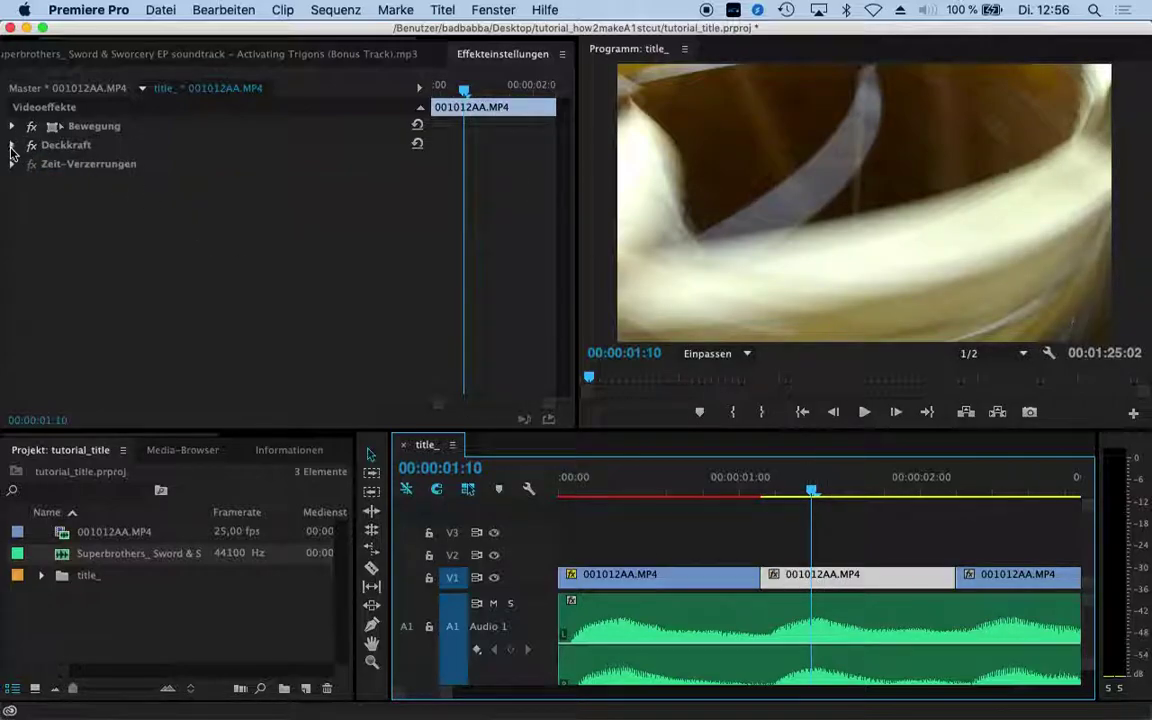
click(12, 146)
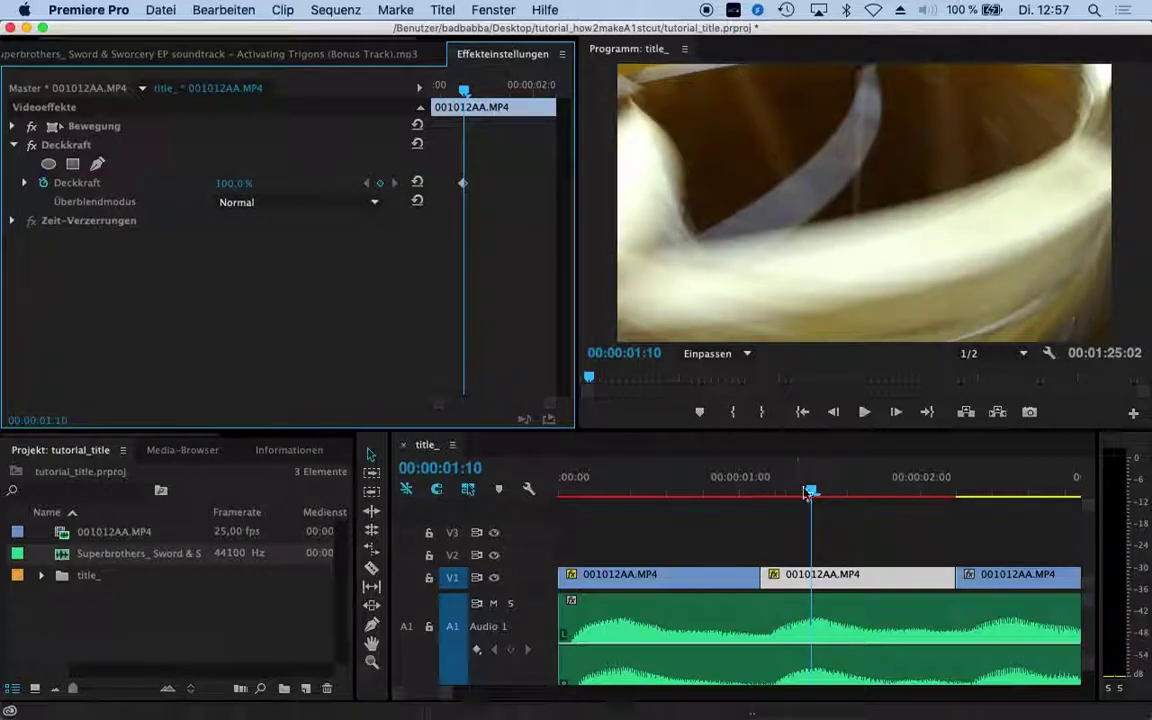
click(761, 488)
drag(223, 185, 130, 185)
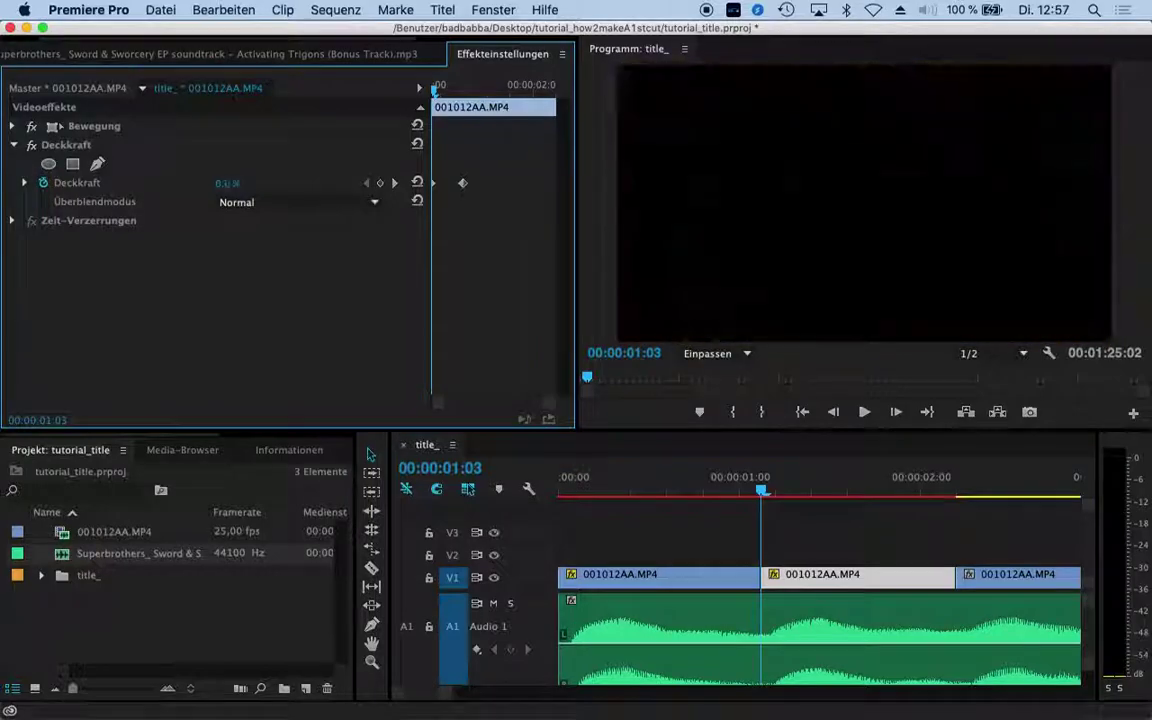
drag(814, 487, 957, 490)
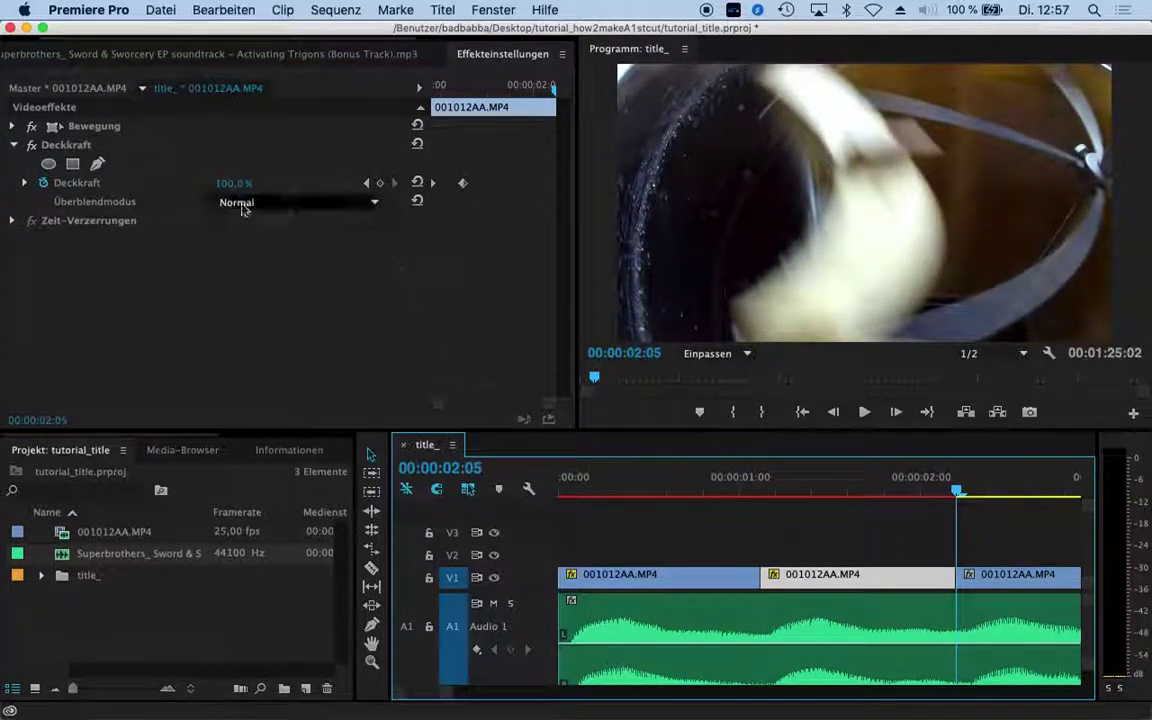
drag(239, 183, 140, 183)
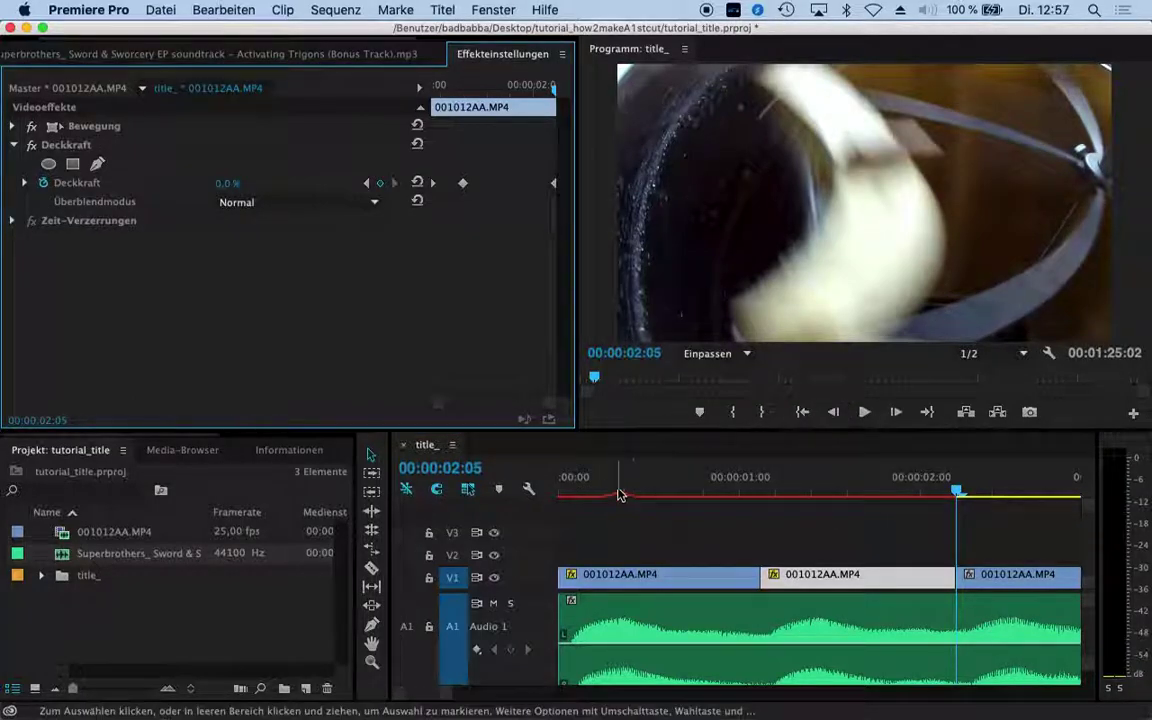
Play the sequence from the start to review the fades, then zoom the timeline out
click(803, 412)
click(864, 412)
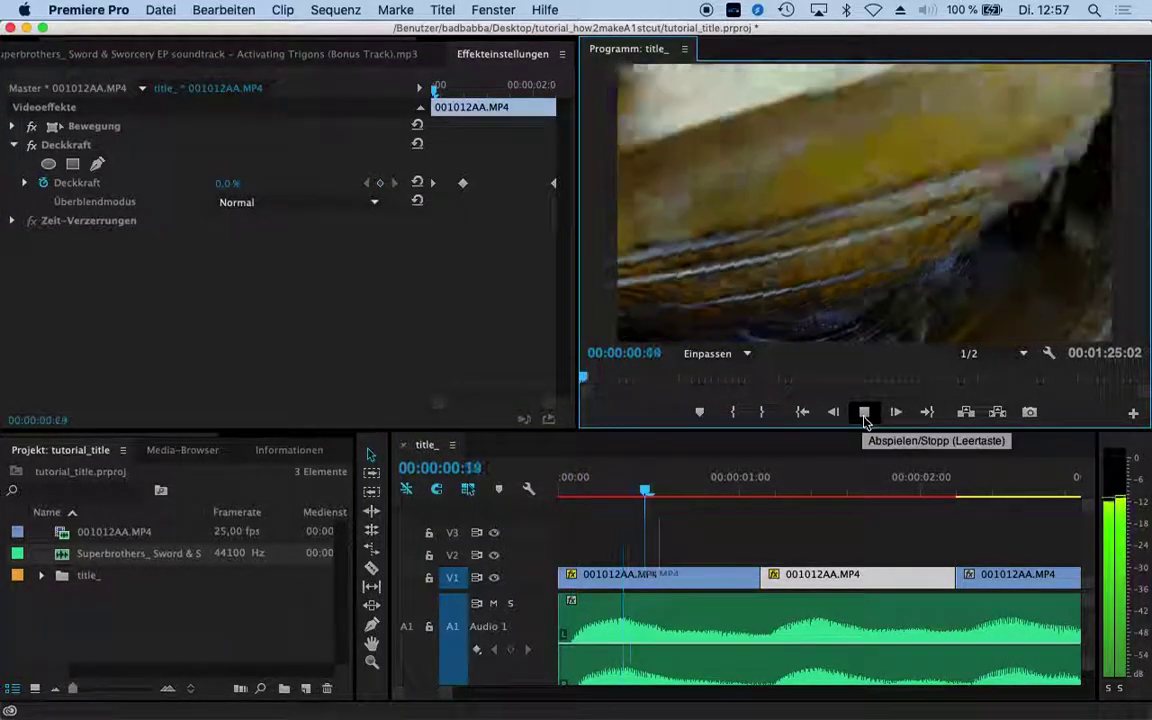
click(864, 412)
drag(476, 702, 450, 689)
click(825, 493)
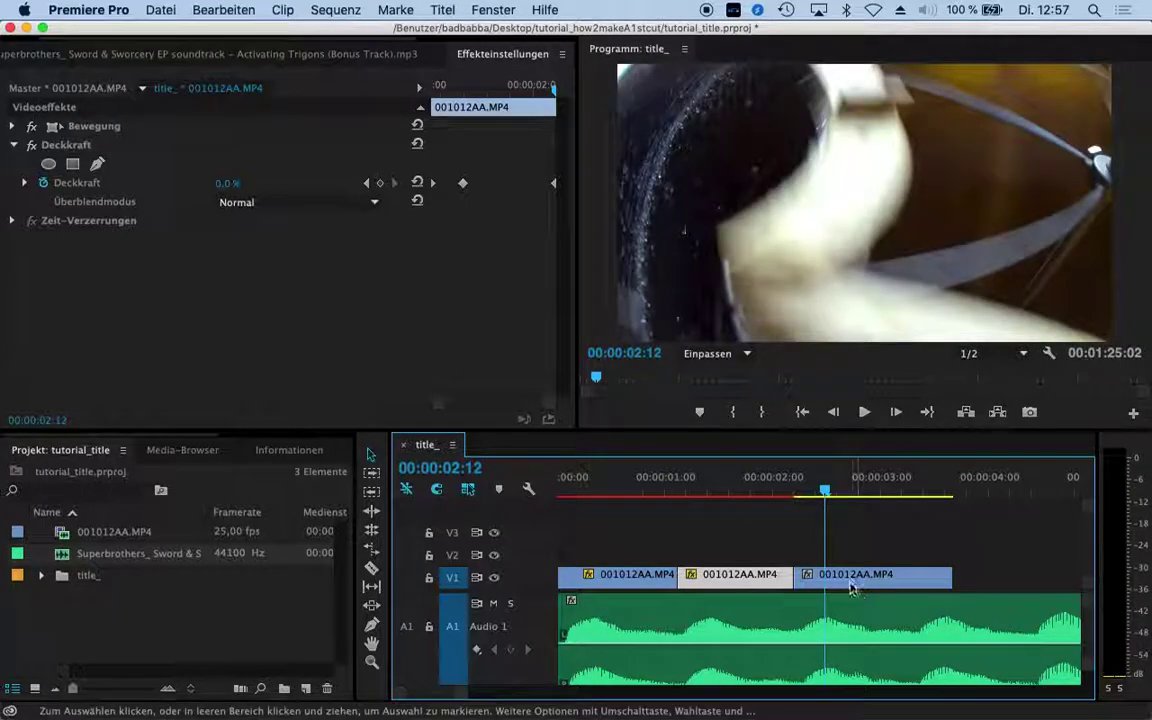
Keyframe the third clip's Deckkraft to 0% at its start
click(900, 575)
click(11, 146)
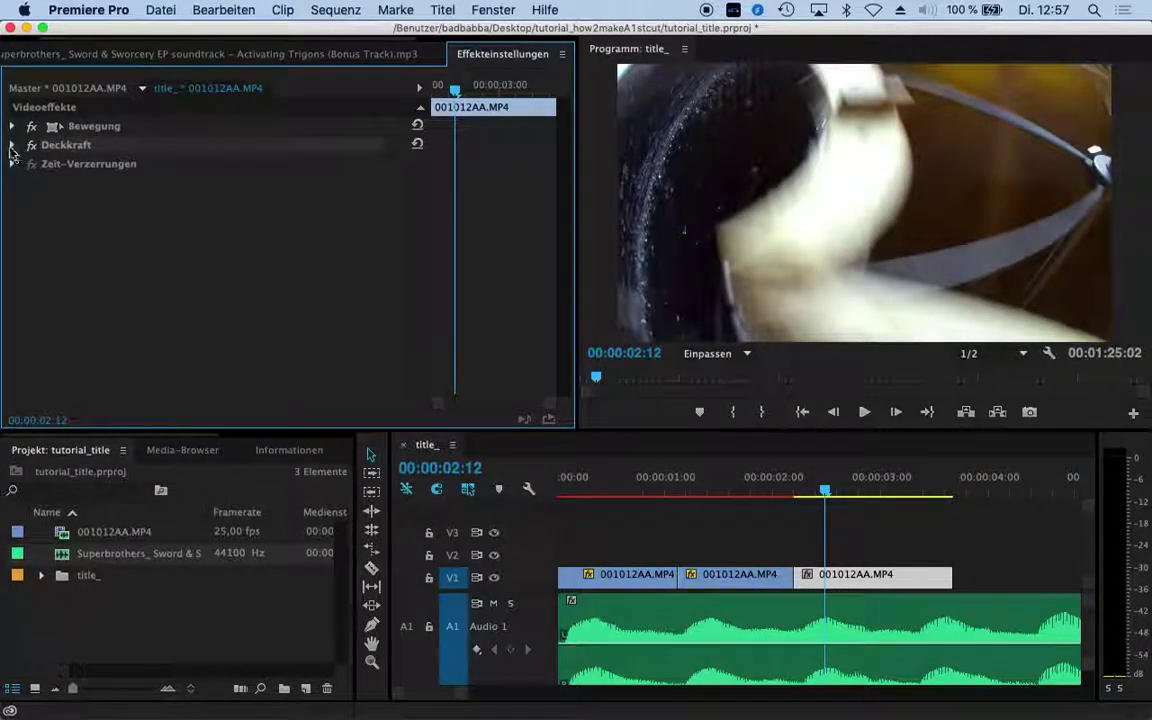
click(380, 185)
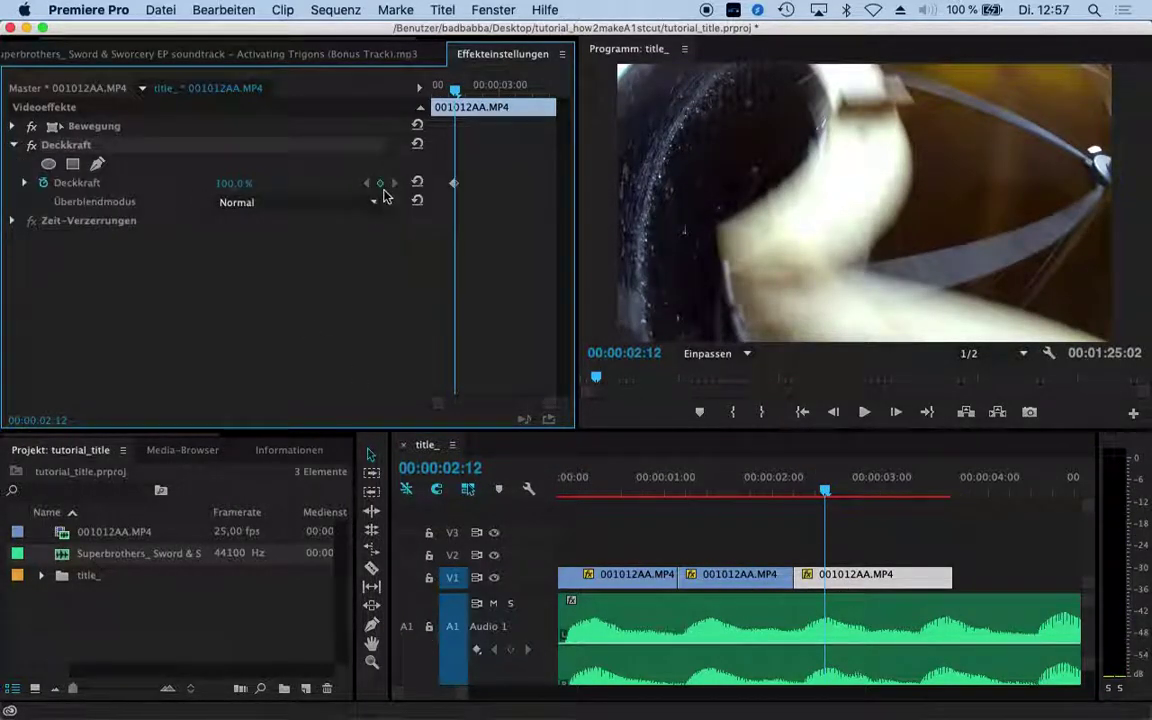
click(818, 522)
key(Up)
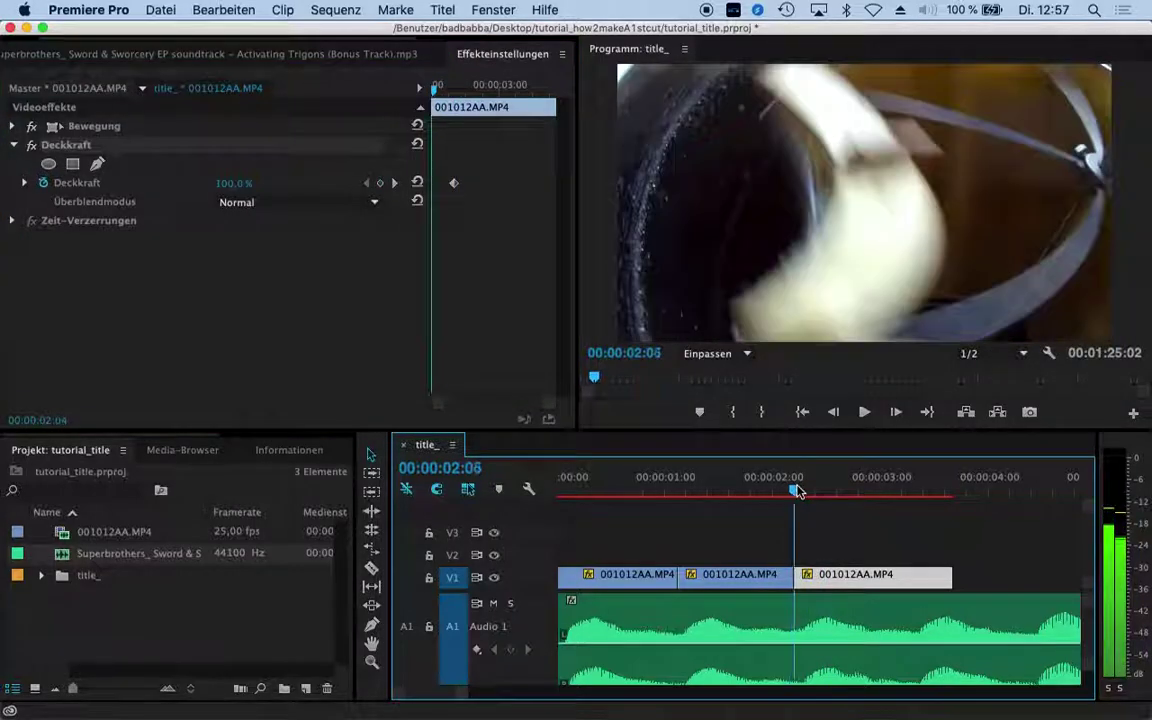
drag(230, 190, 28, 209)
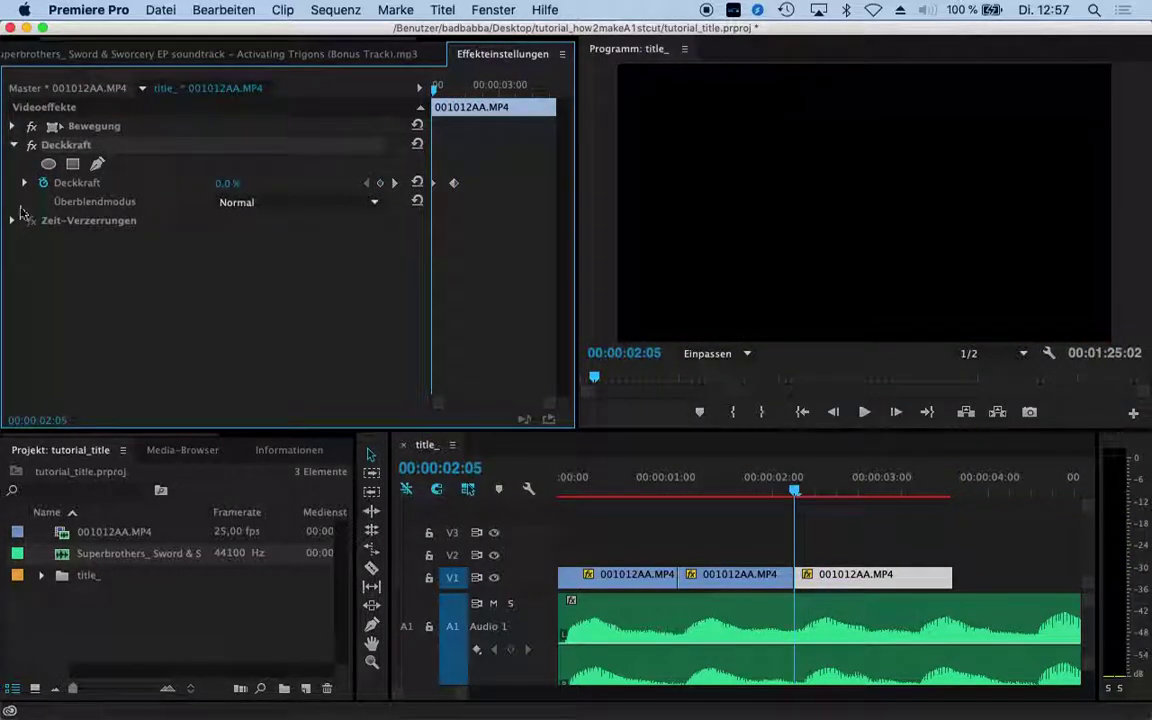
Set the third clip's Deckkraft to 0% on its last frame and check the fade
drag(944, 490, 955, 493)
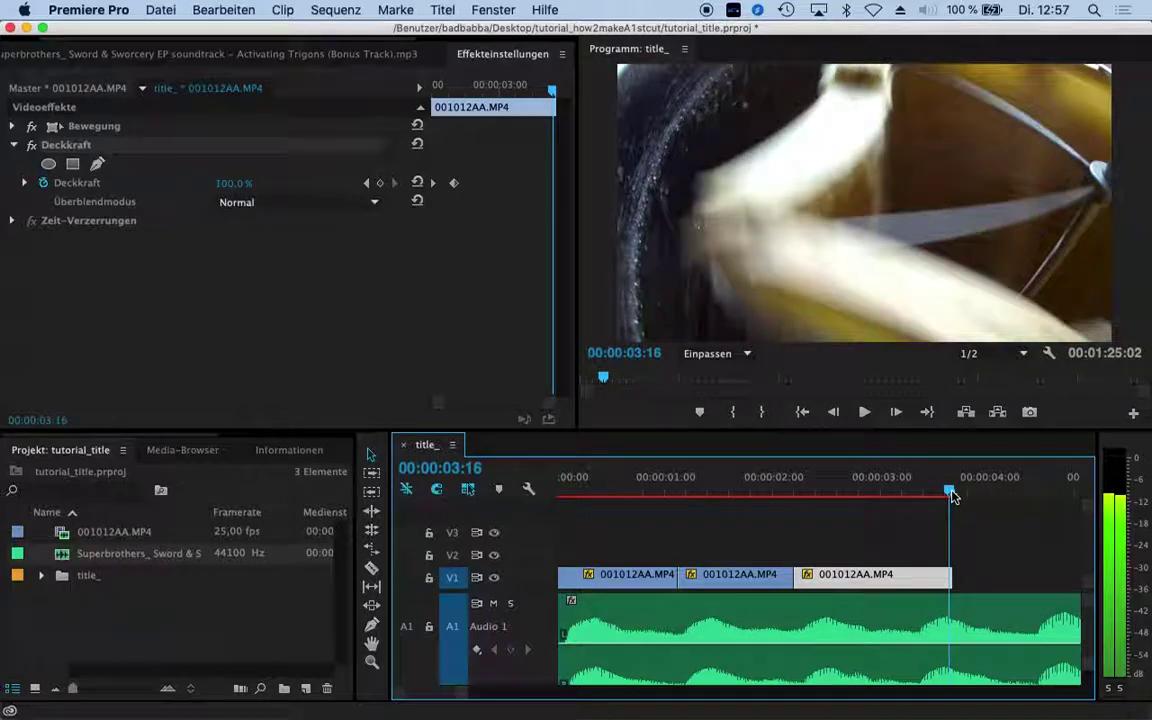
drag(957, 497, 951, 493)
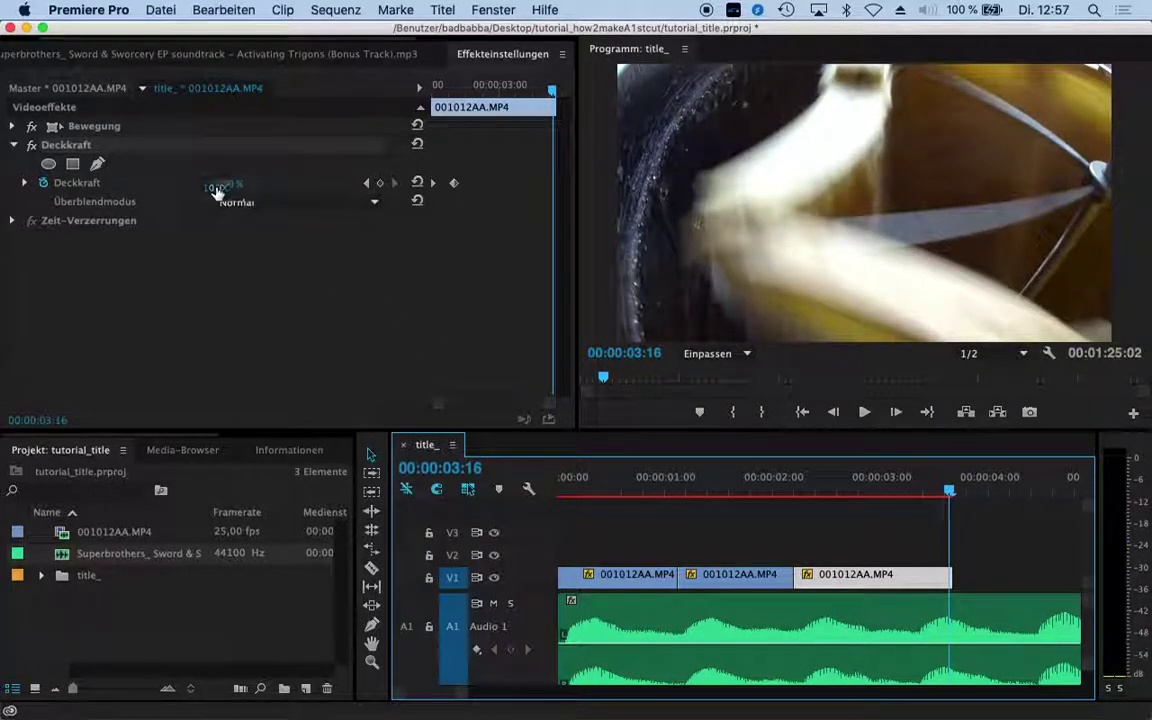
click(434, 182)
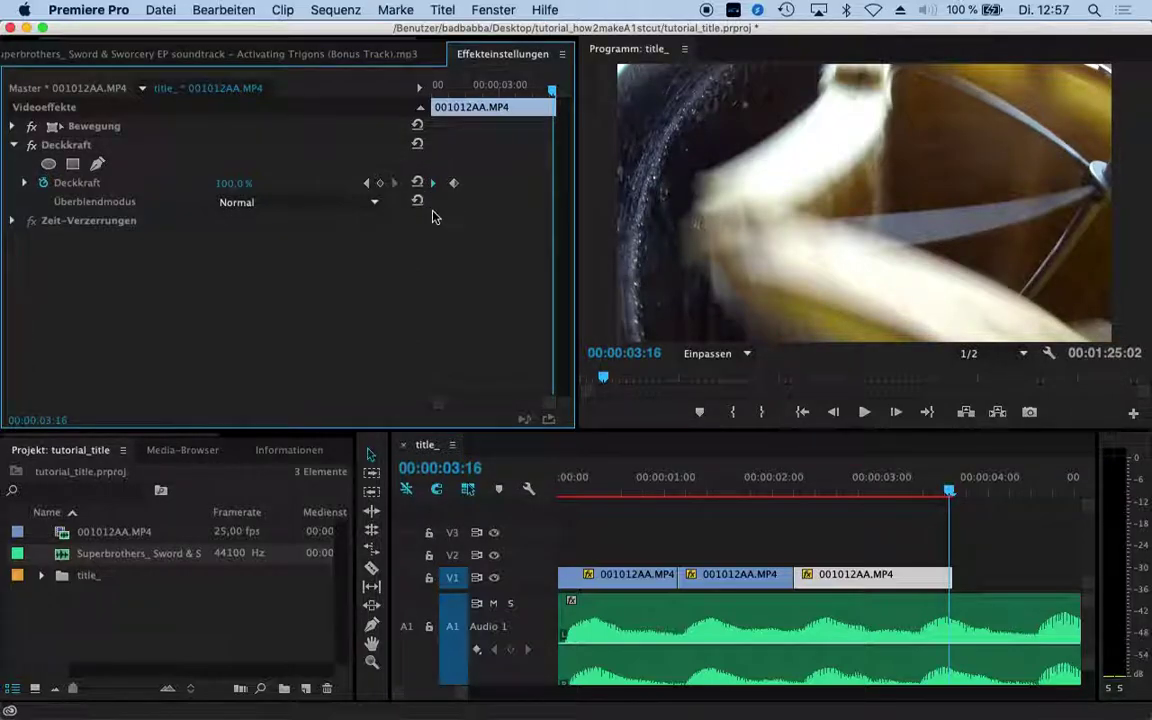
text(0)
key(Return)
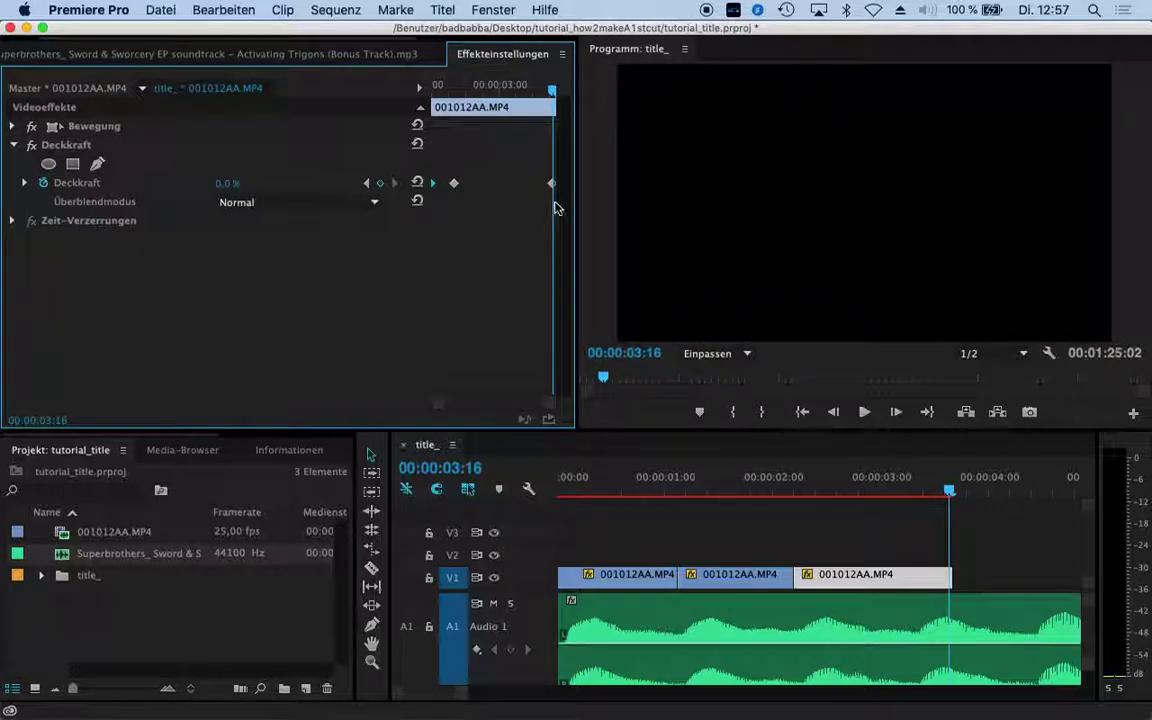
drag(548, 102, 445, 106)
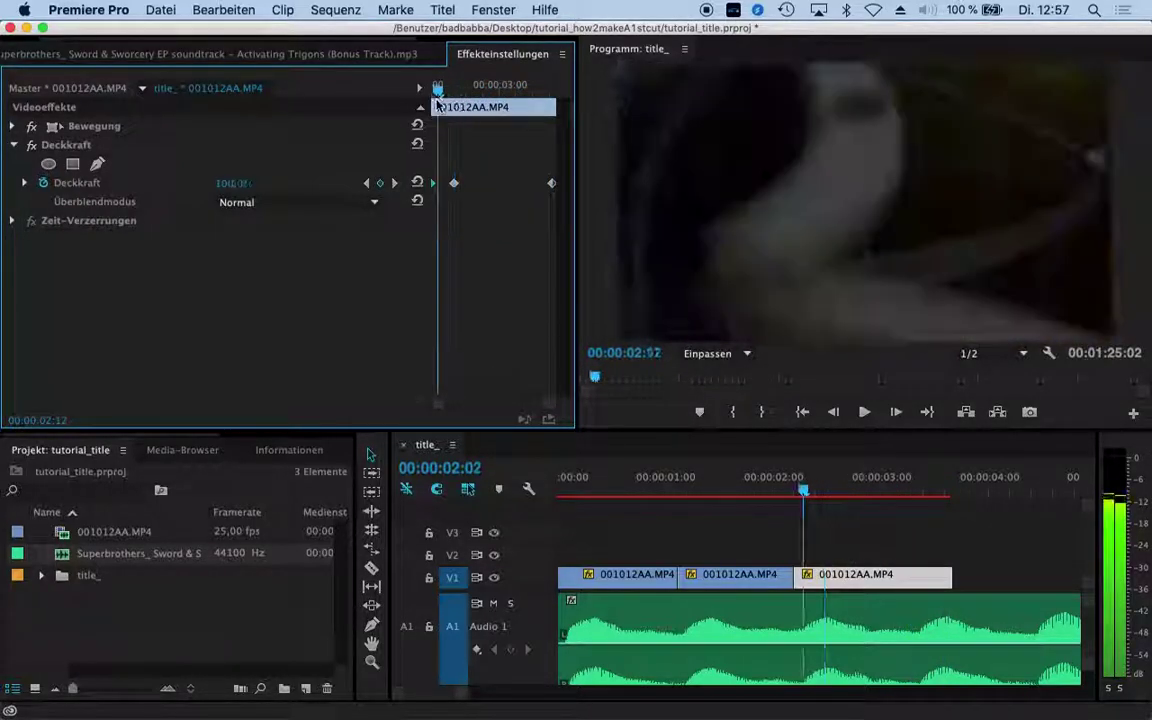
drag(445, 106, 433, 106)
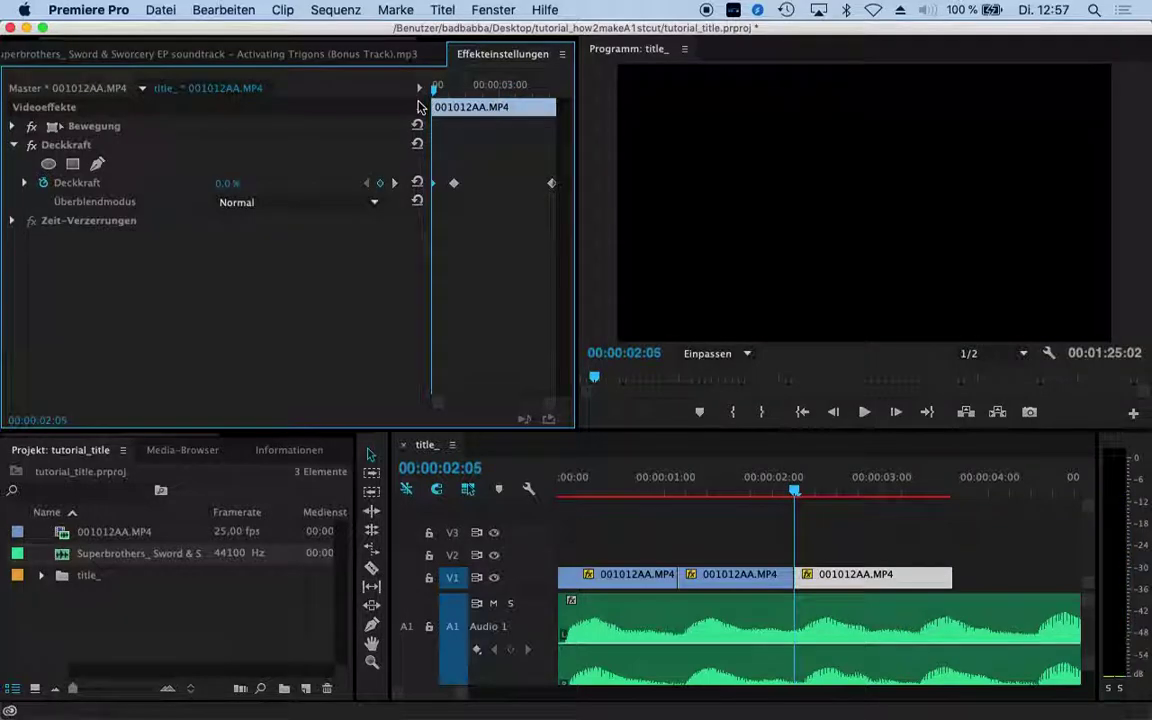
Play the sequence from the start, zoom the timeline out, and expand the title_ bin
drag(688, 480, 522, 483)
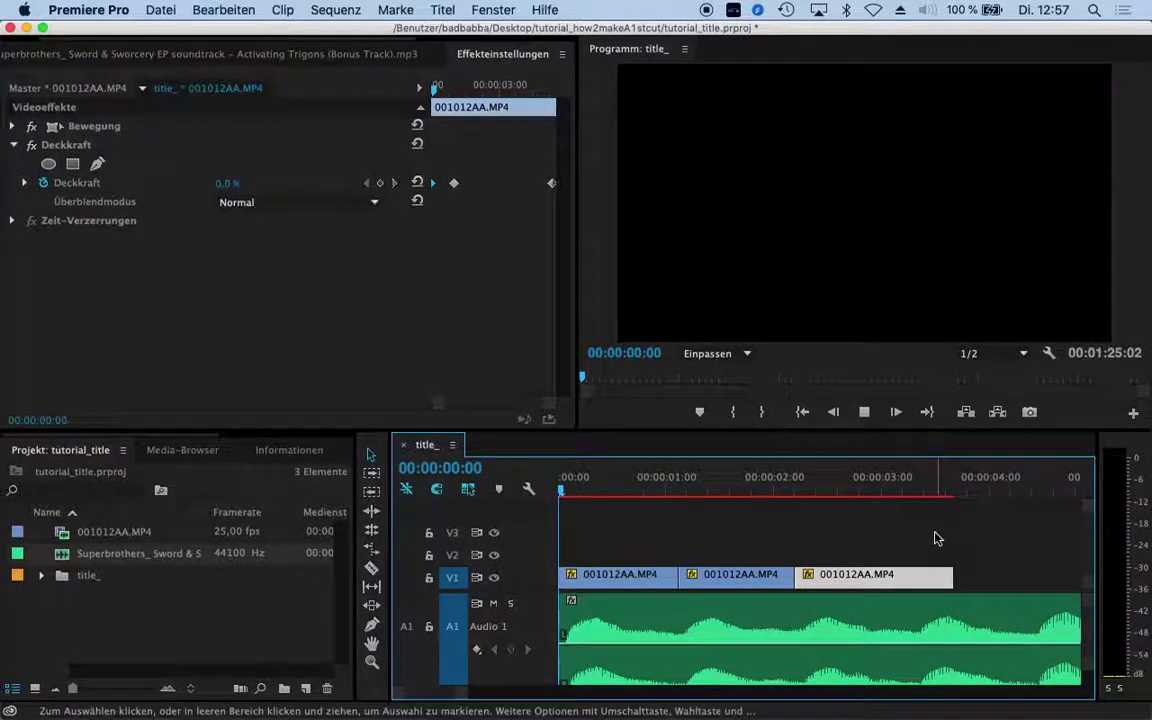
key(space)
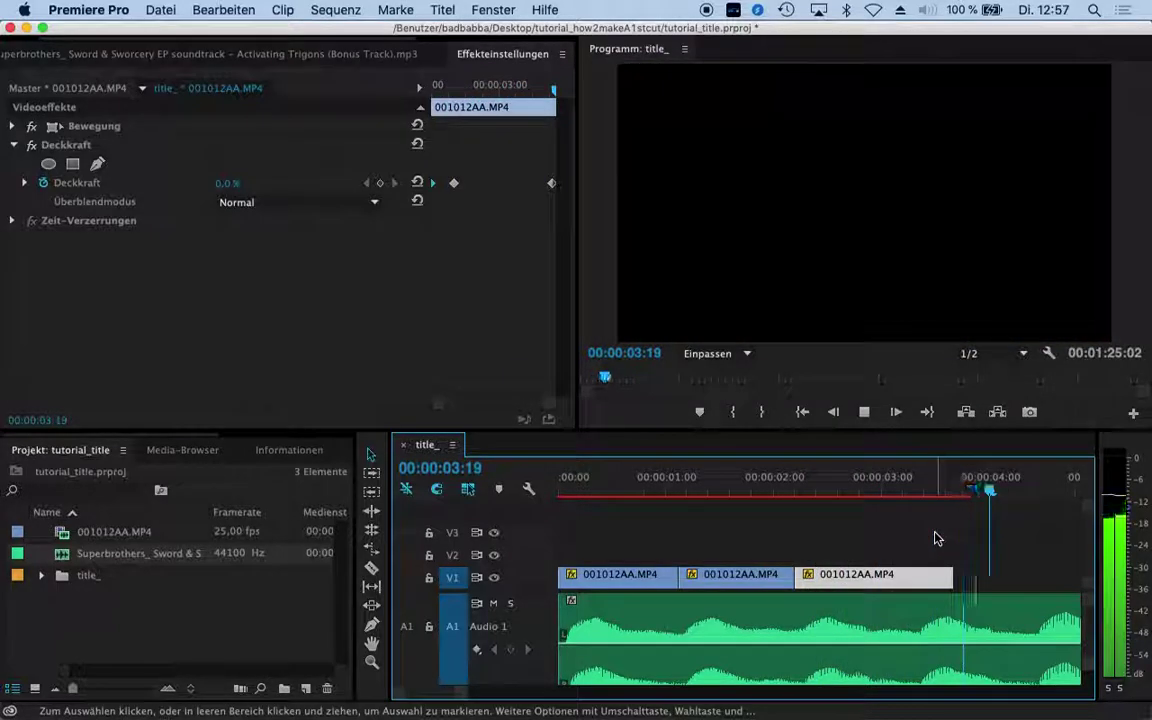
key(space)
key(minus)
key(minus)
key(minus)
mouse_move(493, 712)
click(42, 576)
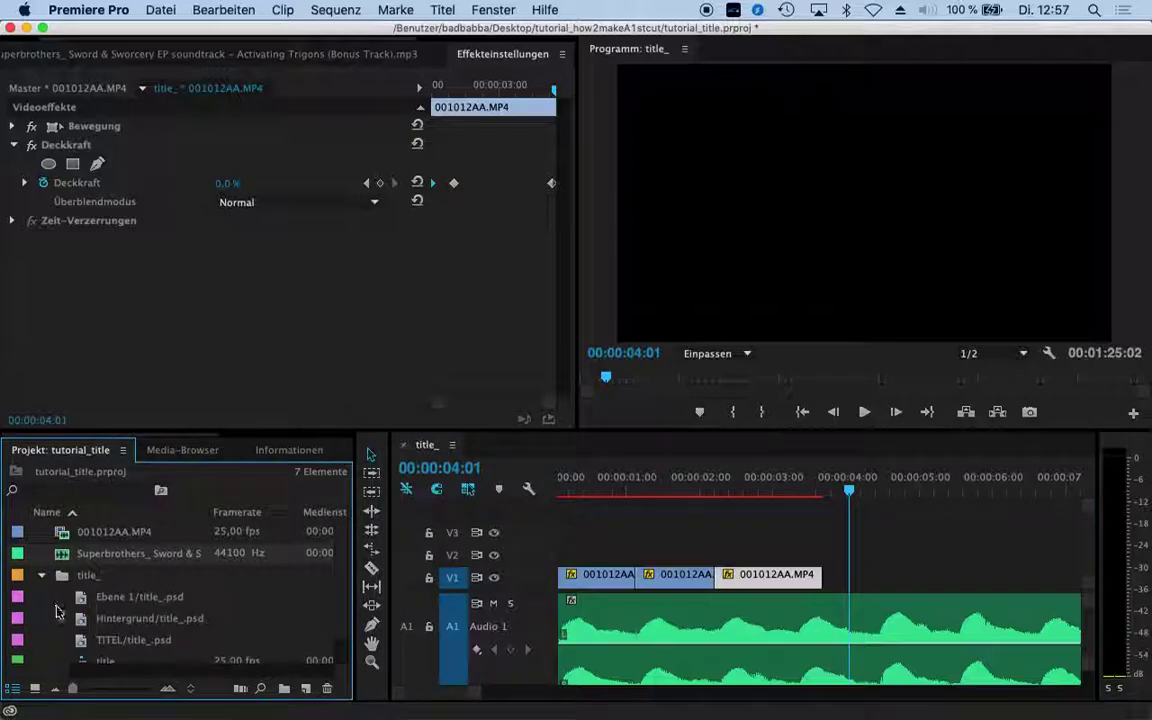
Inspect the title_.psd layers and park the playhead at 00:00:02:14
click(119, 598)
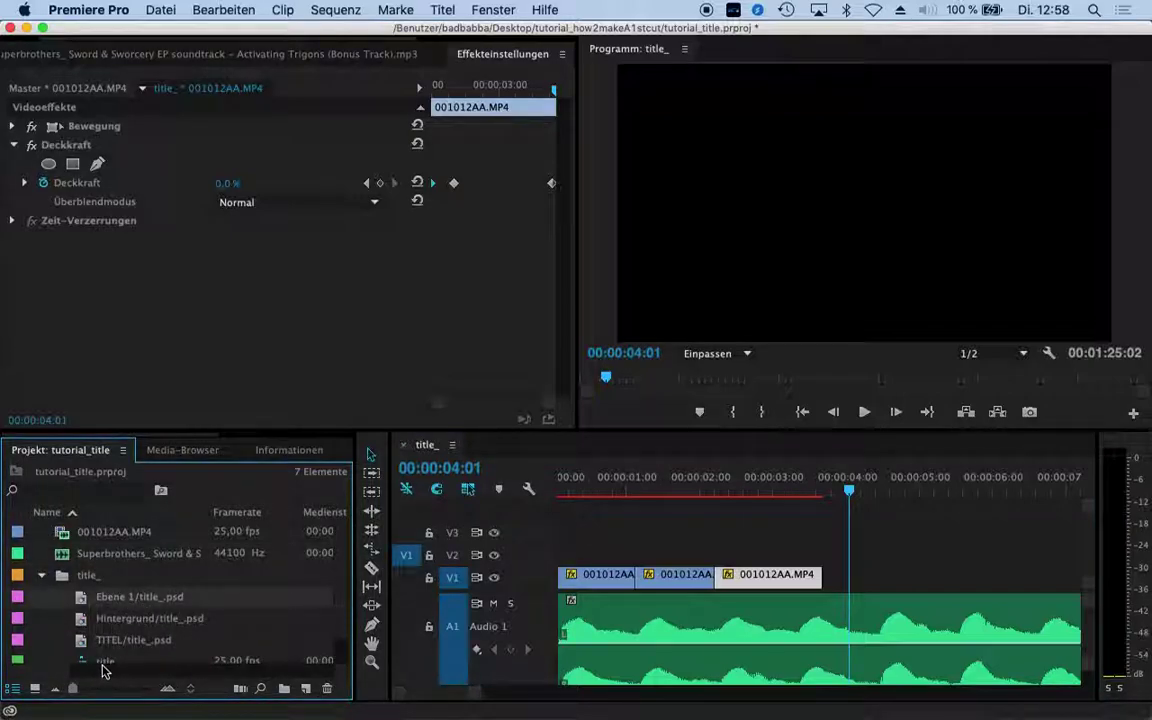
double_click(105, 662)
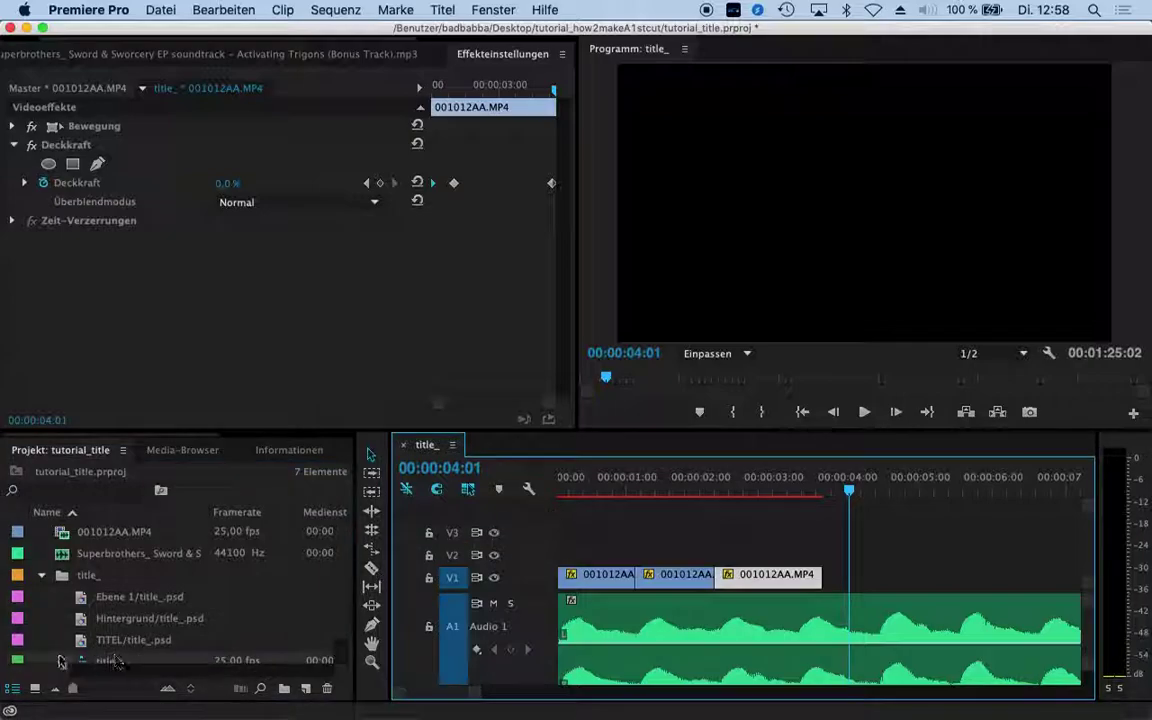
drag(585, 470, 562, 477)
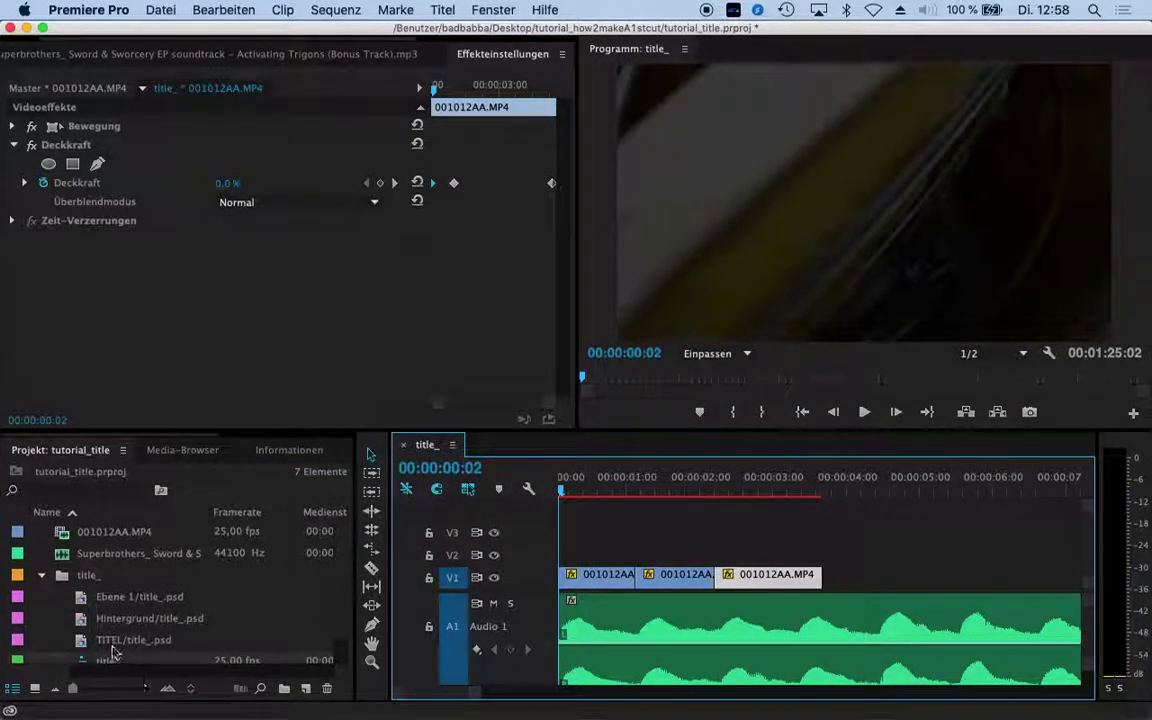
click(106, 648)
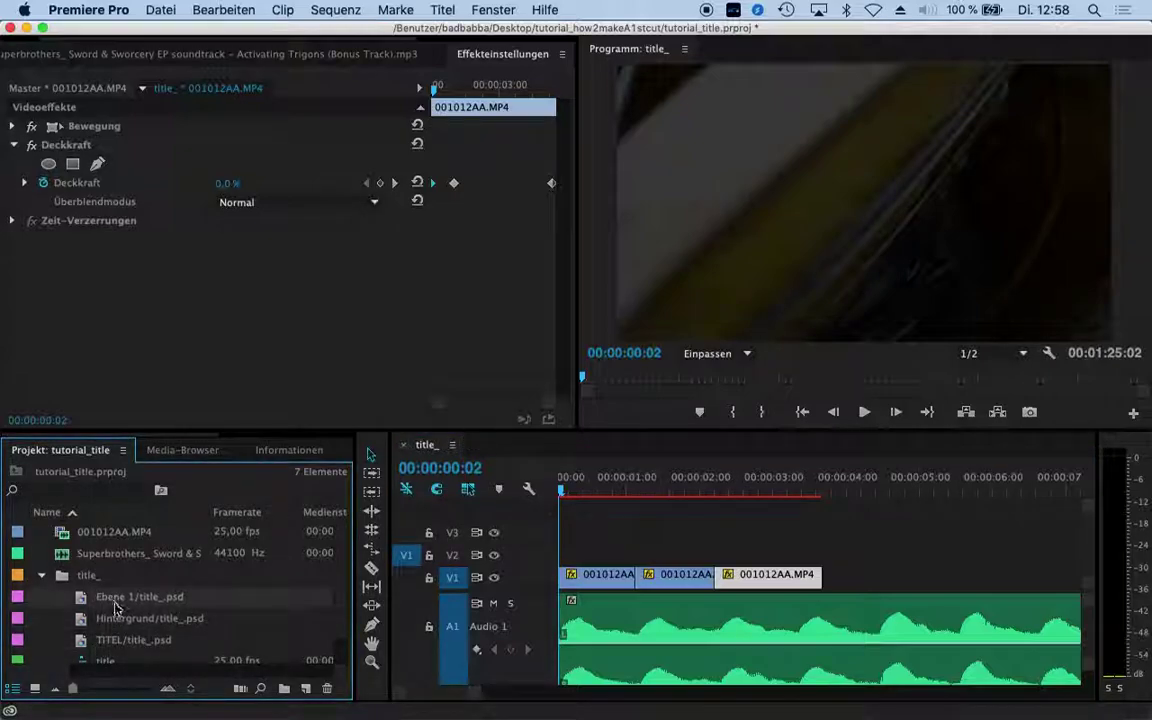
click(766, 492)
drag(766, 492, 740, 492)
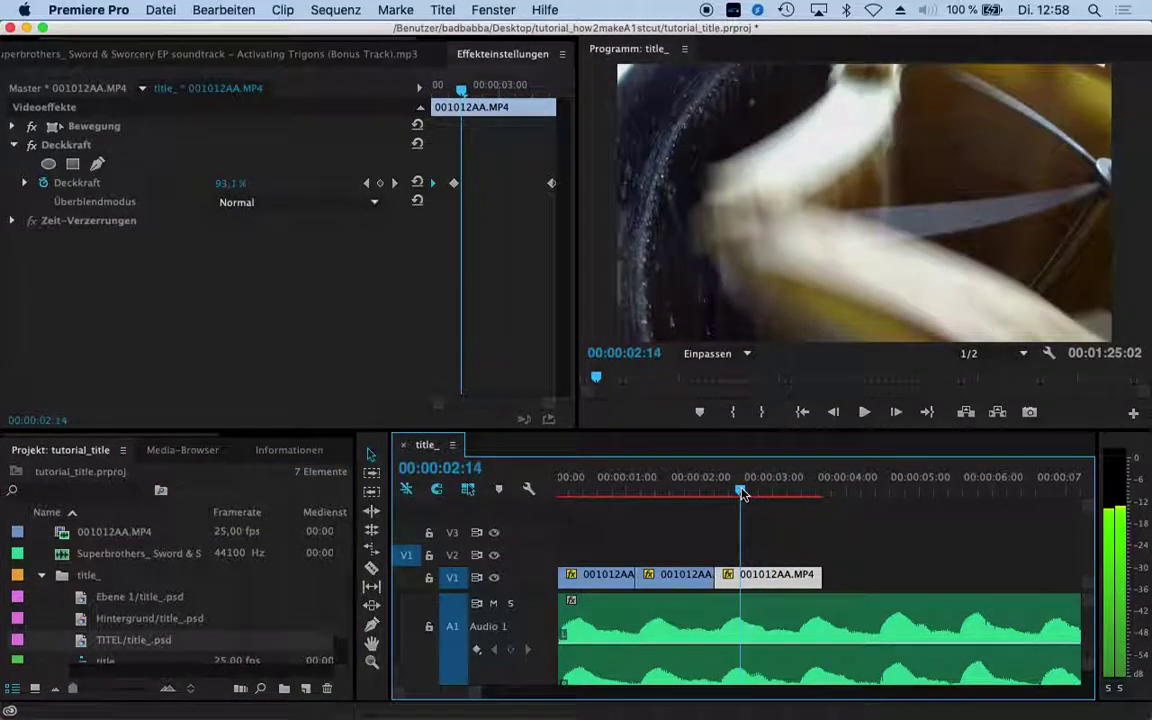
Drop the TITEL/title_.psd layer onto V2 and slide it to start around one second
drag(97, 647, 727, 561)
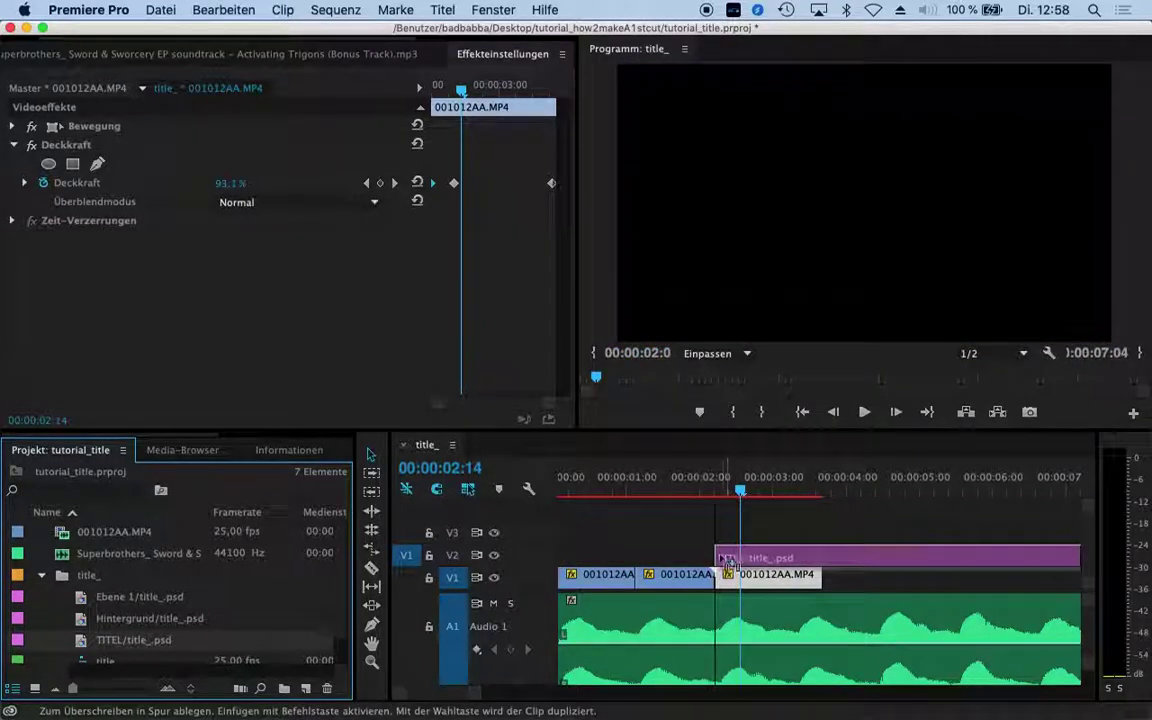
drag(727, 561, 76, 645)
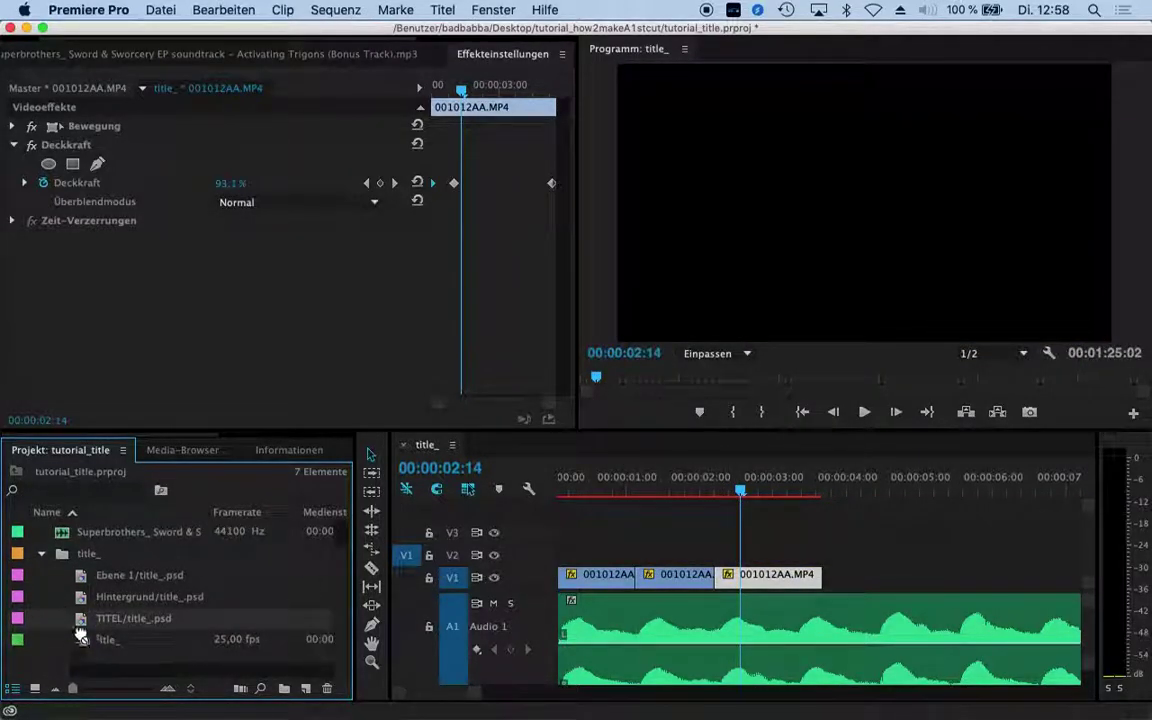
drag(80, 638, 728, 552)
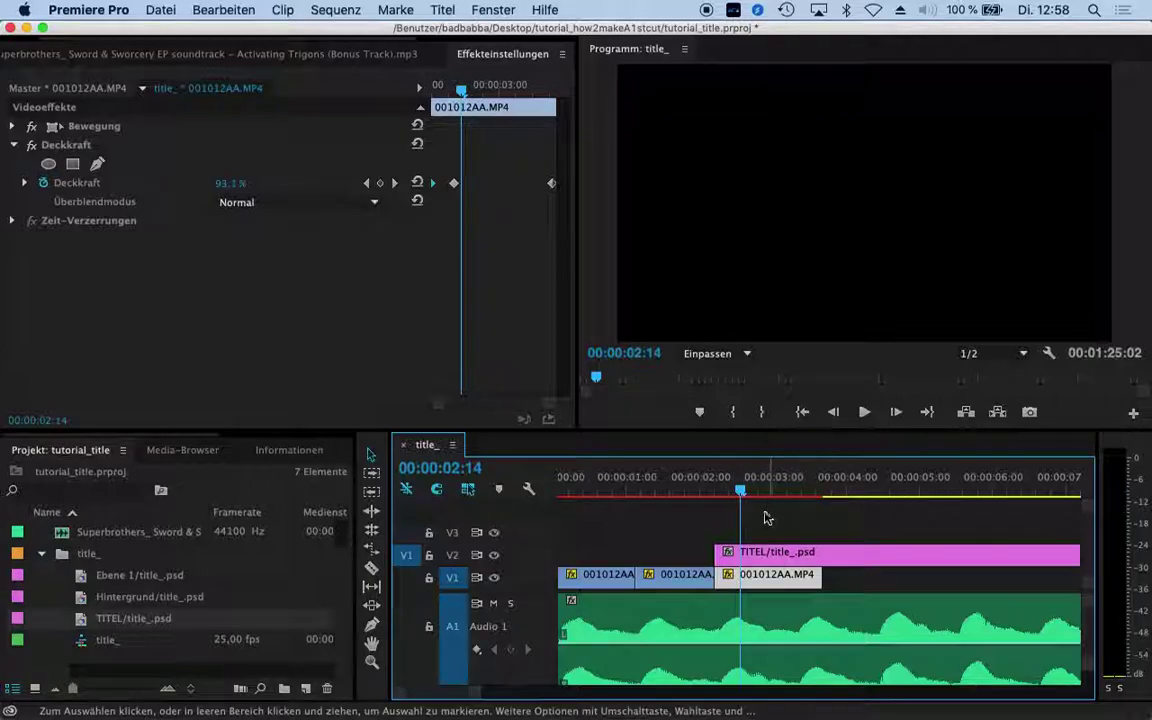
drag(743, 494, 742, 496)
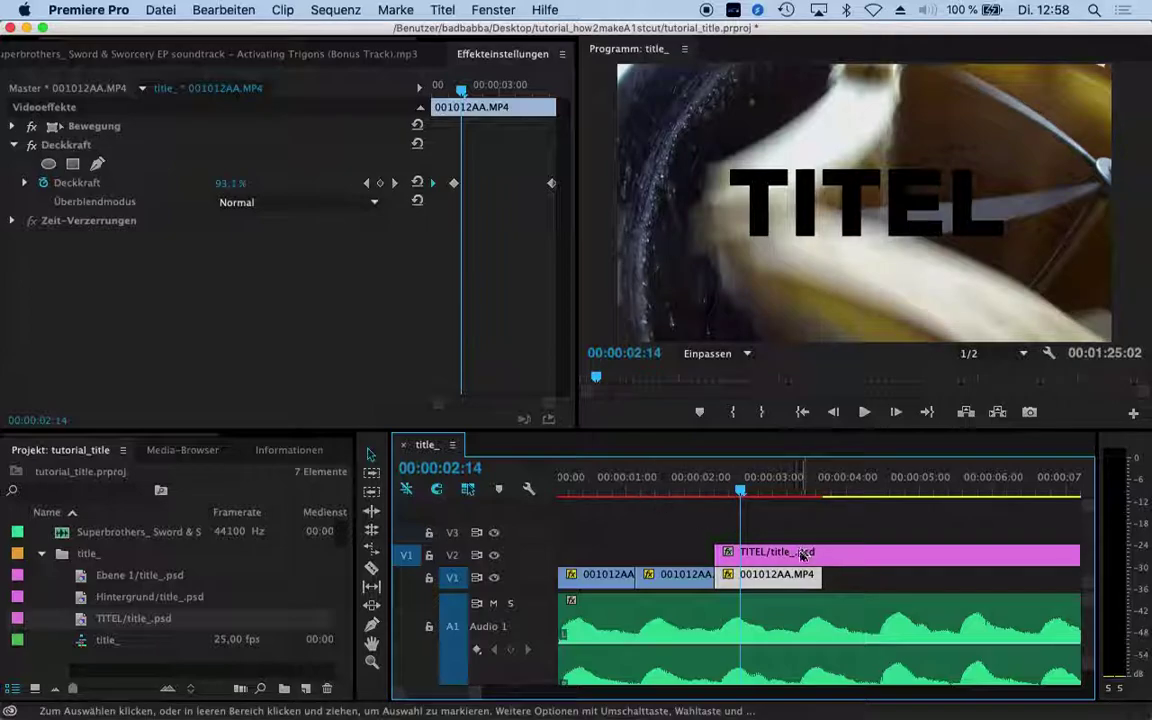
drag(801, 552, 722, 563)
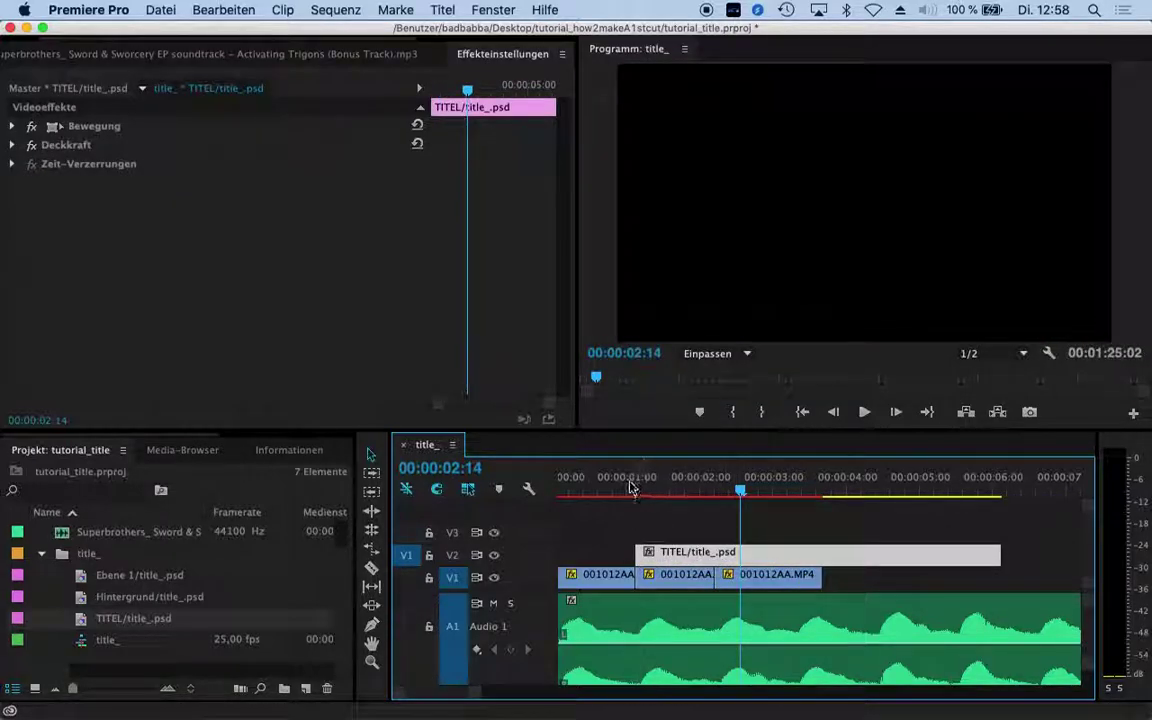
Keyframe the title's Deckkraft: 0% at 00:00:01:03, 100% at 00:00:02:13, 0% at 00:00:03:16
drag(638, 490, 663, 489)
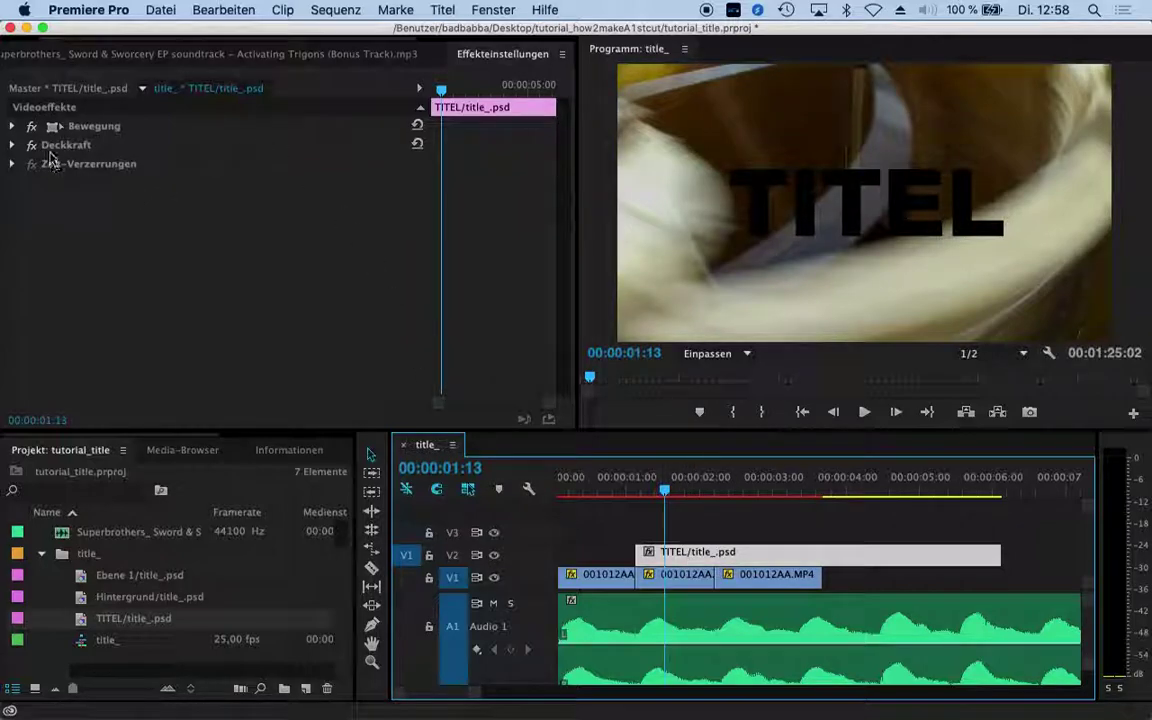
click(12, 146)
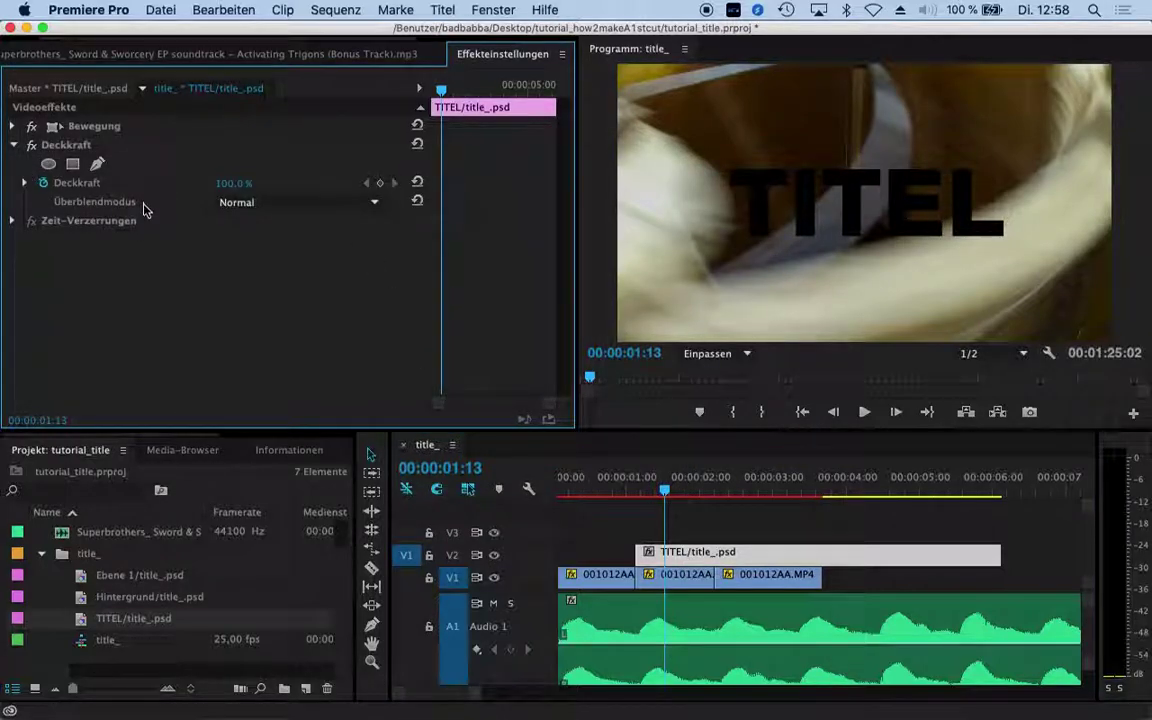
click(233, 185)
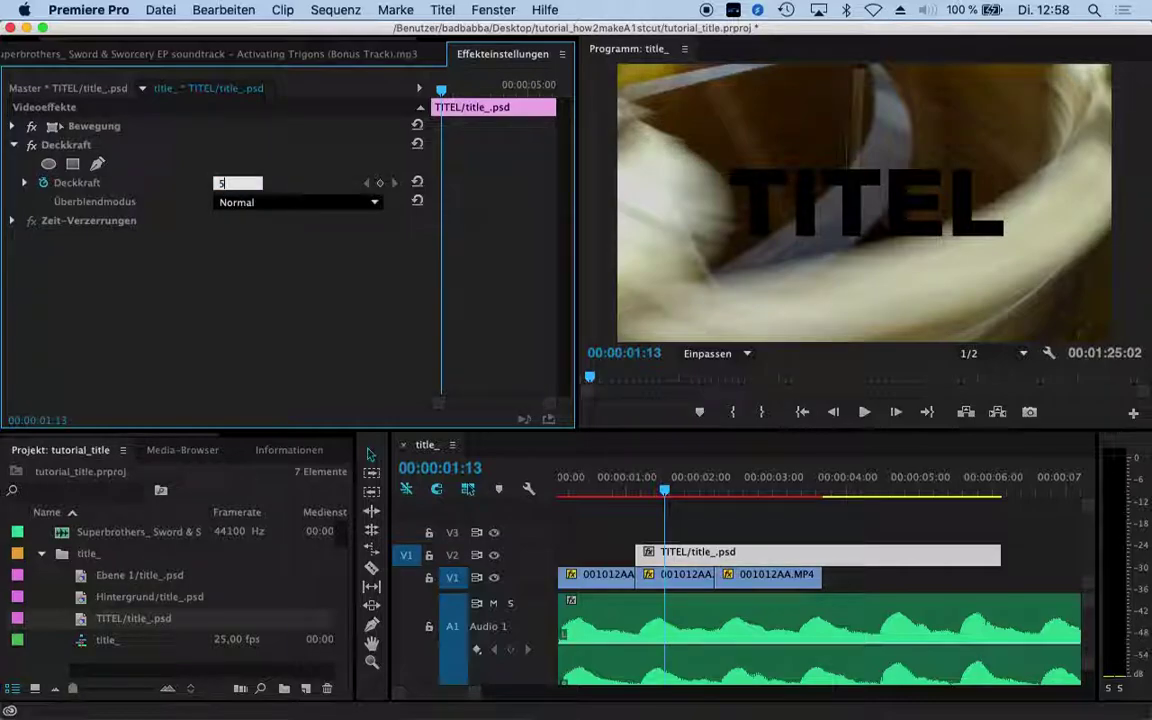
key(Return)
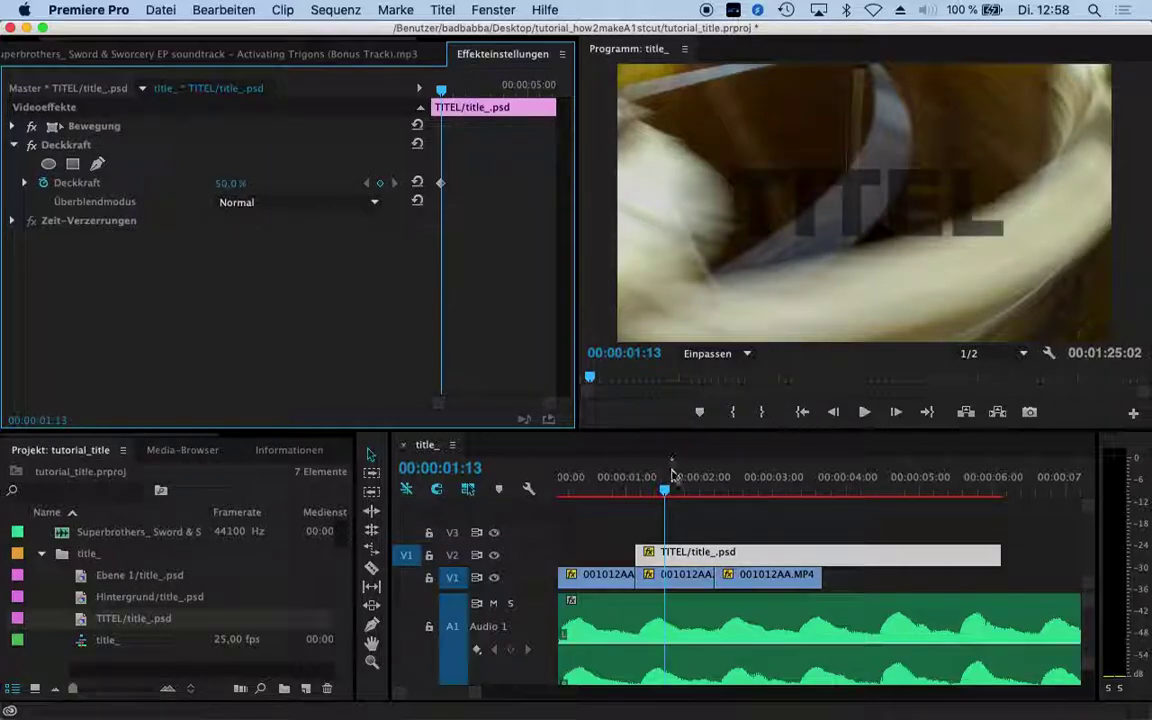
click(655, 493)
drag(655, 497, 634, 490)
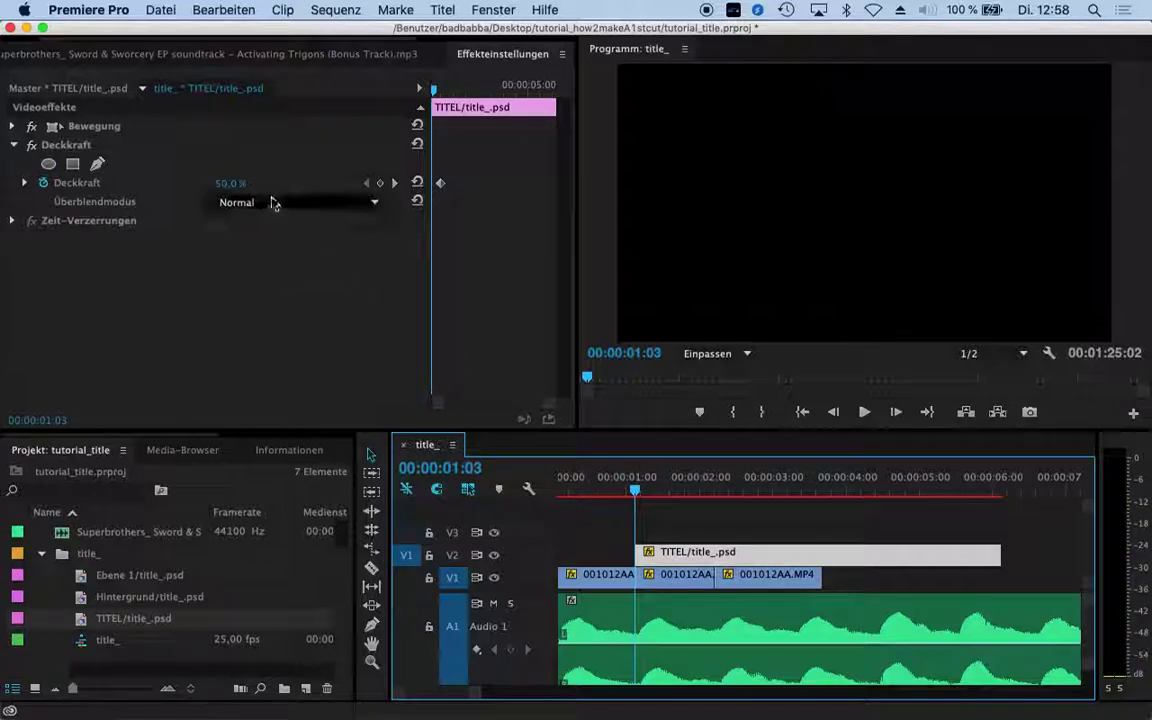
drag(250, 187, 190, 185)
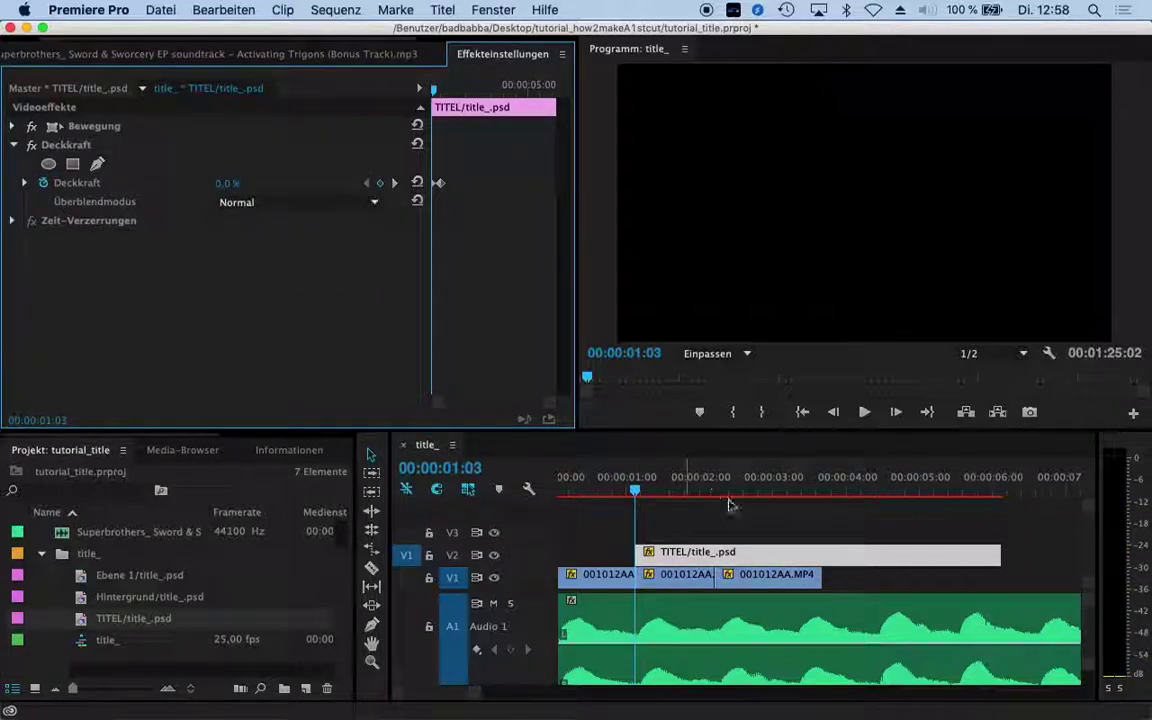
drag(713, 495, 737, 493)
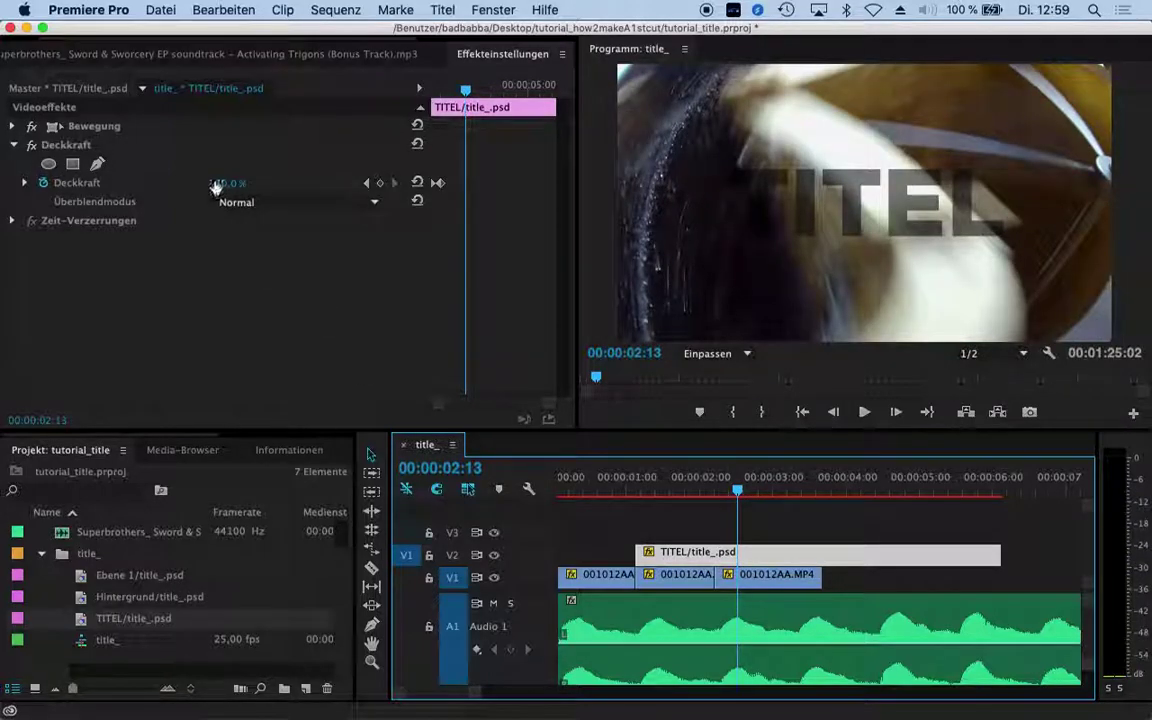
drag(215, 188, 290, 186)
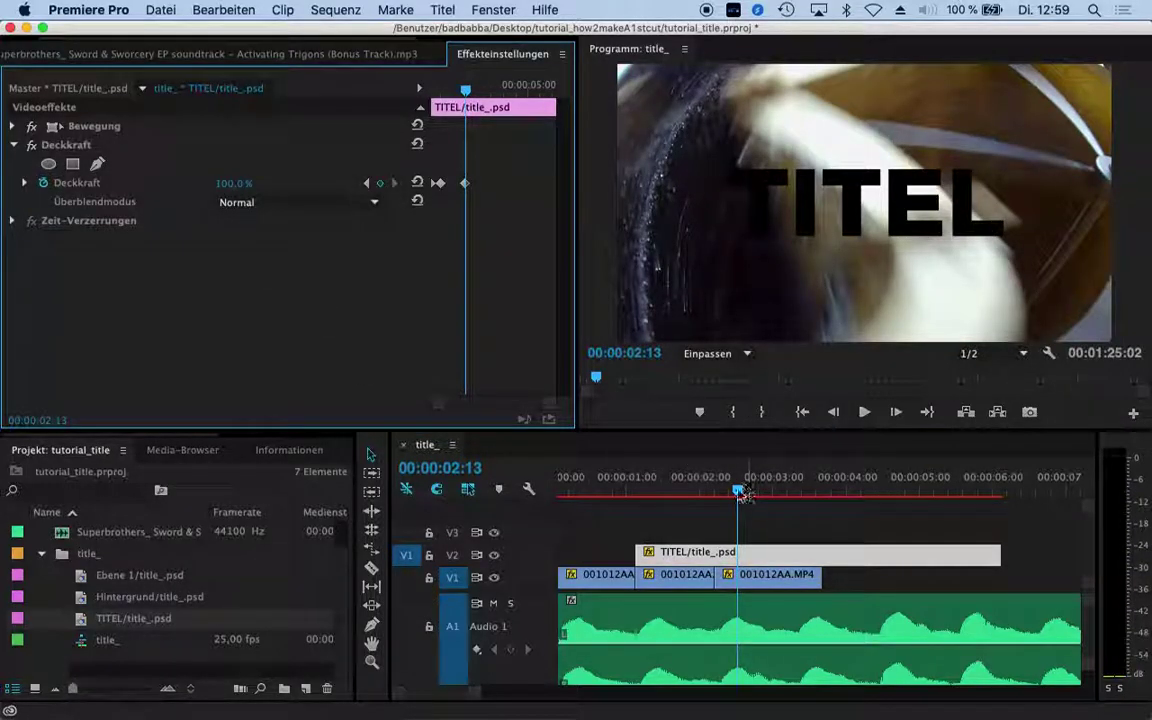
drag(745, 493, 818, 491)
drag(233, 183, 190, 183)
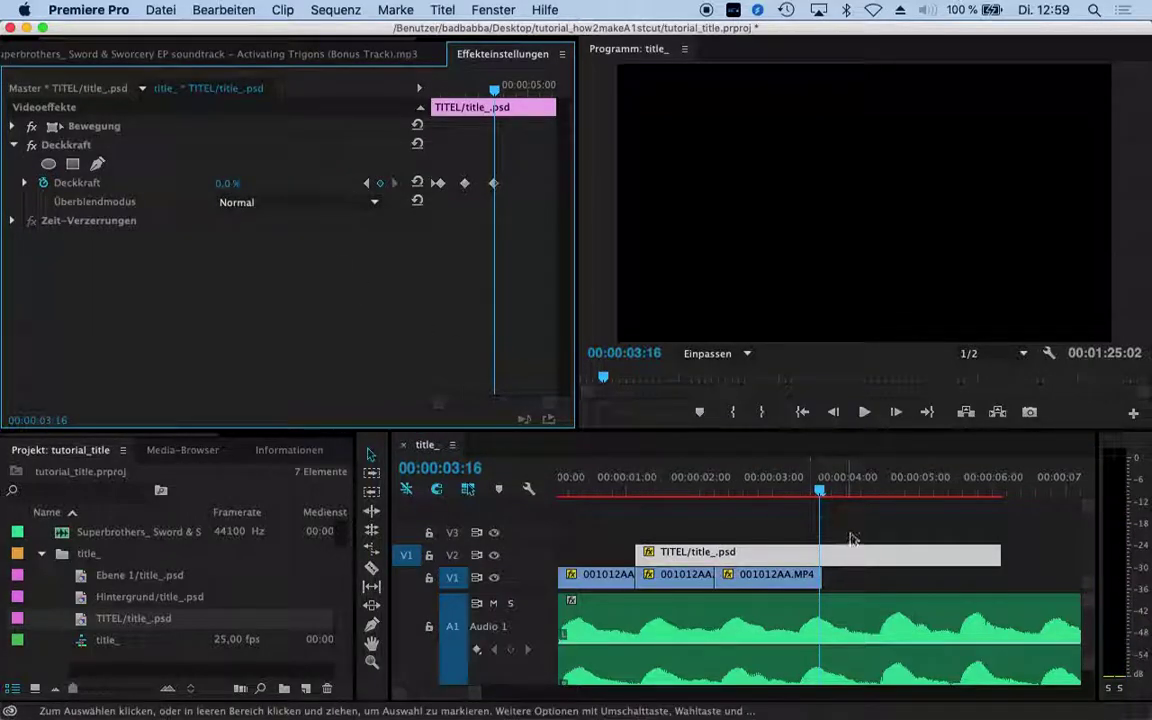
drag(826, 491, 560, 492)
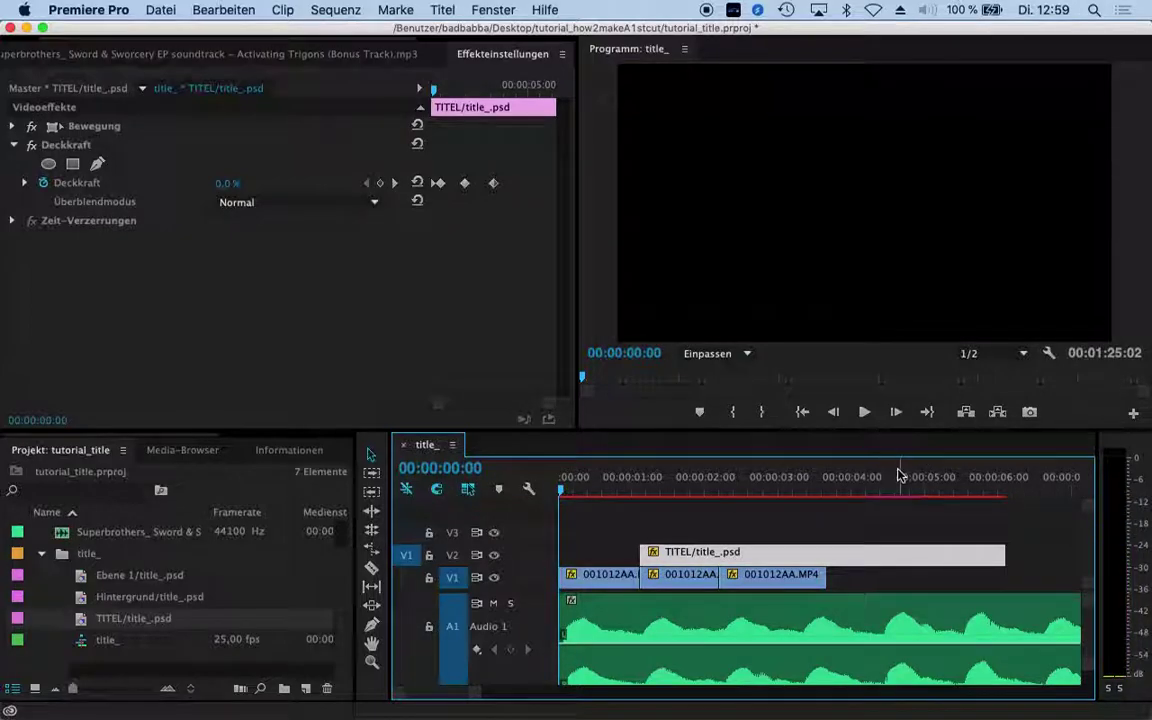
Play the sequence past the title fade, stop around 00:00:06:02, and switch to QuickTime Player
click(864, 412)
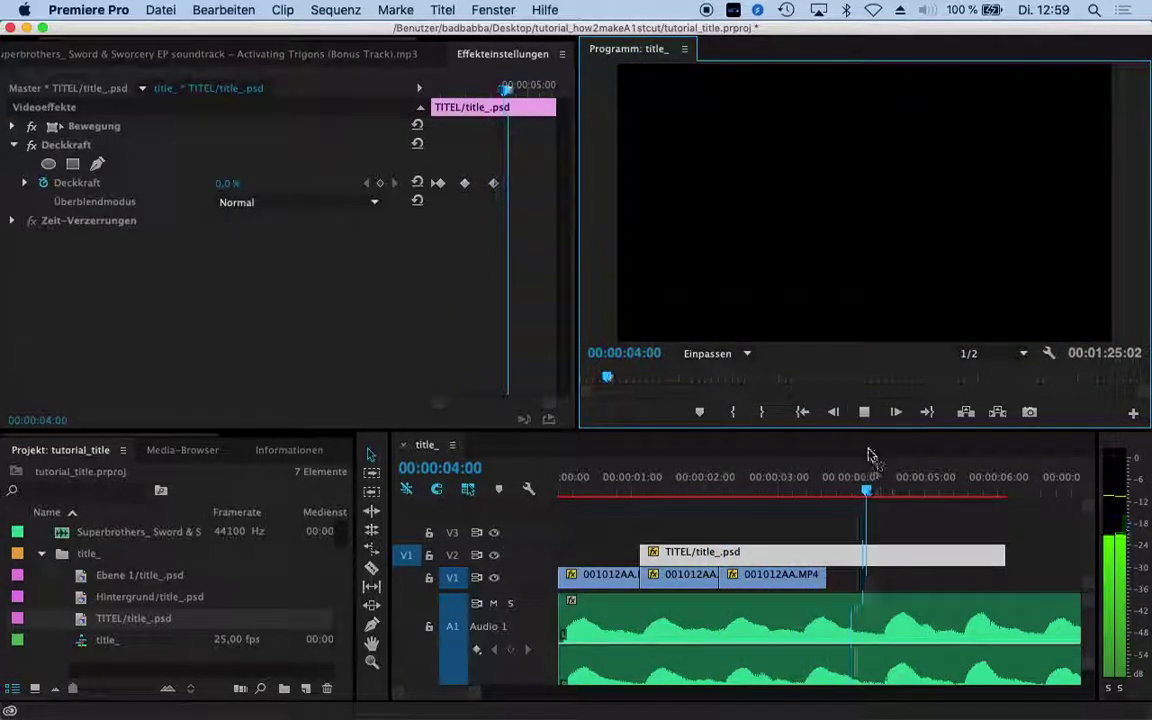
click(864, 413)
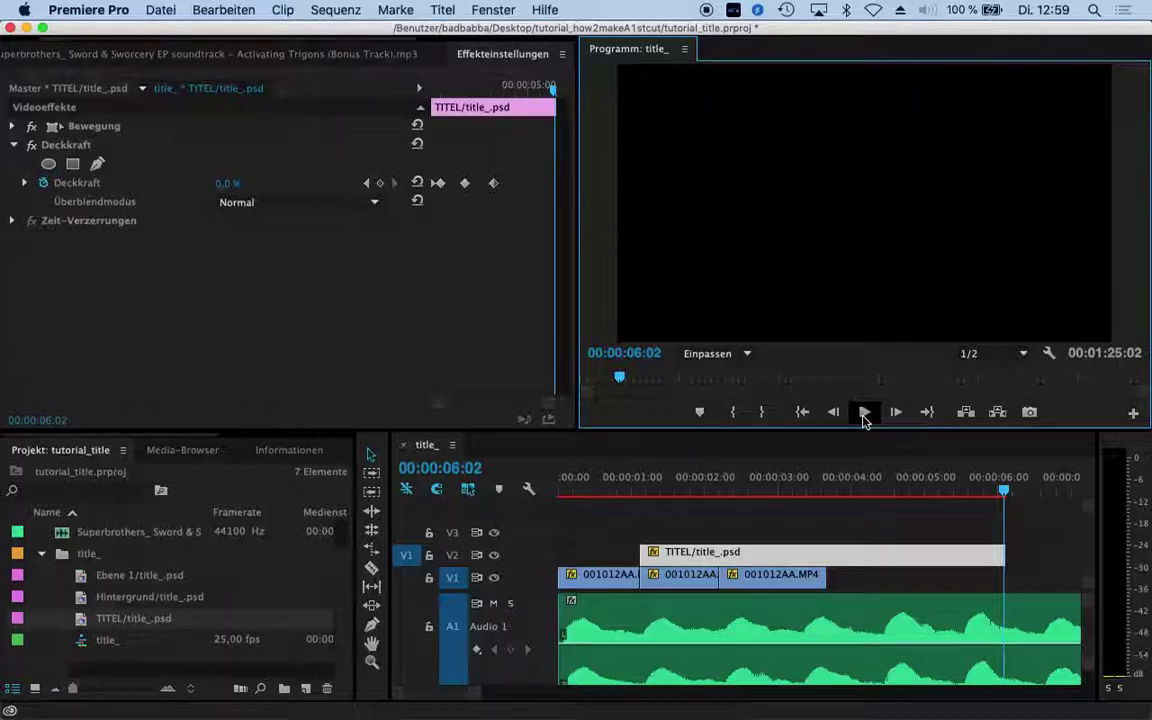
key(super+Tab)
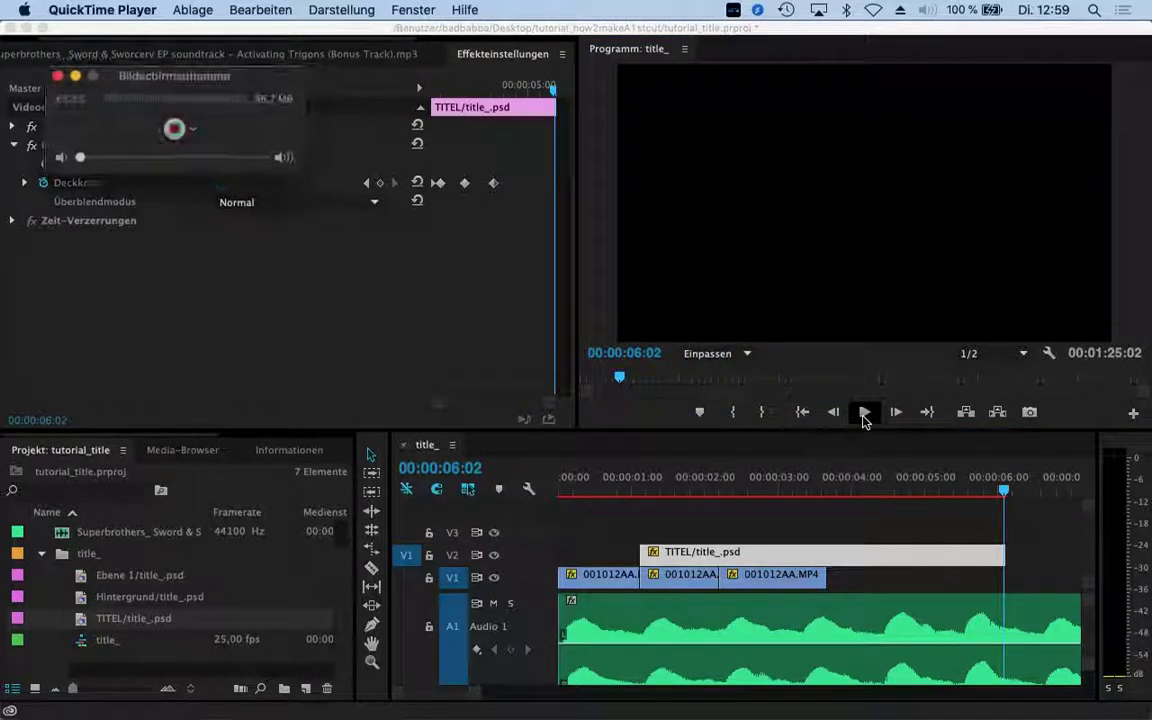